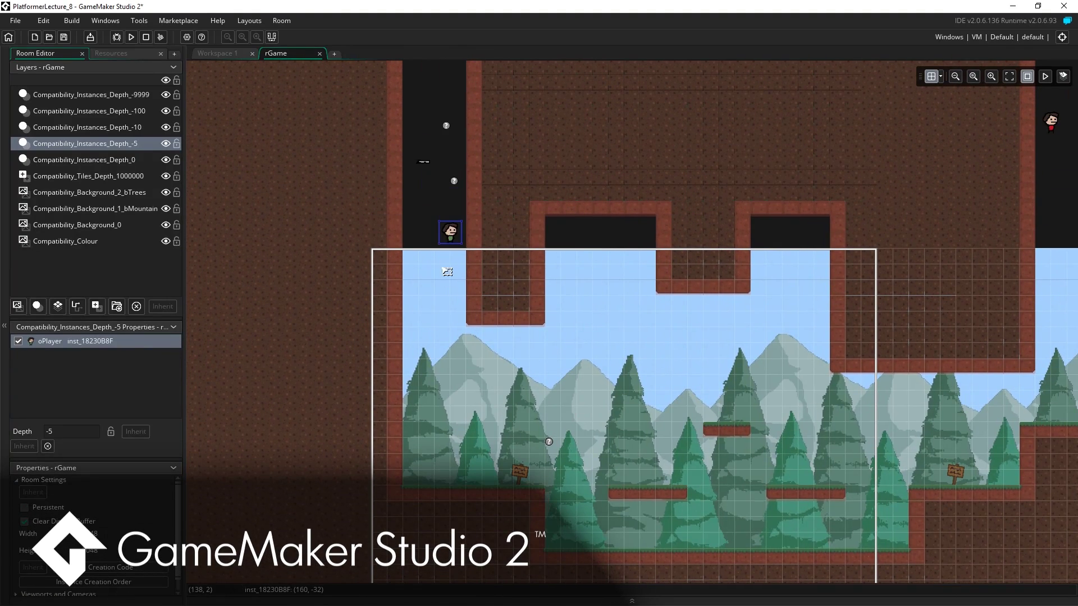
Step: Select the Compatibility_Instances_Depth_-10 layer, hide the room grid, and scroll the room view right
left_click(77, 130)
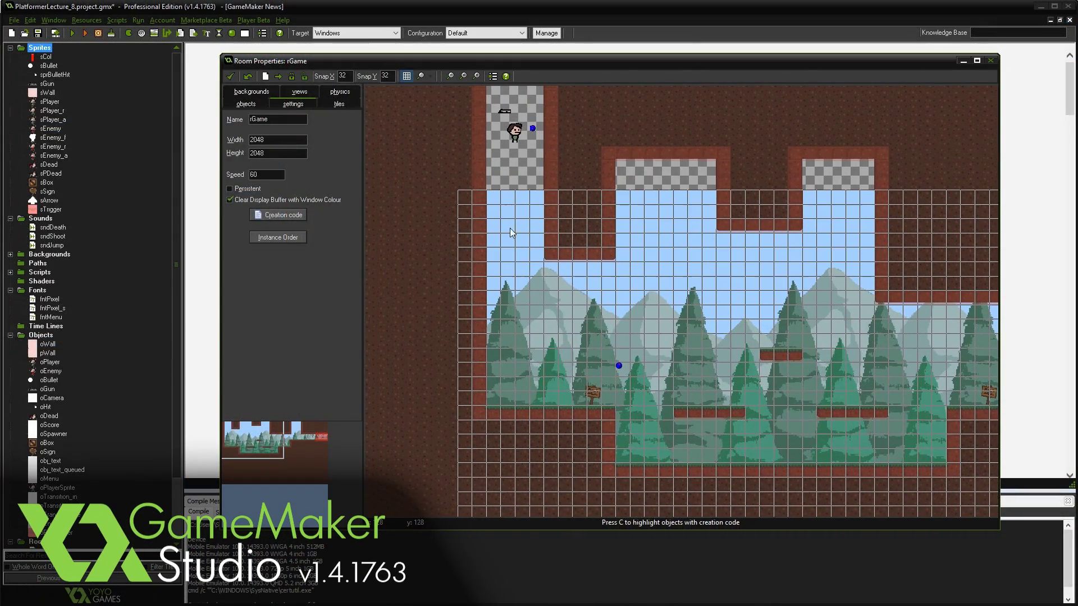
left_click(408, 77)
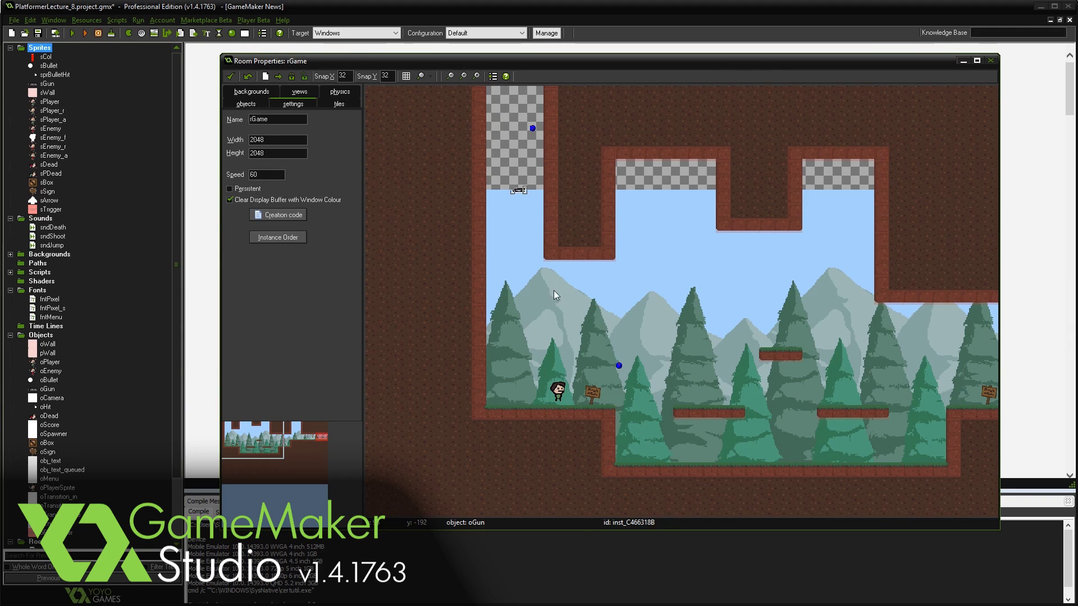
scroll(767, 383, "right", 10)
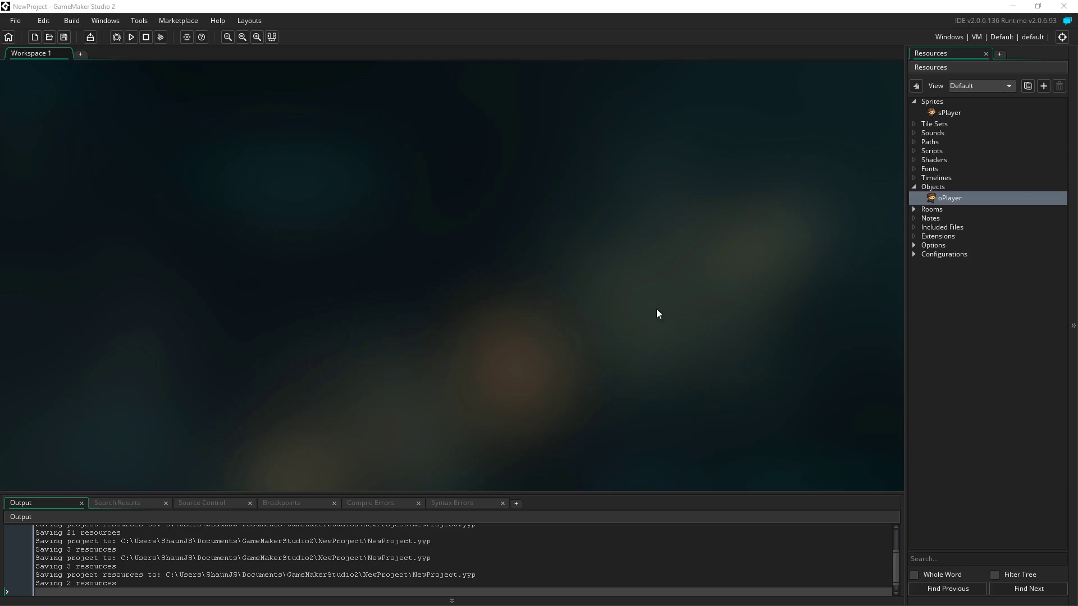
Step: Open the sPlayer sprite editor, dock Resources on the left, and float the Output panel
double_click(956, 111)
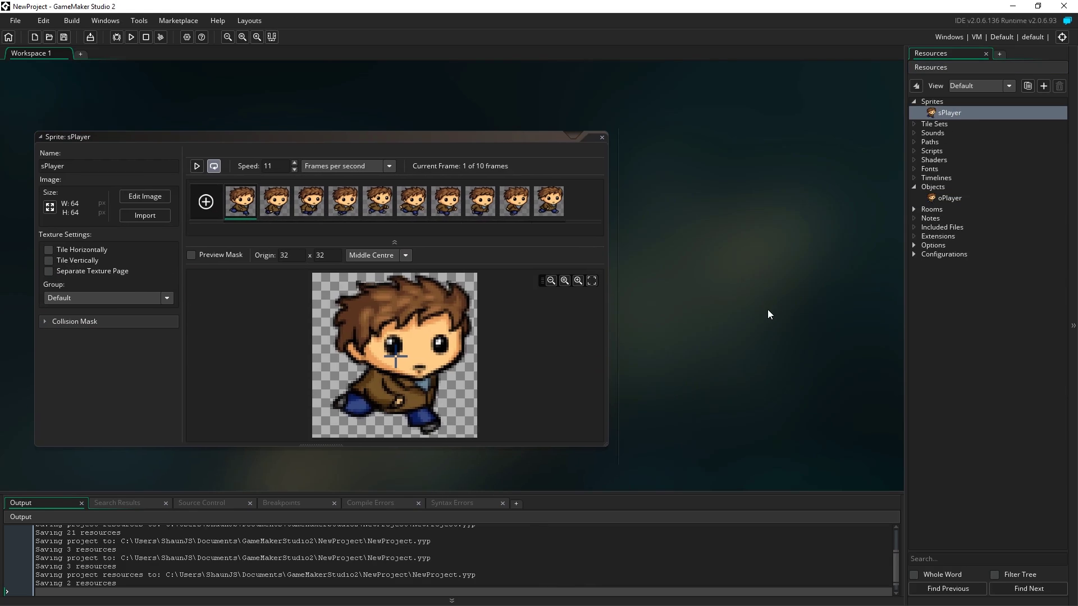
left_click_drag(962, 51, 17, 173)
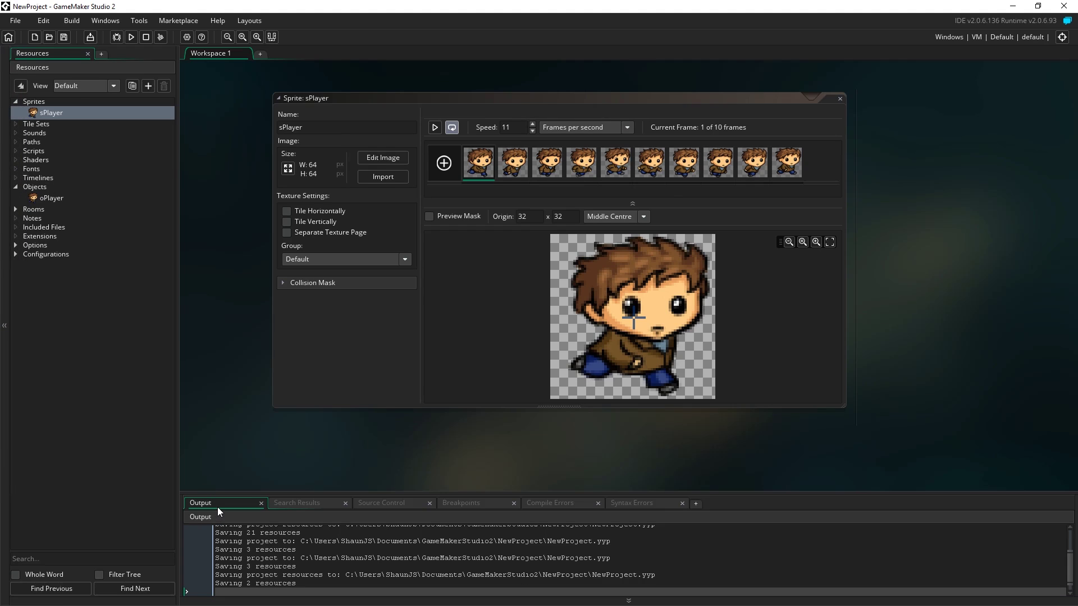
left_click_drag(217, 504, 774, 190)
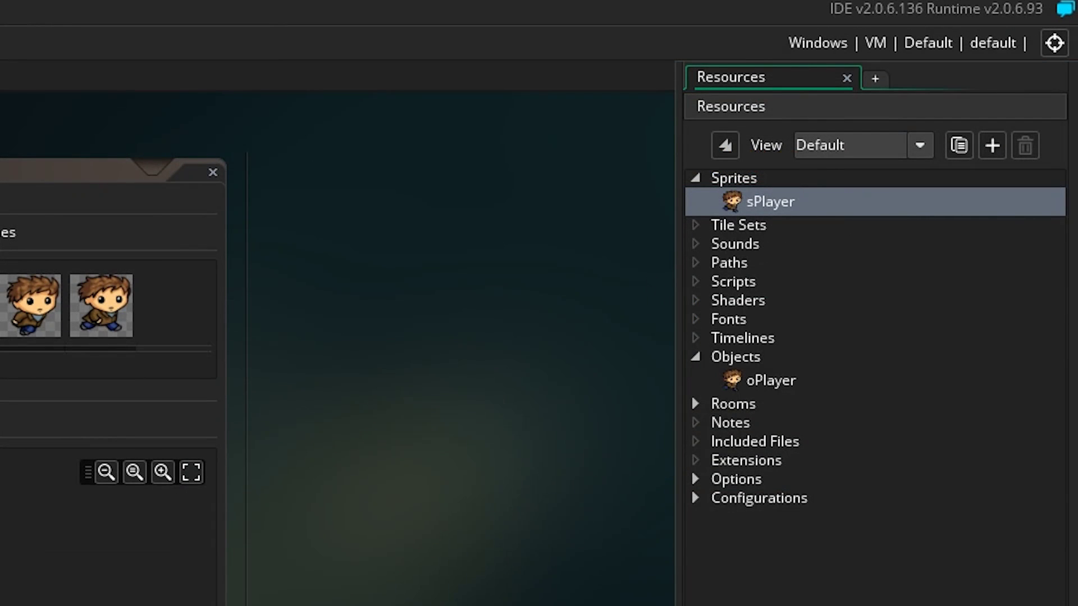
Step: Dock Output above Resources, detach it again, dock it on the right, and open the Window menu
left_click_drag(691, 393, 760, 120)
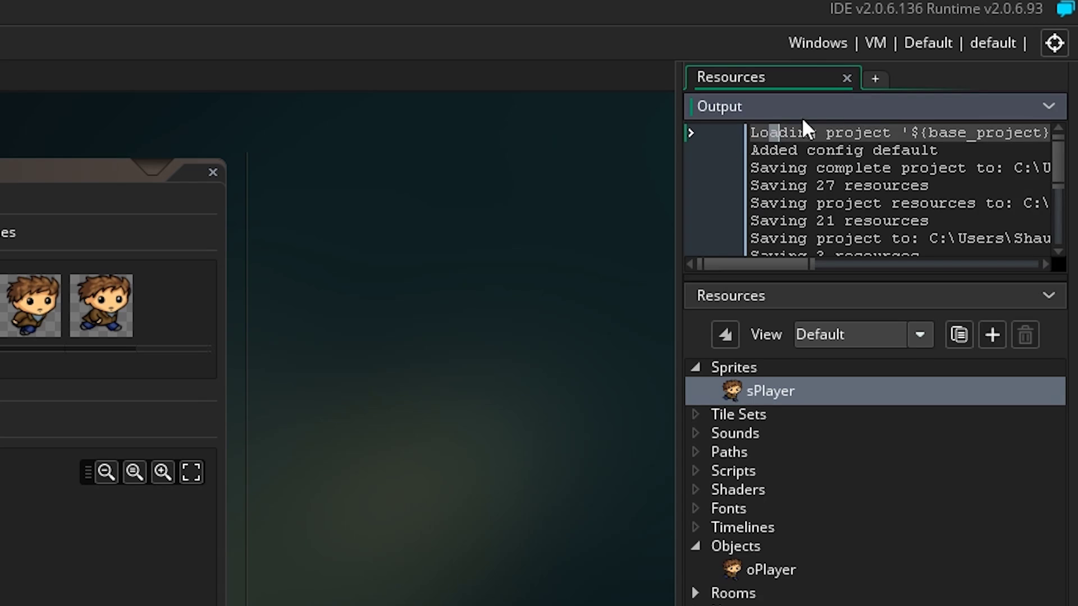
left_click_drag(936, 101, 764, 125)
left_click_drag(724, 77, 474, 248)
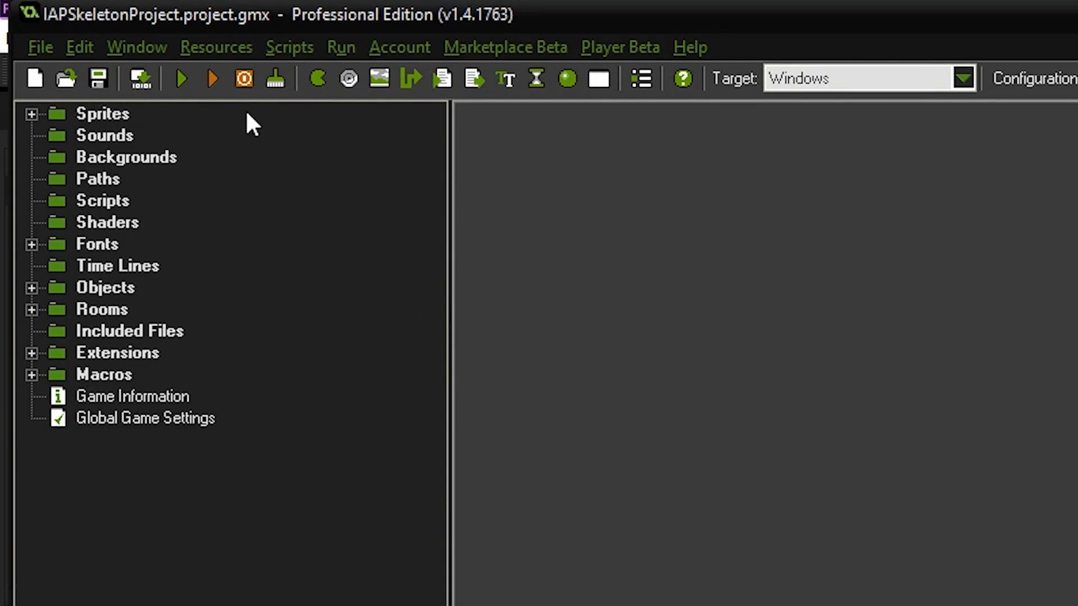
left_click(136, 50)
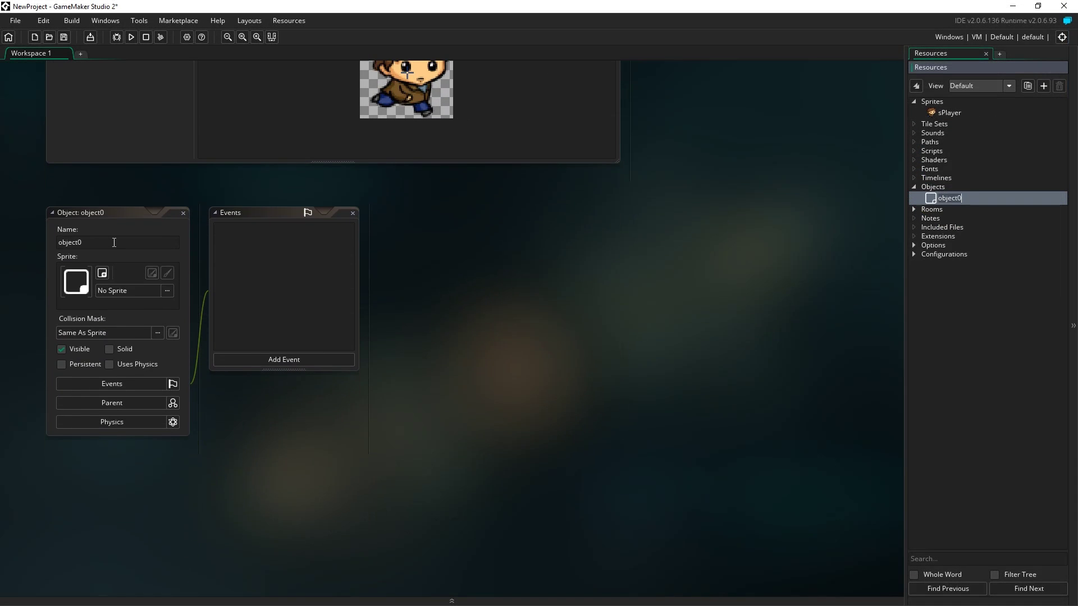
Step: Name the new object oPlayer and assign it the sPlayer sprite
left_click(114, 243)
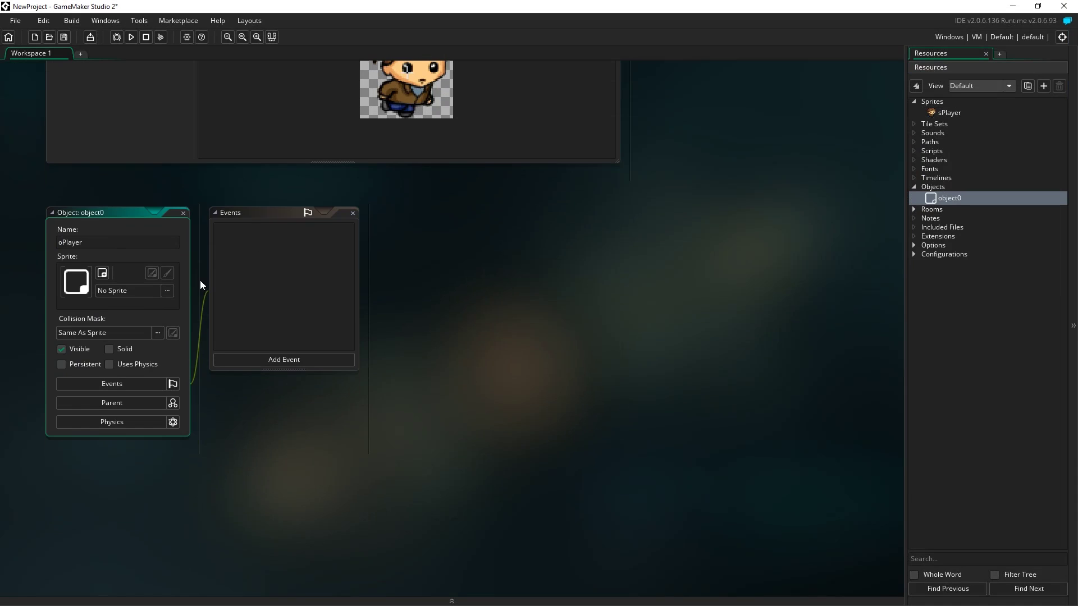
left_click(167, 290)
left_click(284, 318)
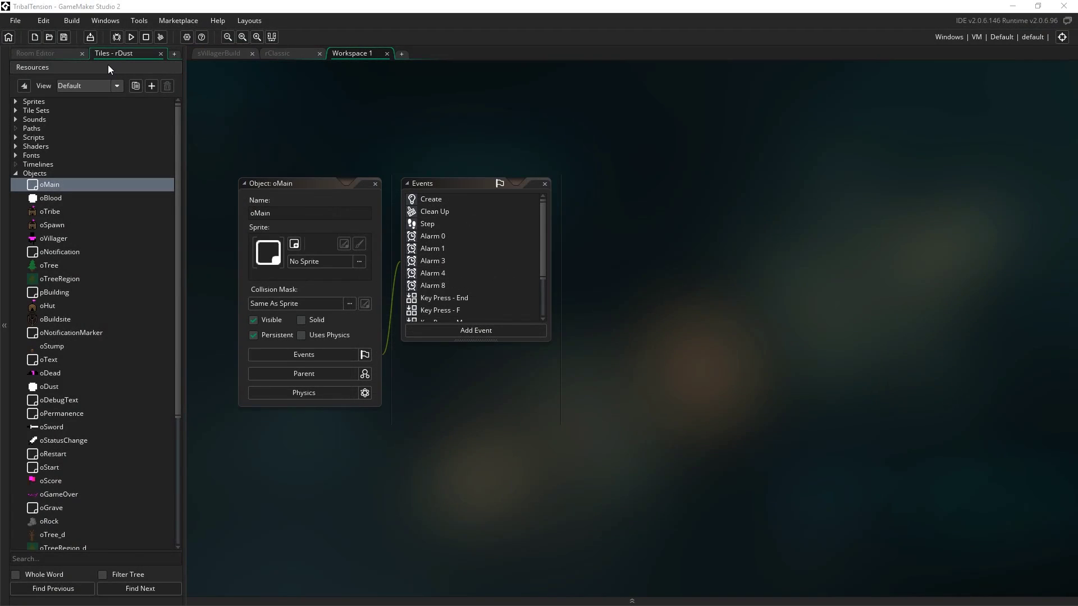
Step: Move Resources to the right dock, collapse the left dock, and reveal the bottom output panels
left_click_drag(108, 65, 1052, 120)
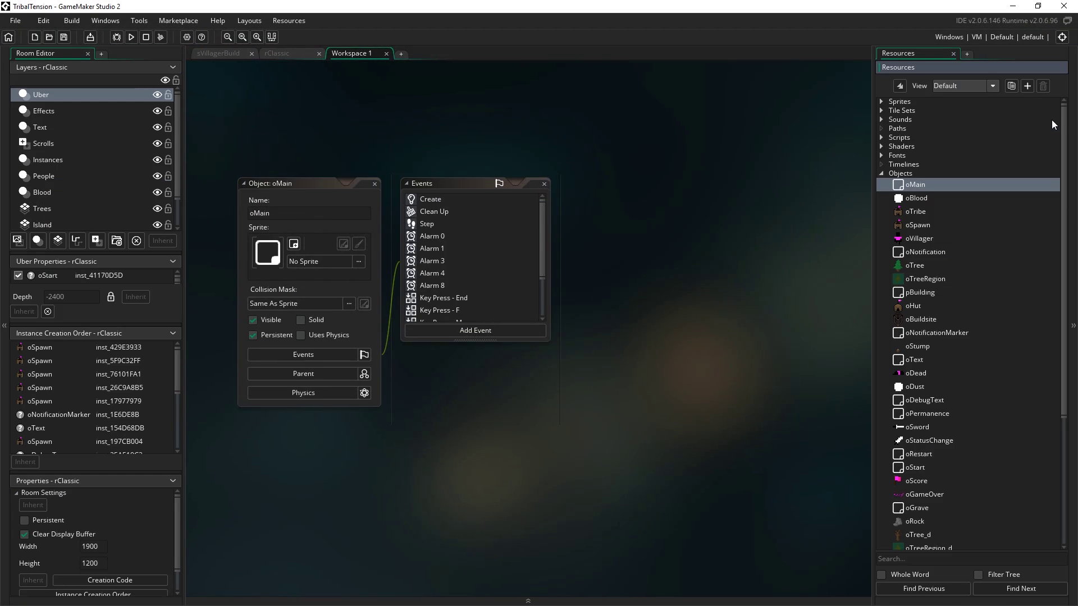
left_click(4, 326)
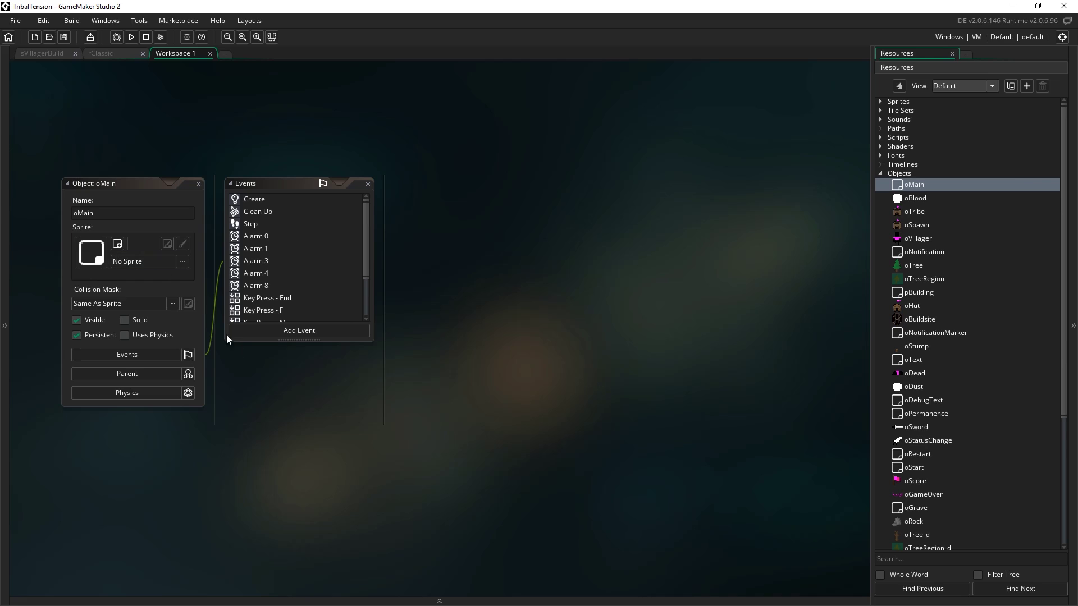
left_click(392, 600)
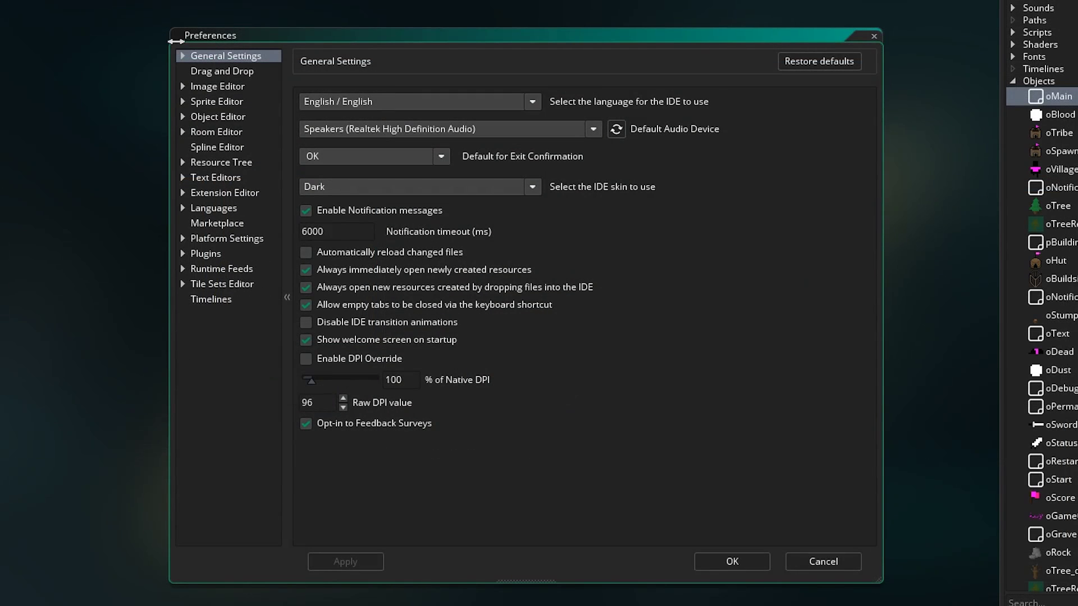
Step: Browse the General Settings pages: workspace background, confirm dialogs, help, paths and Power Saving
left_click(182, 54)
left_click(210, 86)
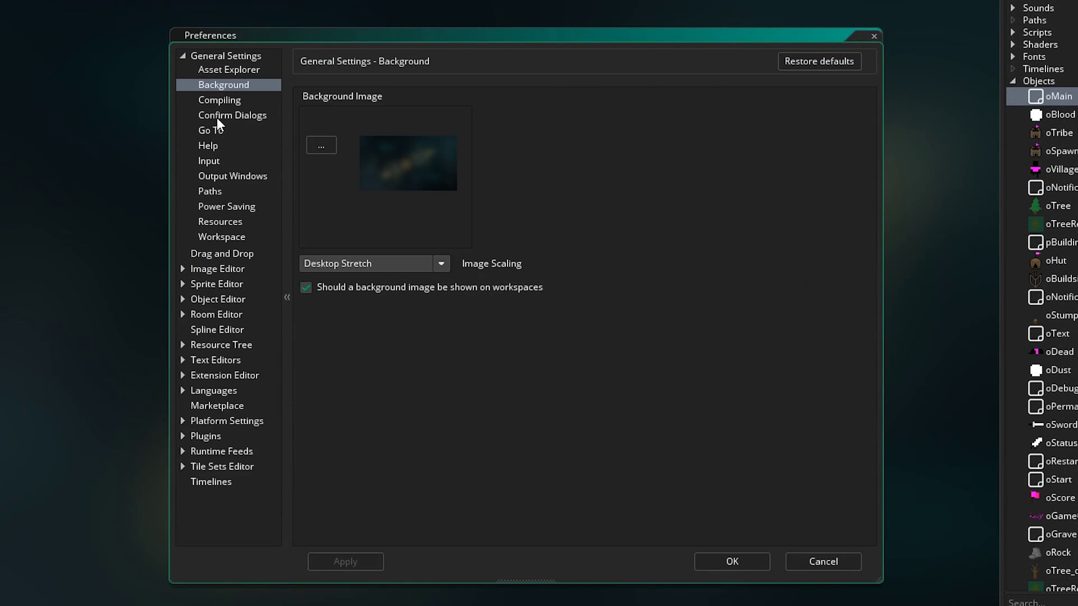
left_click(217, 115)
left_click(216, 145)
left_click(214, 191)
left_click(218, 206)
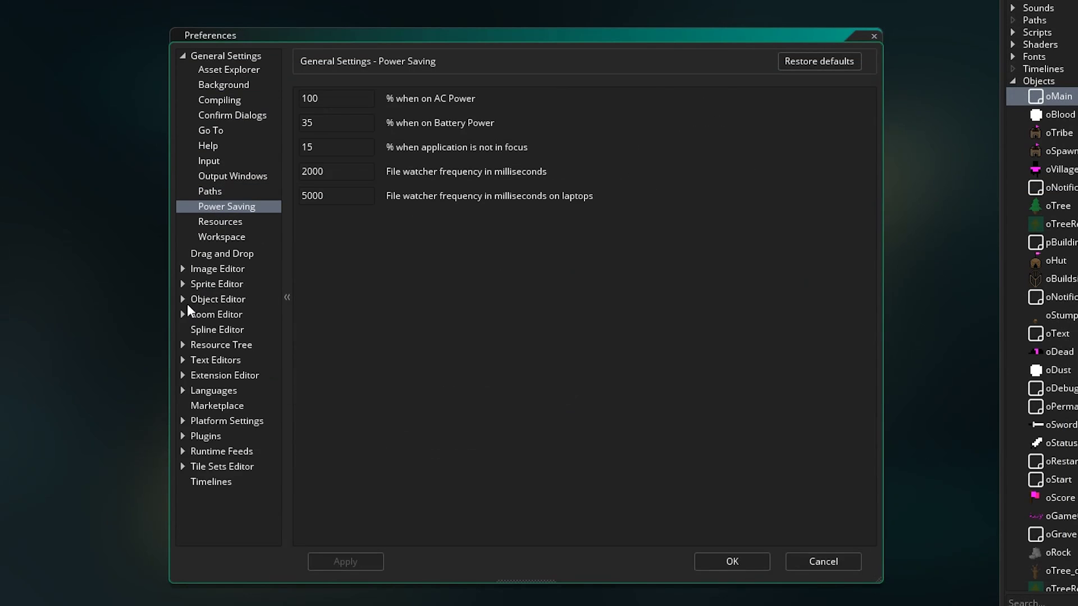
Step: Step through the Image, Sprite, Object, Room, Resource Tree, Text and Extension editor preferences to Languages > GML
left_click(183, 269)
left_click(187, 348)
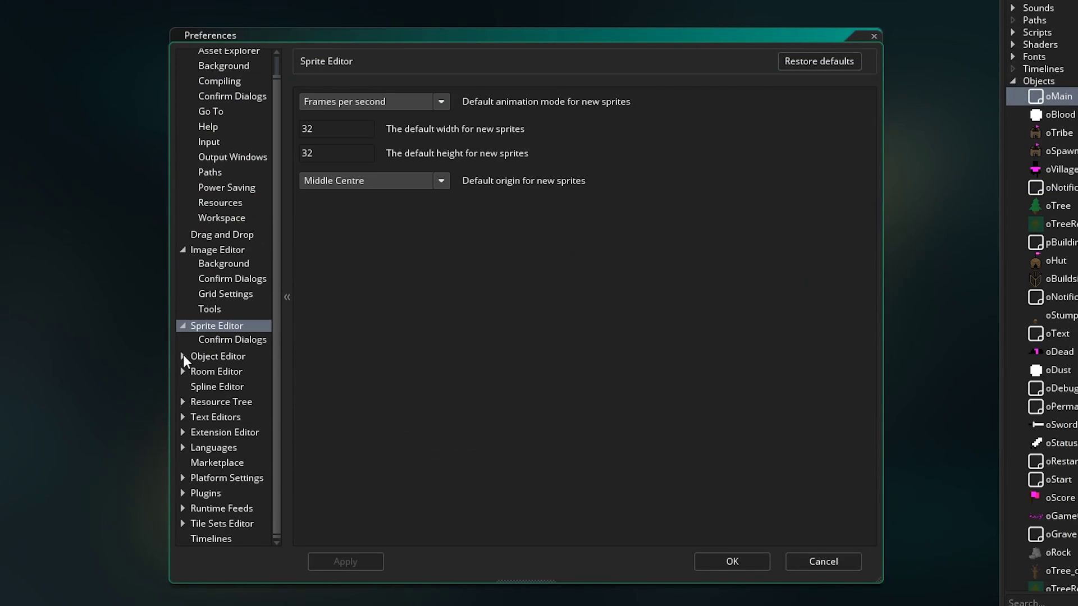
left_click(182, 358)
left_click(184, 390)
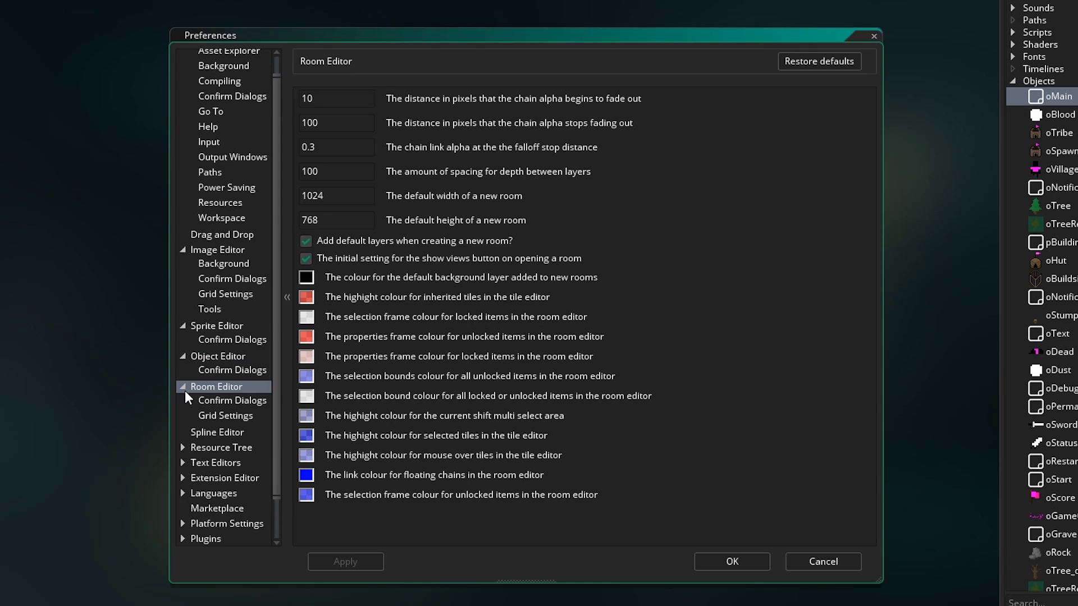
left_click(184, 403)
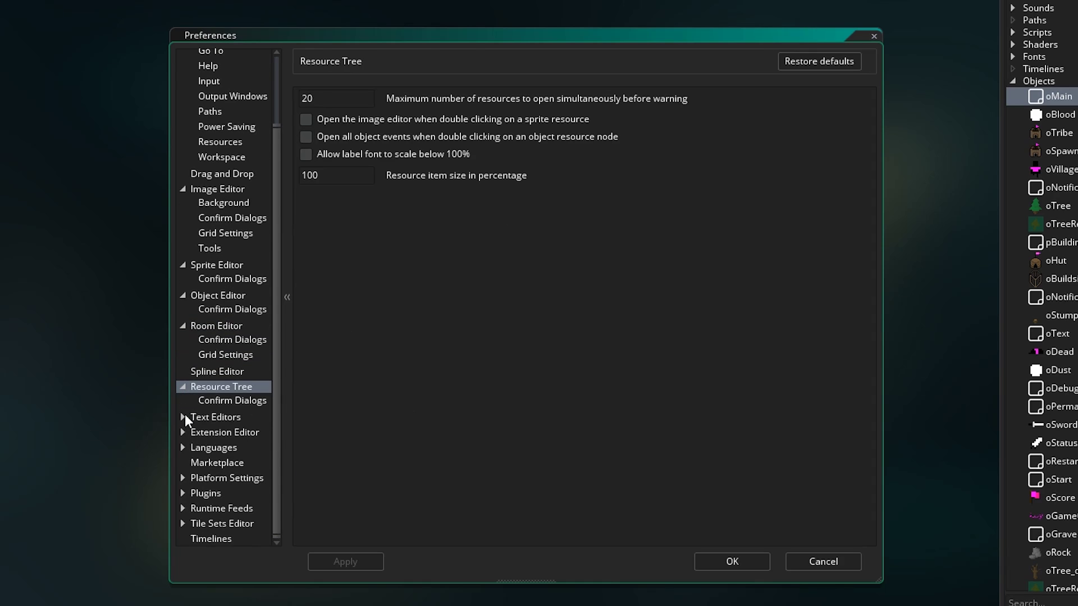
left_click(185, 416)
left_click(181, 433)
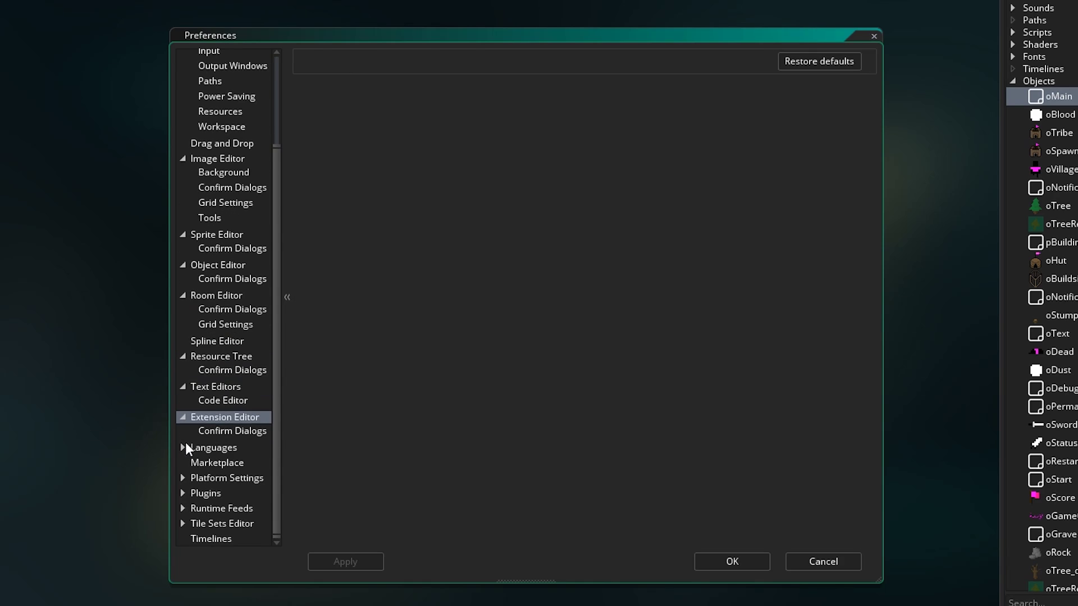
left_click(216, 434)
left_click(186, 448)
left_click(205, 446)
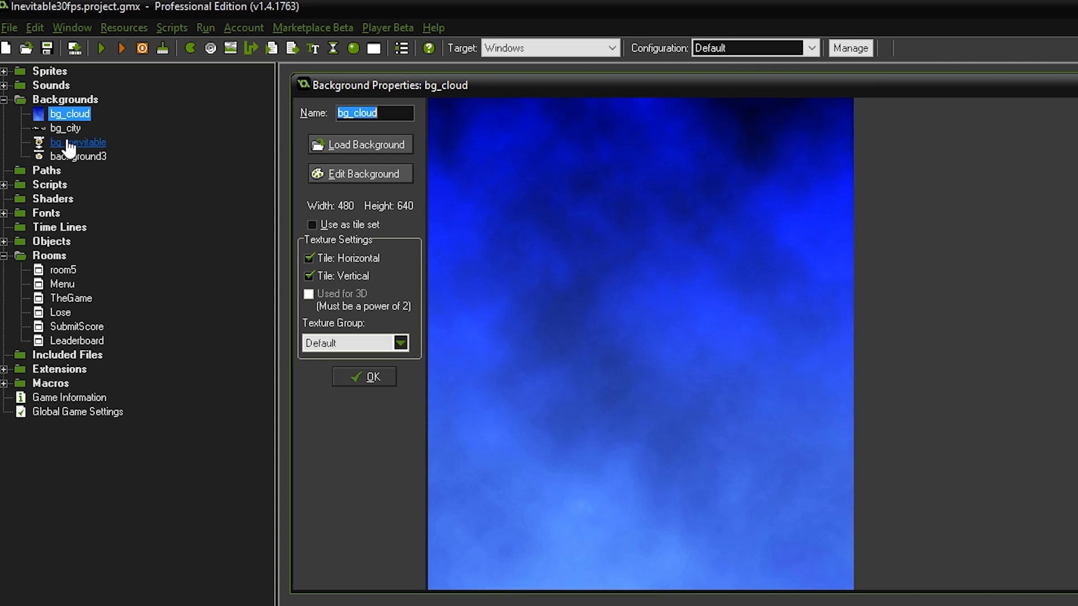
Step: Open bg_city, bg_inevitable, background3 and the Menu room, then hide the grid and pan the view
double_click(66, 129)
double_click(76, 143)
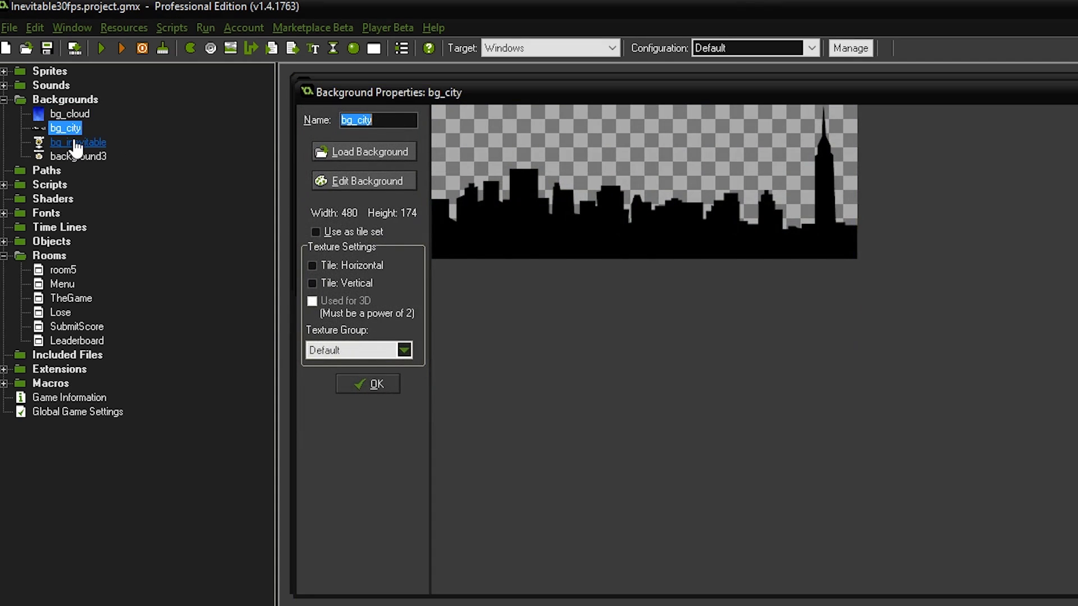
double_click(78, 157)
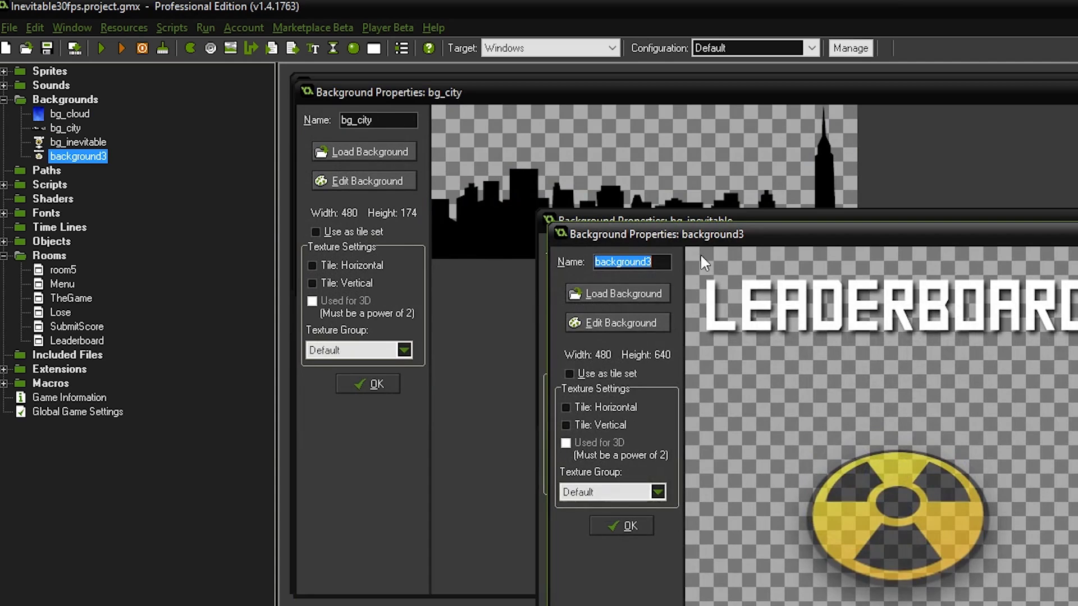
double_click(47, 286)
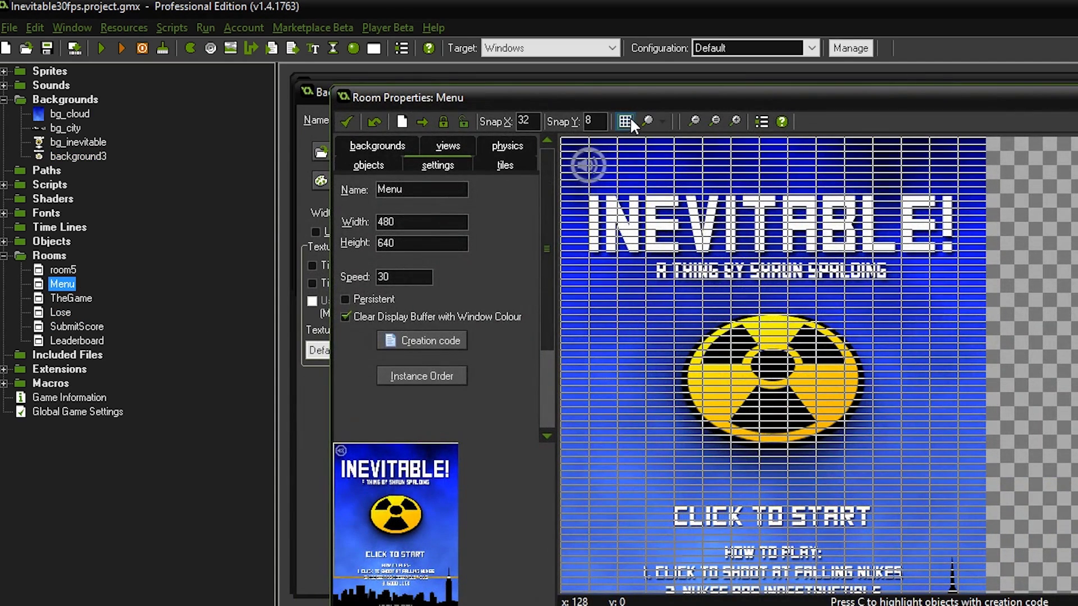
left_click(625, 122)
middle_click_drag(781, 399, 824, 513)
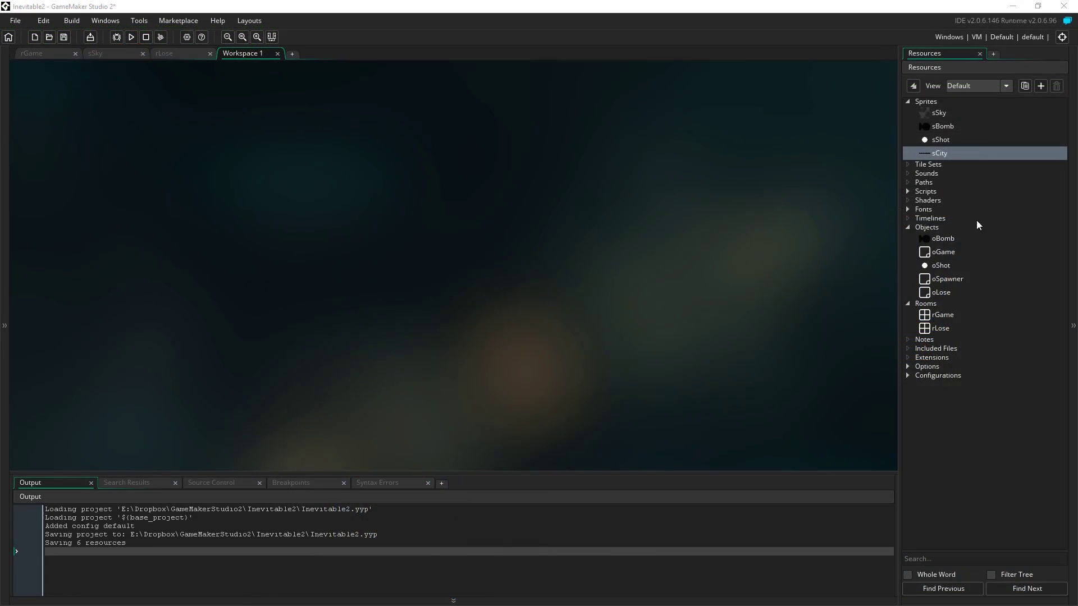
Step: Open sCity and rGame, and set the City layer's Y Offset to 500, then 560
double_click(973, 153)
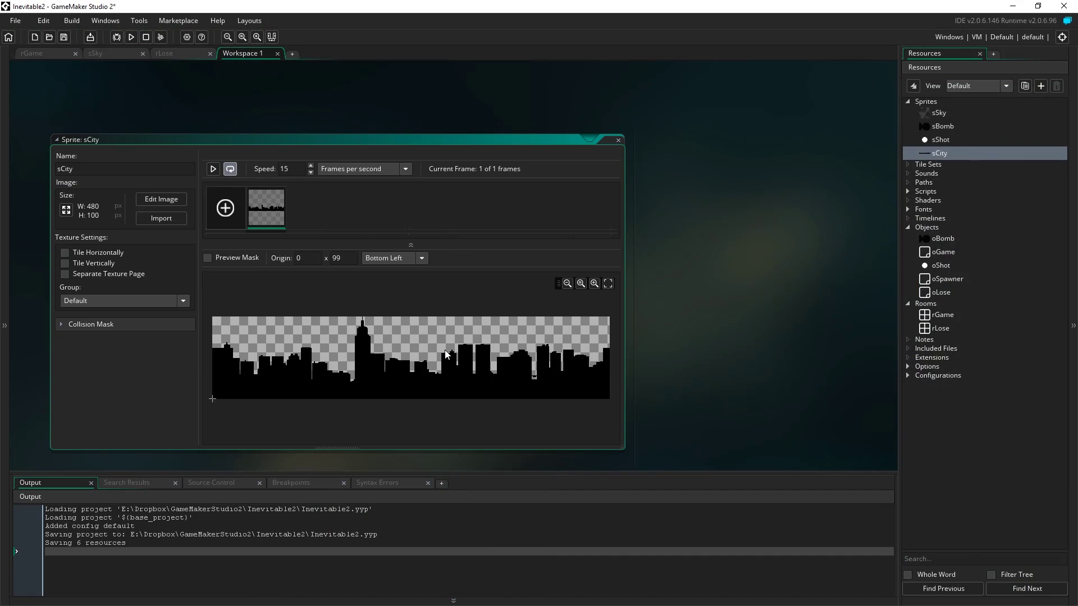
double_click(943, 315)
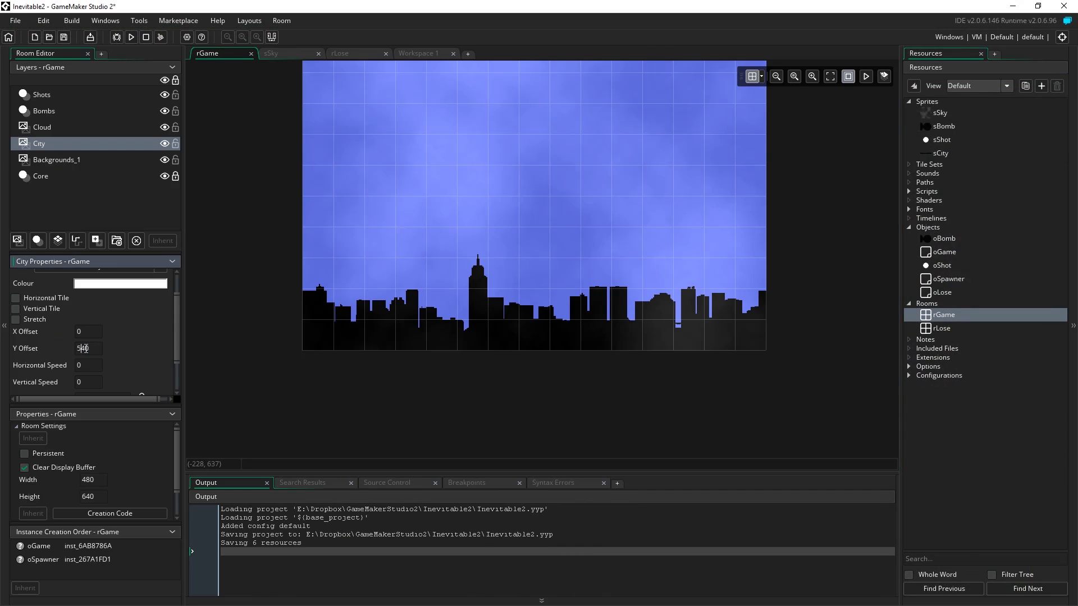
key("Return")
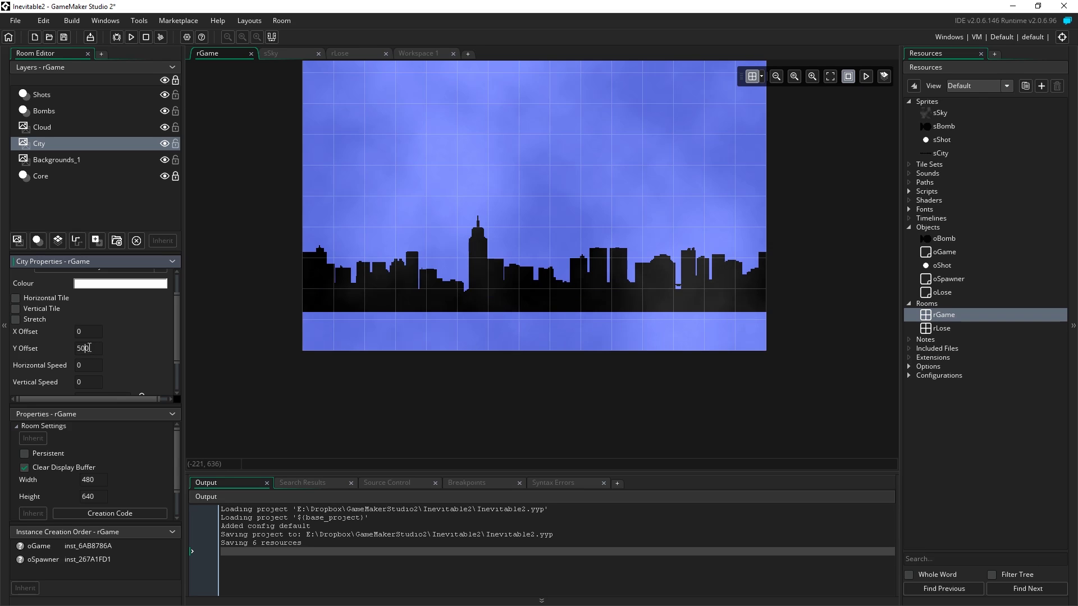
key("Return")
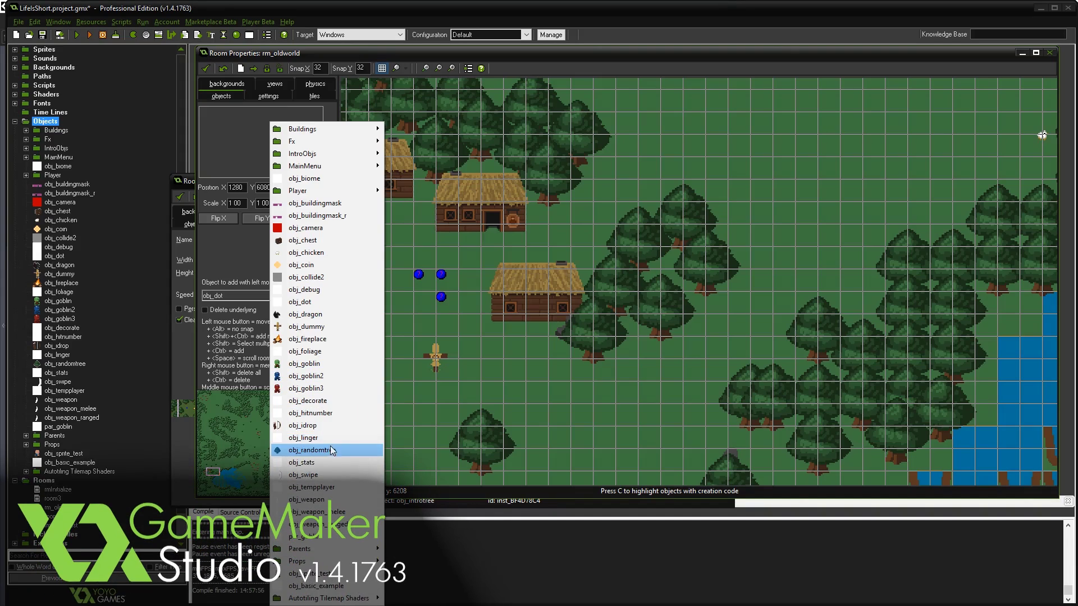
Step: Choose obj_randomtree as the object to add, shift a tree instance on the grid, and open its context menu
left_click(314, 450)
left_click_drag(789, 205, 731, 241)
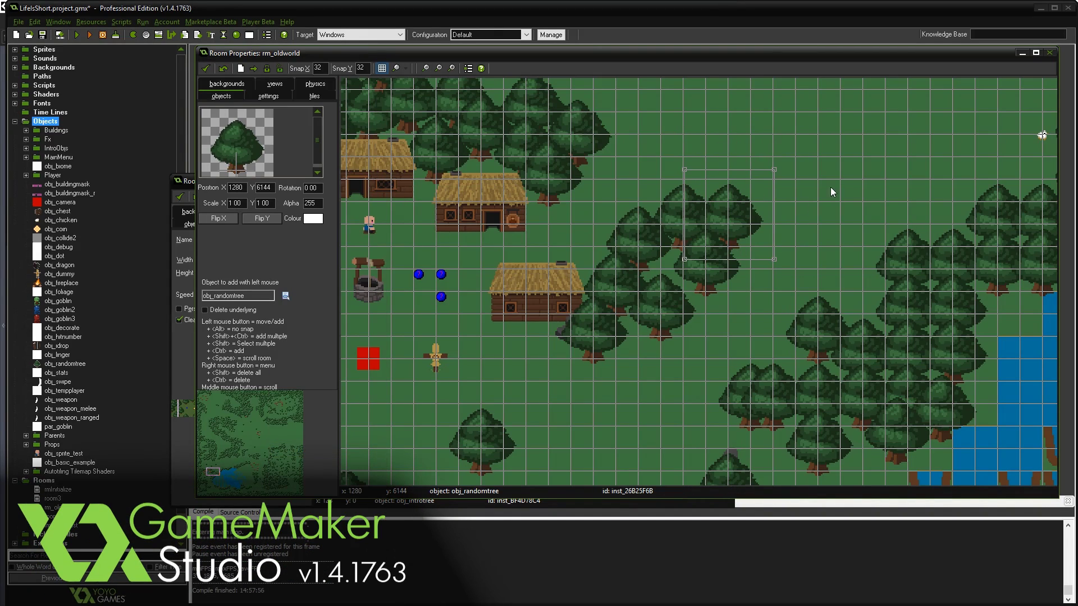
left_click_drag(833, 192, 762, 235)
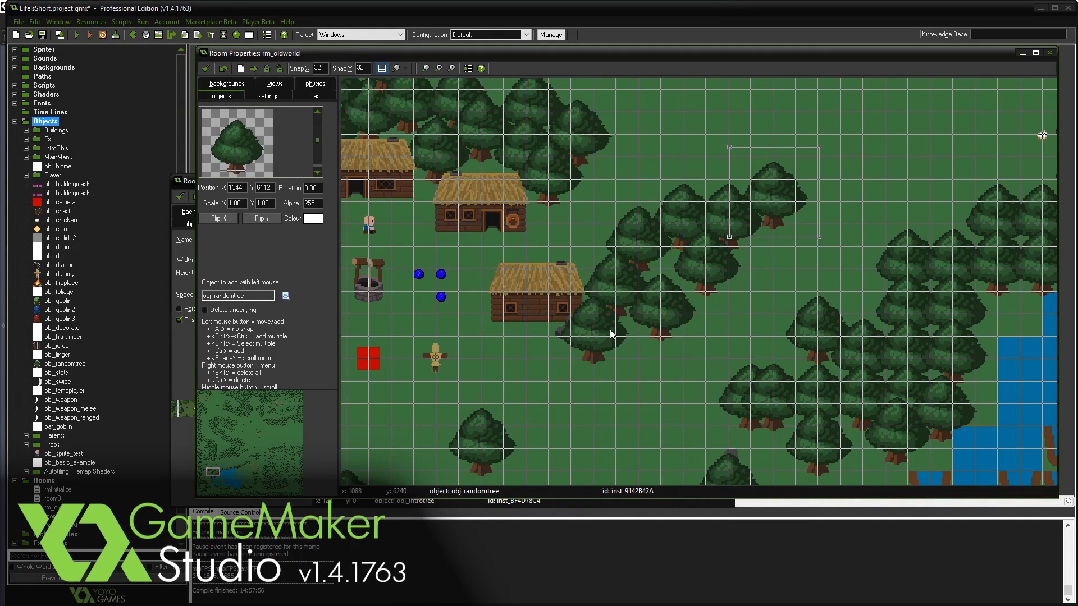
right_click(654, 318)
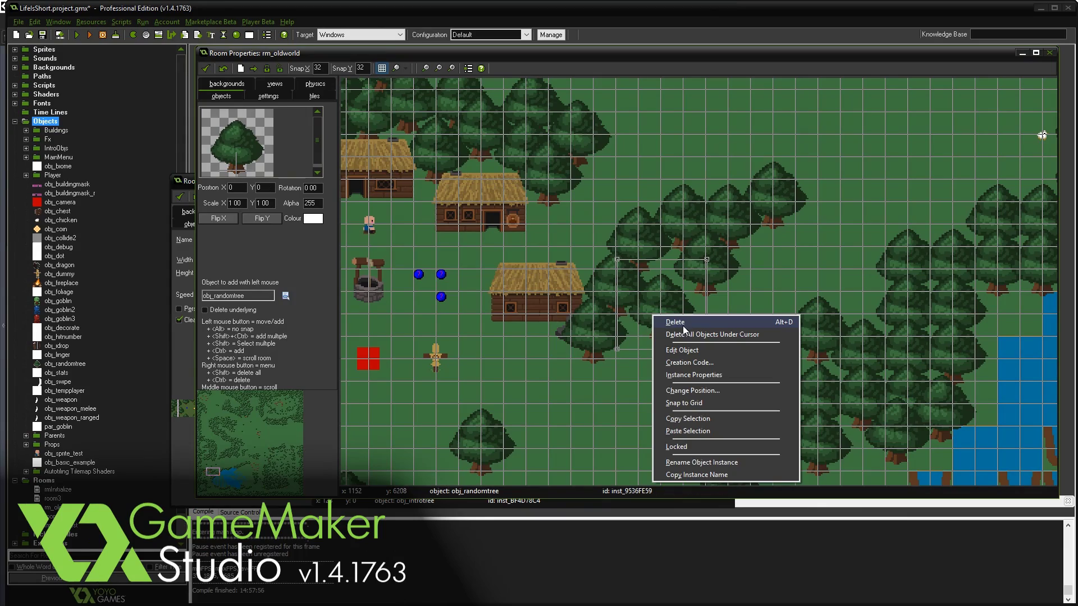
left_click(682, 325)
right_click(803, 332)
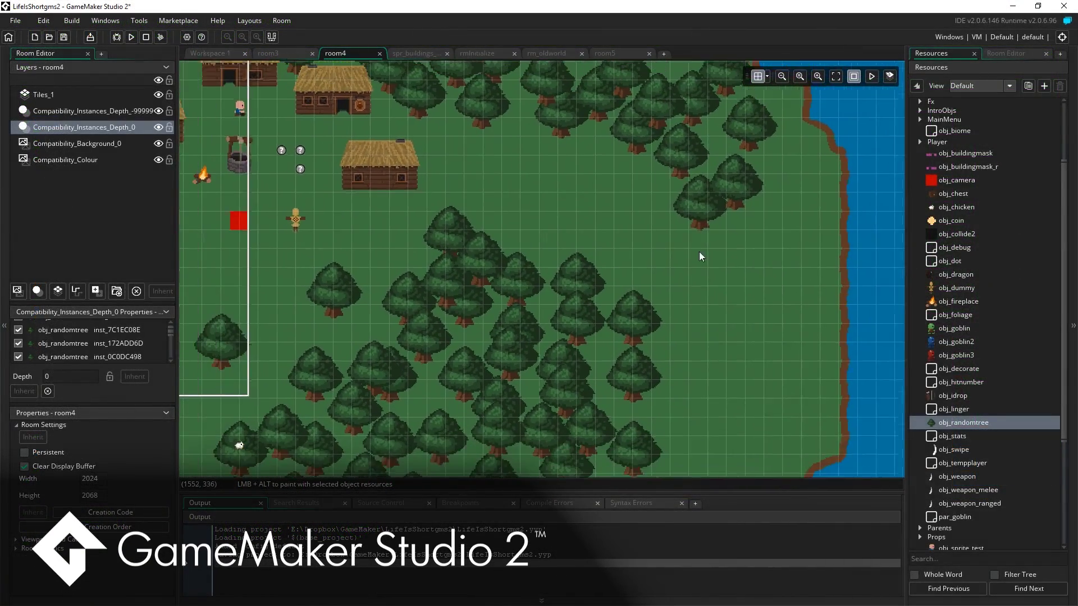
Step: Move a tree, paint three new obj_randomtree instances in room4, then marquee-select and deselect nine trees
left_click_drag(699, 251, 802, 203)
left_click(742, 249, "alt")
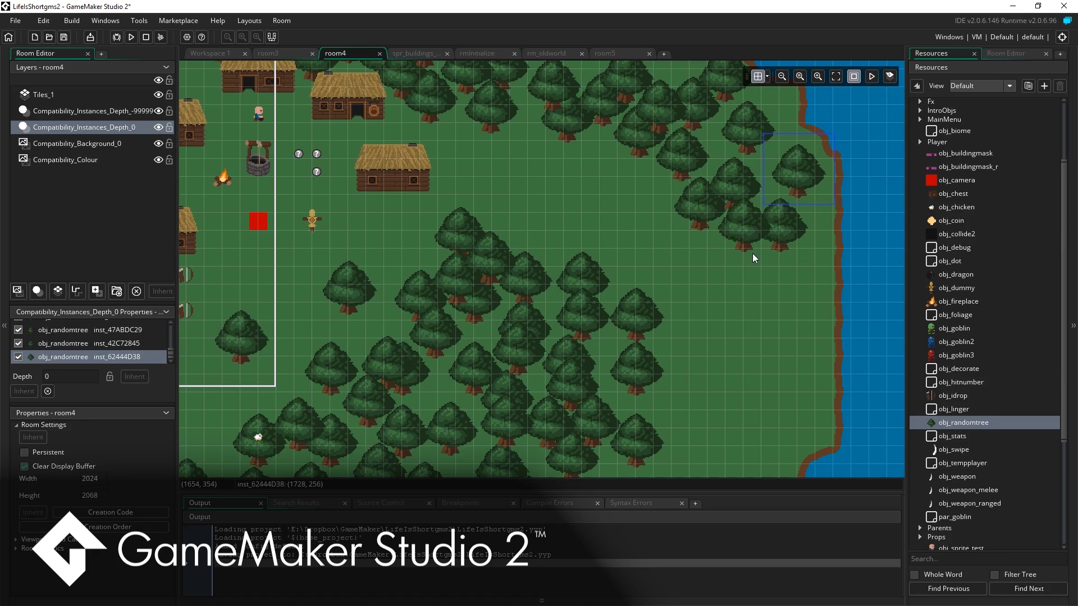
left_click(676, 361, "alt")
scroll(662, 336, "down", 5)
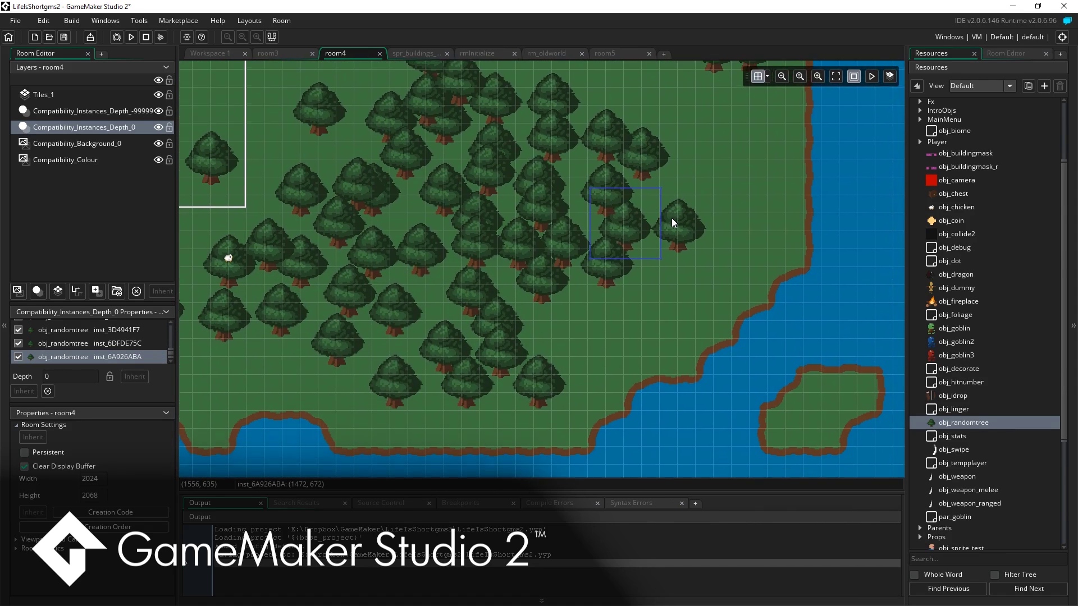
left_click(585, 313, "alt")
scroll(674, 331, "left", 3, "shift")
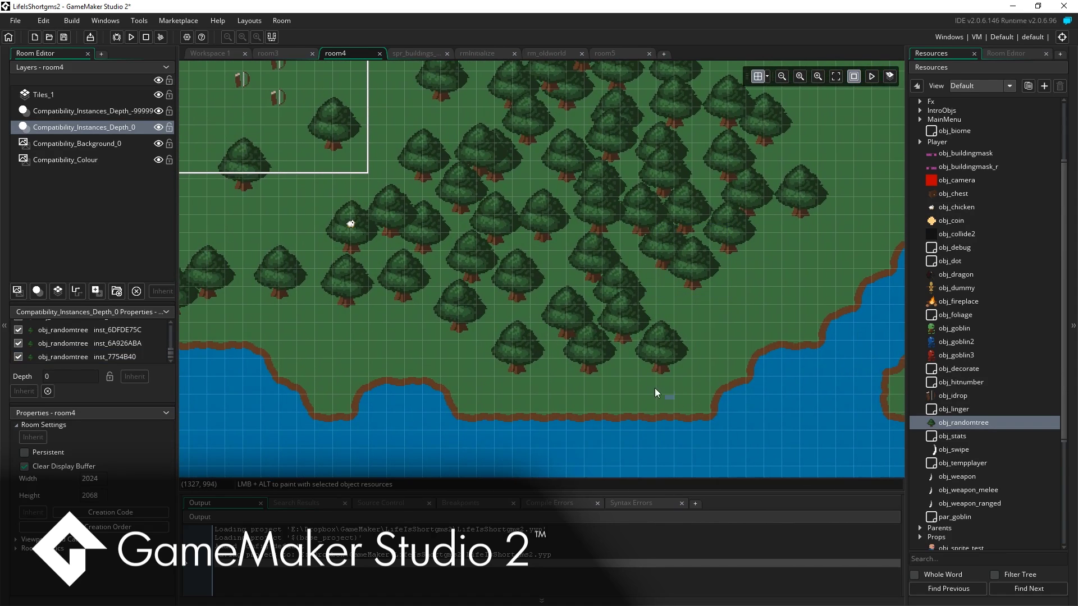
left_click_drag(675, 398, 399, 299)
left_click(651, 473)
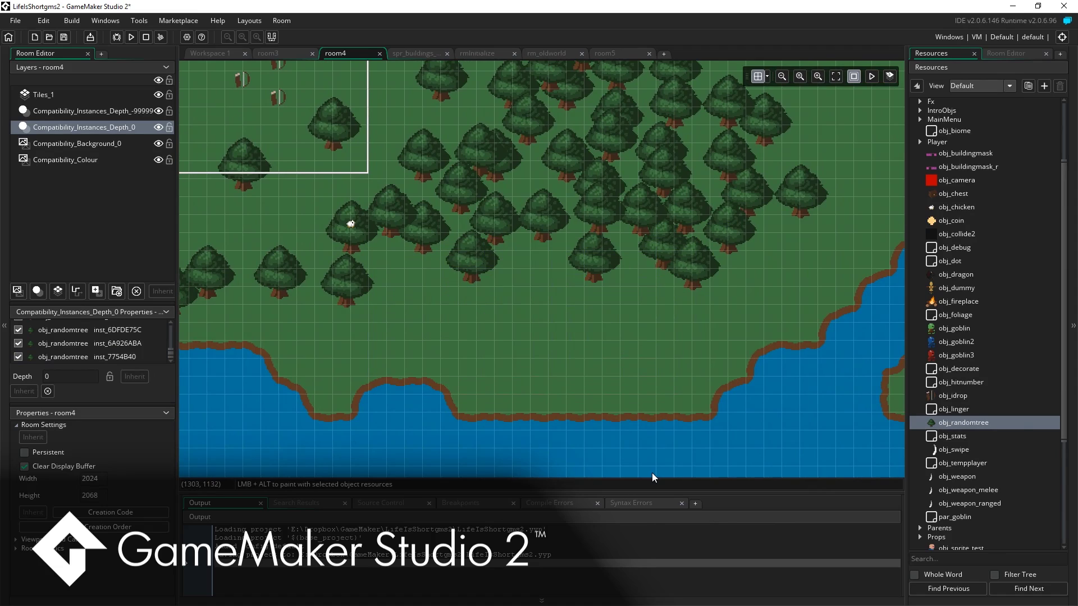
Step: In 1.4, shift the house right to uncover the trees and open obj_randomtree's object properties
middle_click_drag(385, 294, 641, 414)
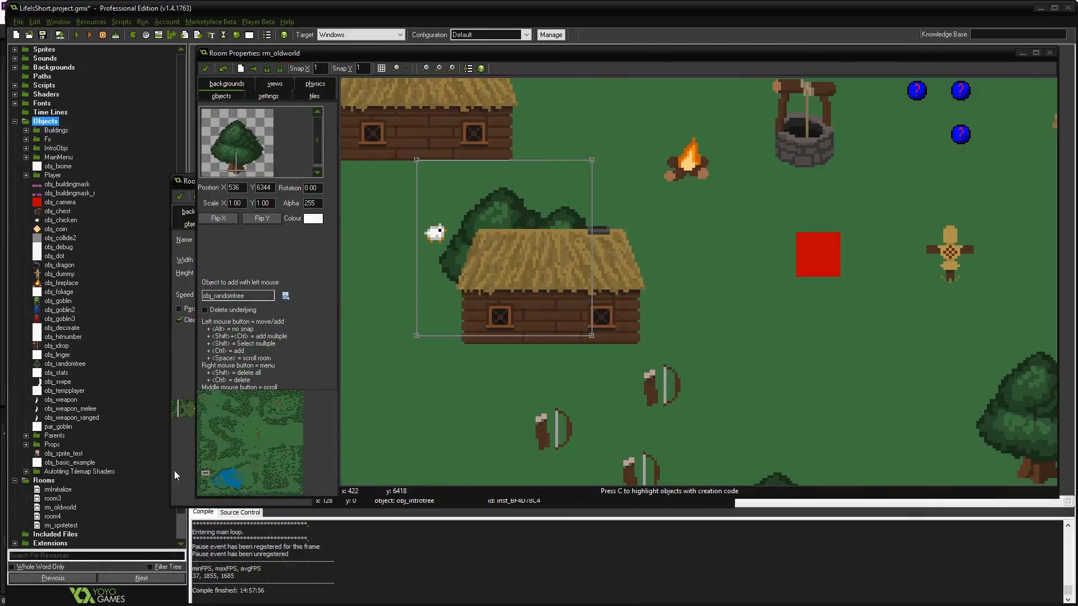
left_click_drag(622, 306, 826, 306)
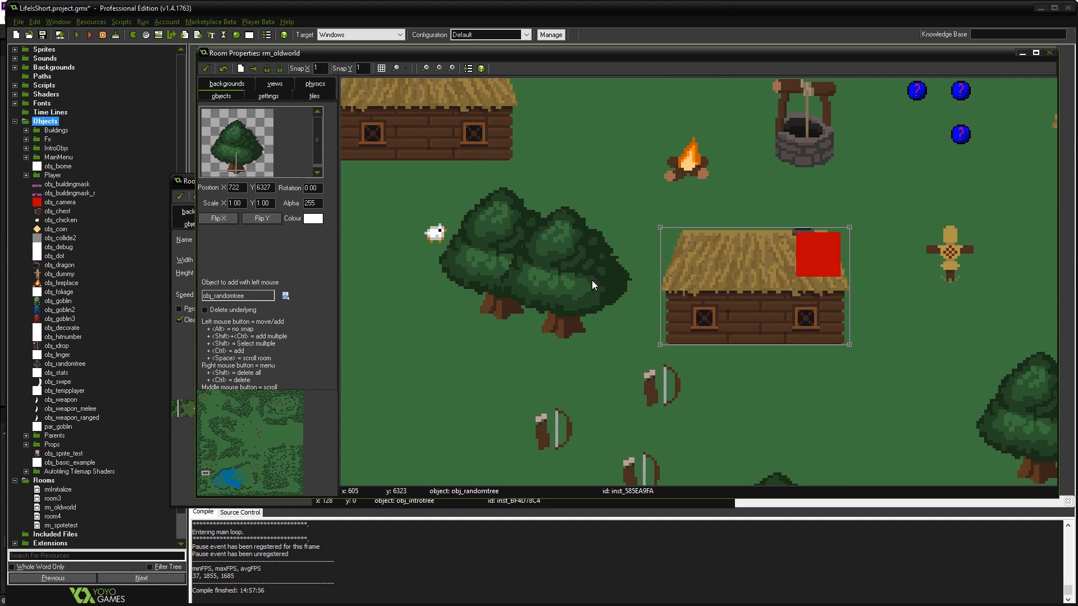
right_click(577, 278)
left_click(600, 310)
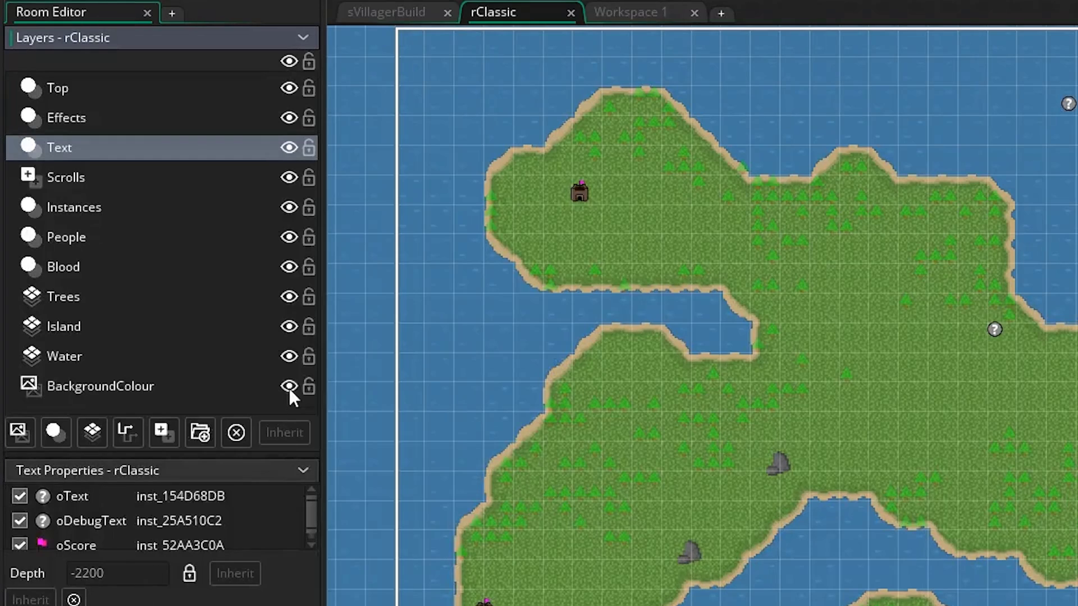
Step: Toggle the Island, Trees and Water layers' visibility in rClassic and select various layers
left_click(288, 356)
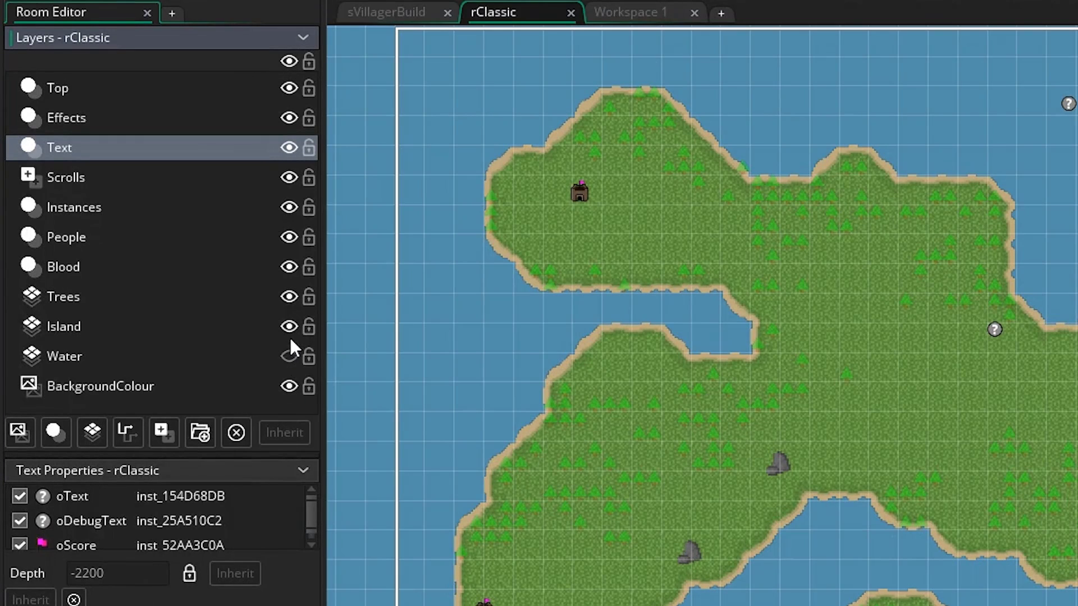
left_click(288, 326)
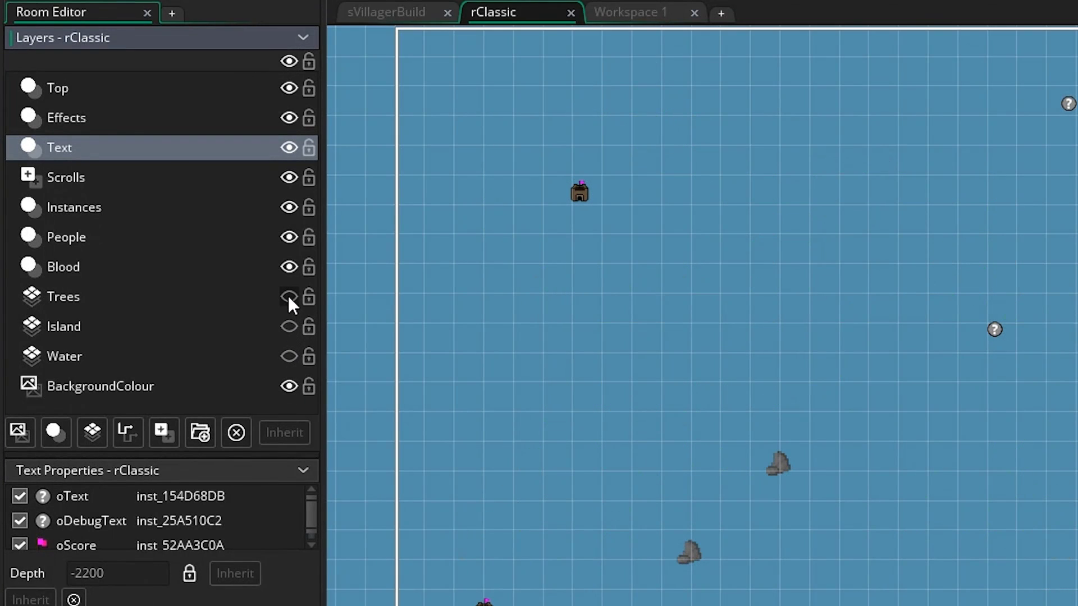
left_click(290, 324)
left_click(278, 296)
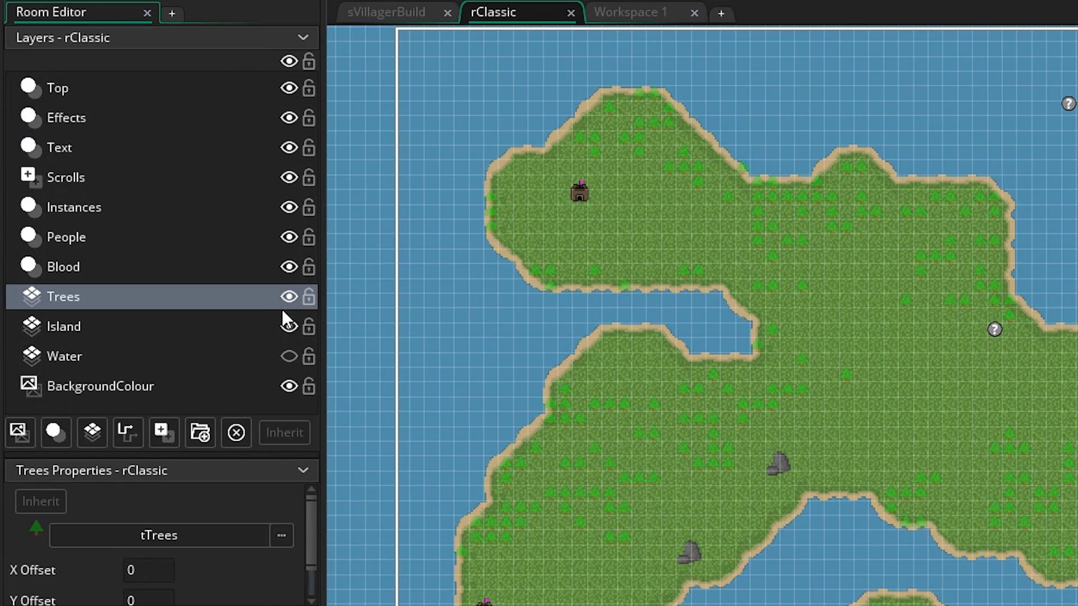
left_click(288, 355)
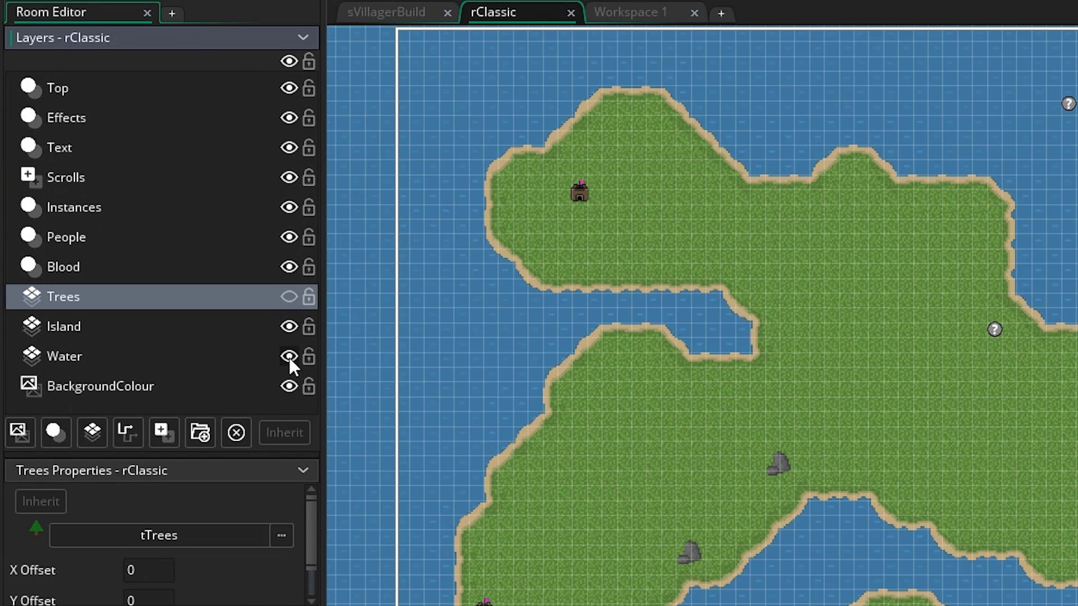
left_click(182, 335)
left_click(160, 356)
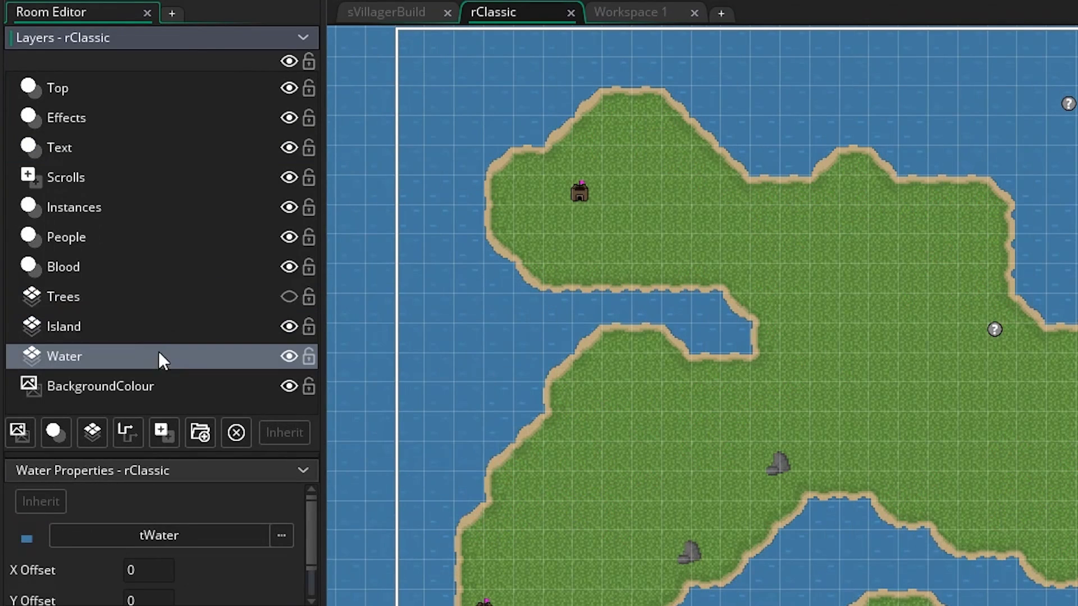
left_click(157, 303)
left_click(148, 267)
left_click(148, 238)
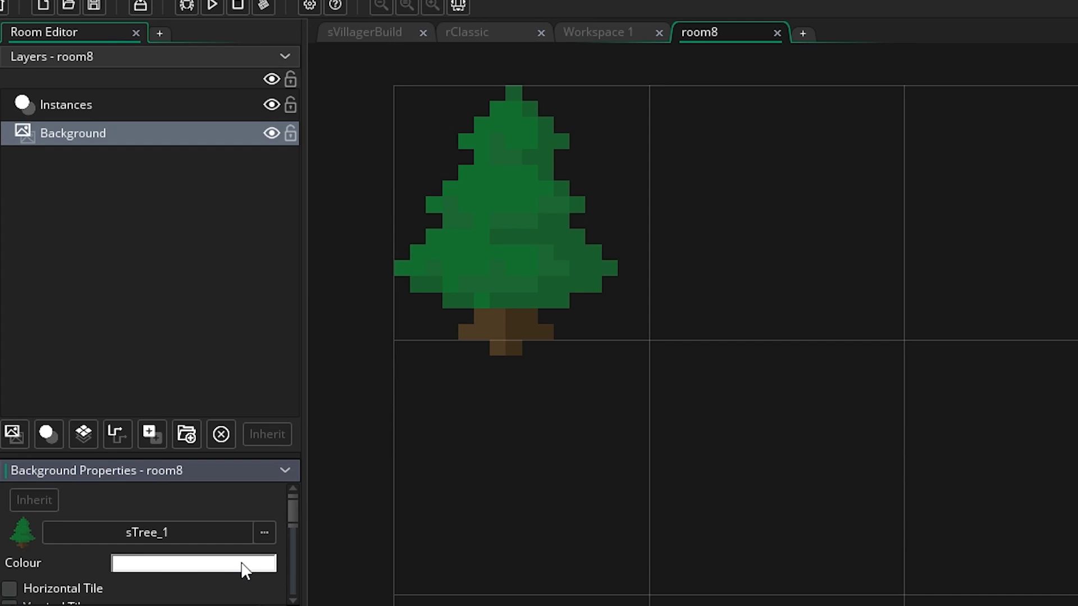
Step: Tint room8's background colour blue, hex 5465FF
left_click(240, 568)
left_click(174, 136)
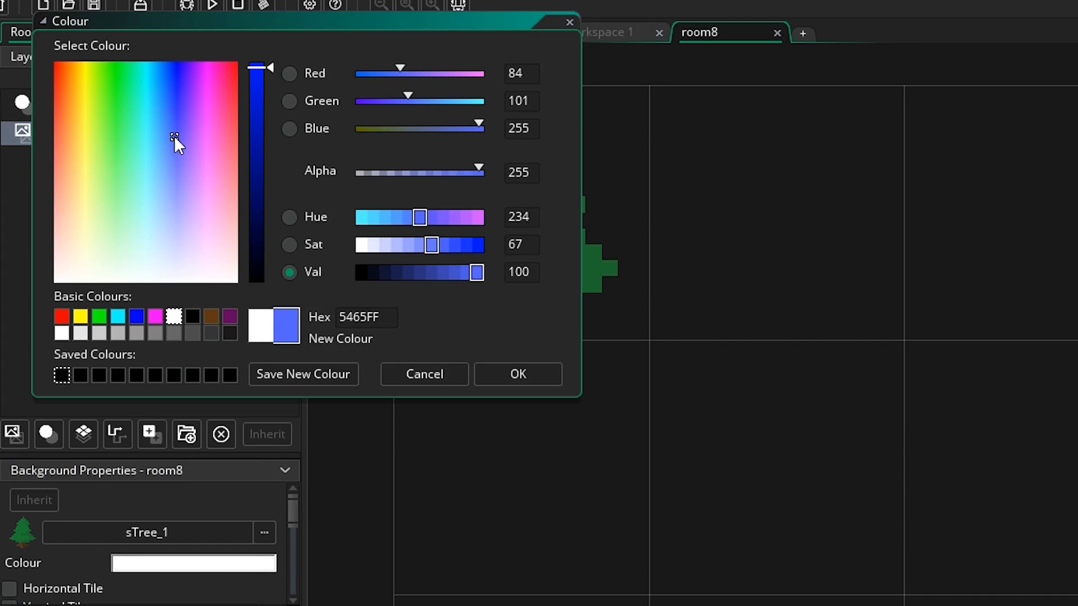
left_click(522, 373)
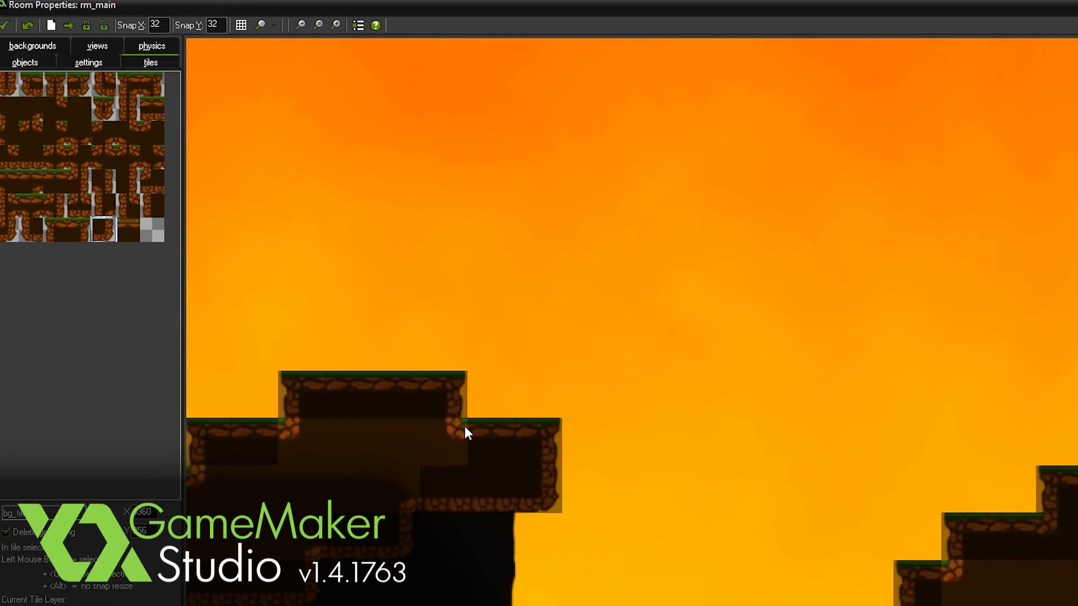
Step: Paint a small block of dirt tiles in rm_main's sky using several palette tiles
left_click(679, 253)
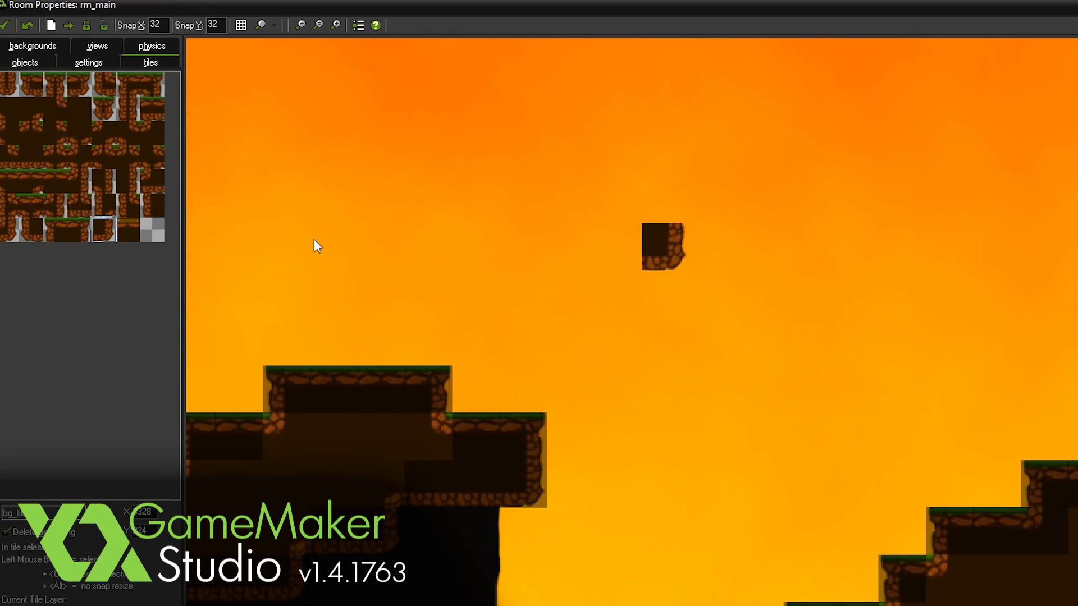
left_click(34, 234)
left_click(611, 250)
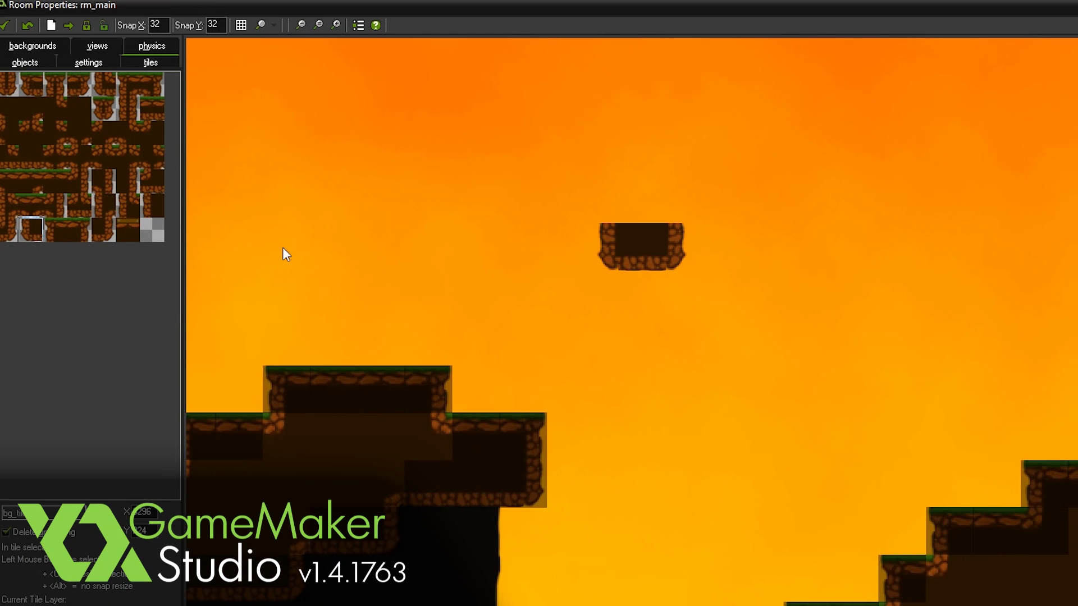
left_click(56, 230)
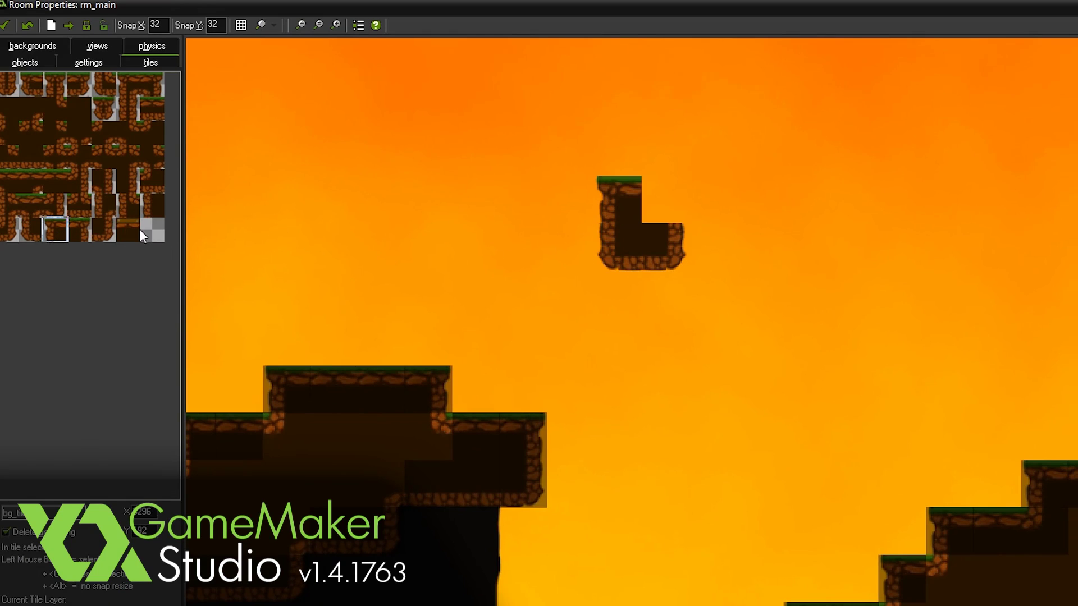
middle_click_drag(796, 247, 694, 379)
left_click(646, 309)
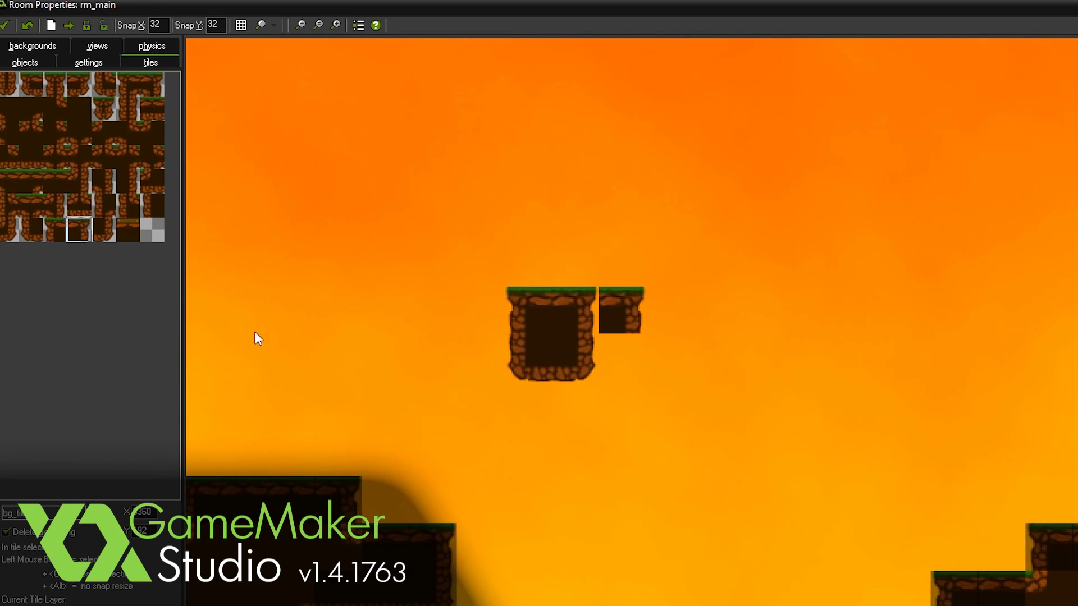
left_click(104, 229)
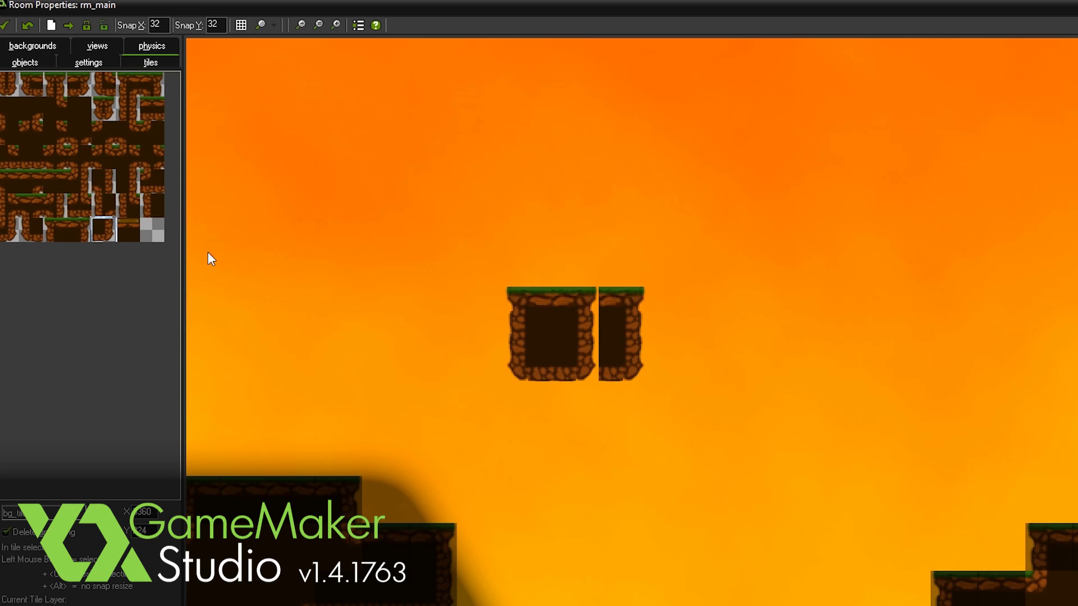
left_click(39, 184)
left_click(50, 185)
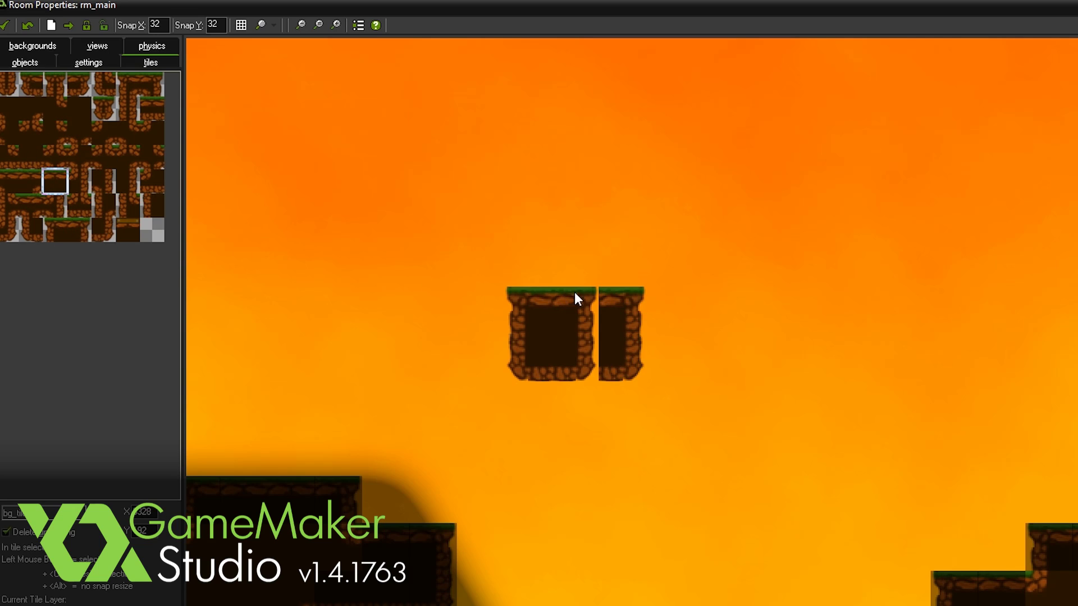
Step: Delete the overlapping left tile and the lower tile from the block
right_click(574, 292)
left_click(592, 302)
right_click(573, 365)
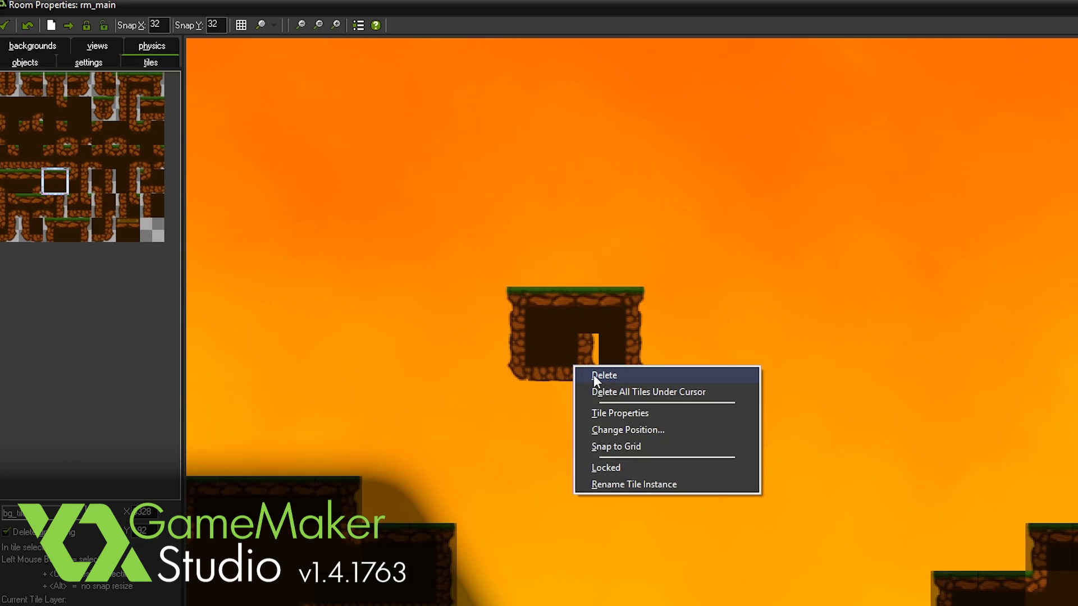
left_click(594, 375)
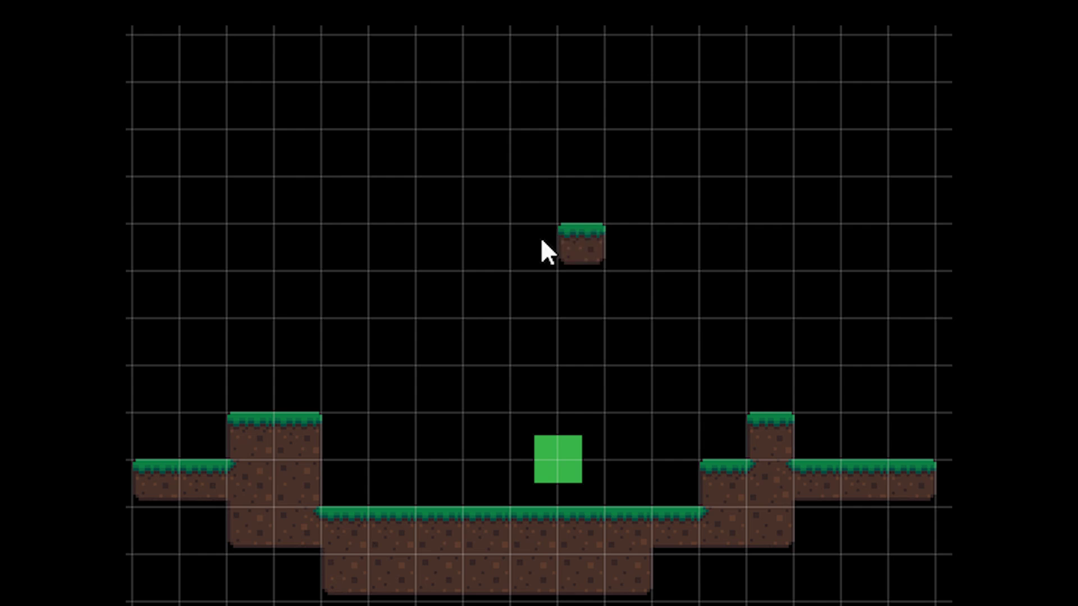
Step: Paint an upper tile platform, place an animated Flag tile on the water, and pause its preview
mouse_move(540, 237)
left_mouse_down()
mouse_move(605, 280)
mouse_move(584, 272)
mouse_move(750, 216)
mouse_move(707, 294)
mouse_move(734, 242)
mouse_move(782, 274)
mouse_move(836, 269)
mouse_move(853, 253)
left_mouse_up()
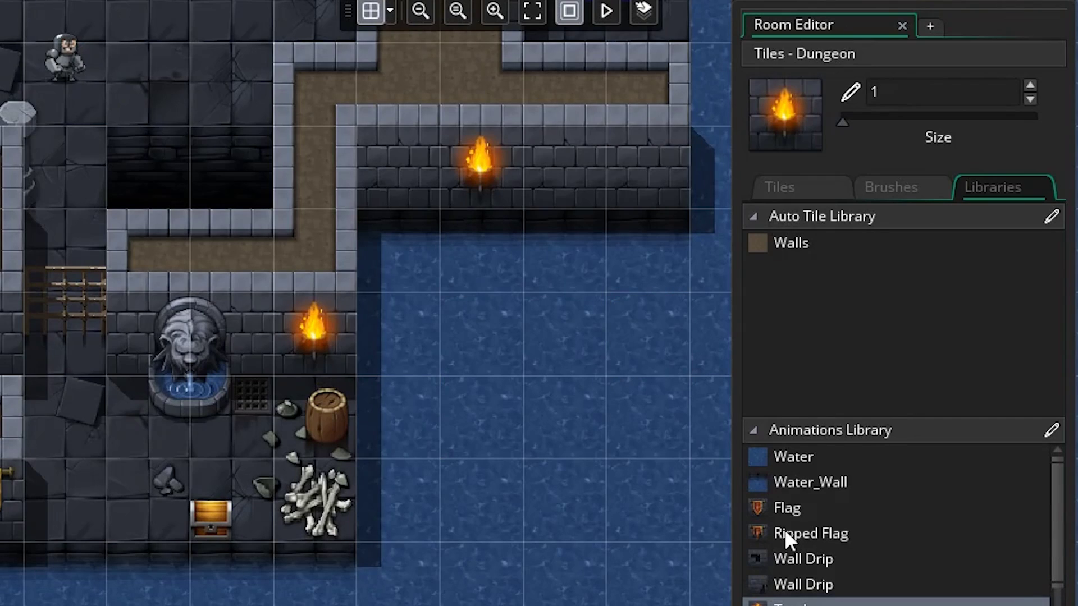
left_click(786, 508)
left_click(585, 165)
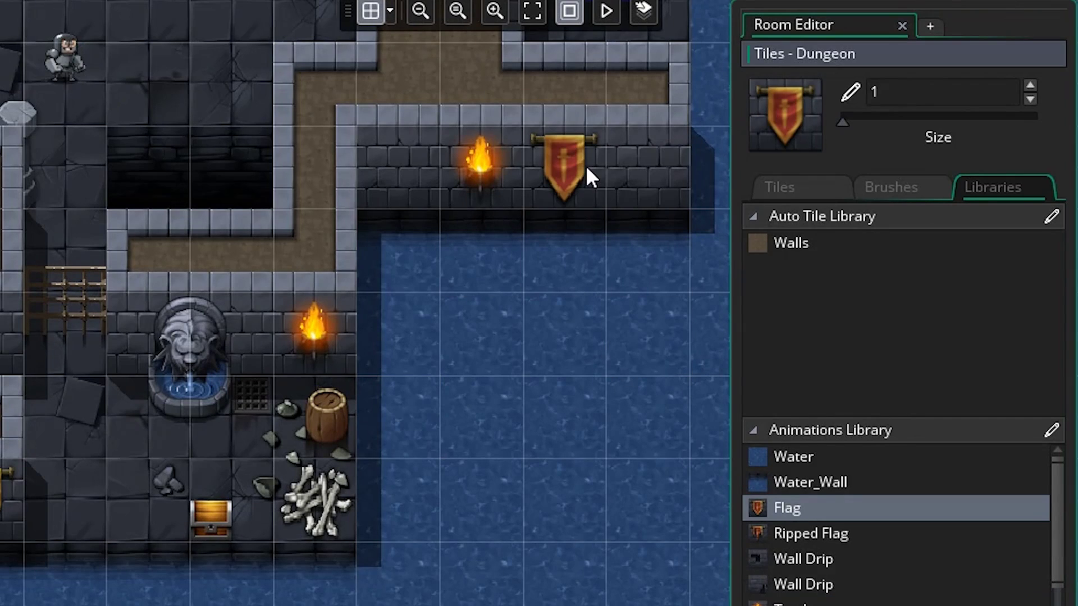
left_click(606, 11)
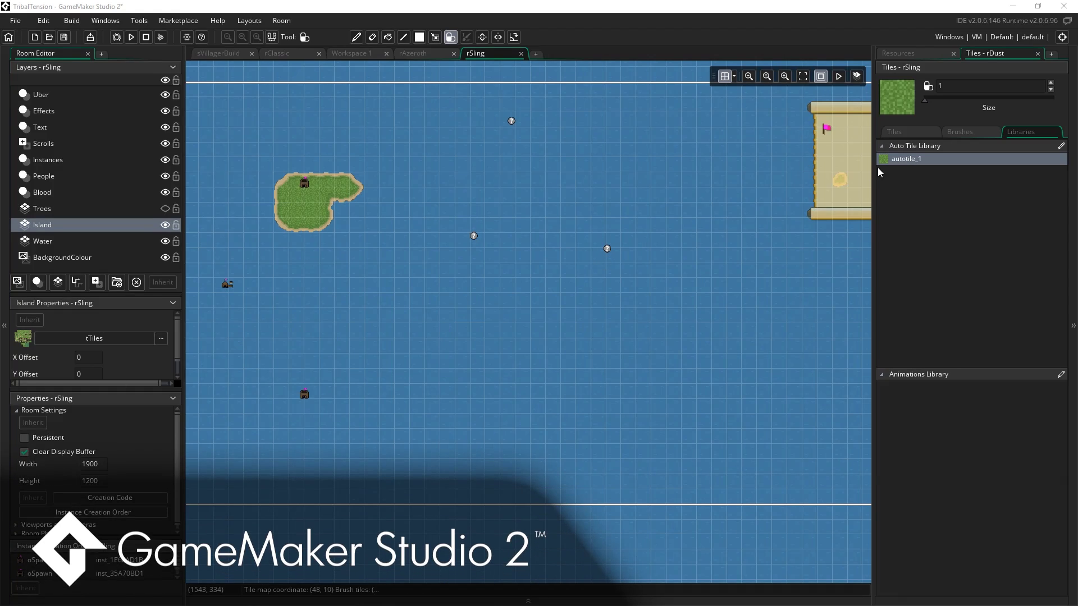
Step: Extend the bottom island with grass and paint a large rectangular grass island mid-sea
left_click(264, 185)
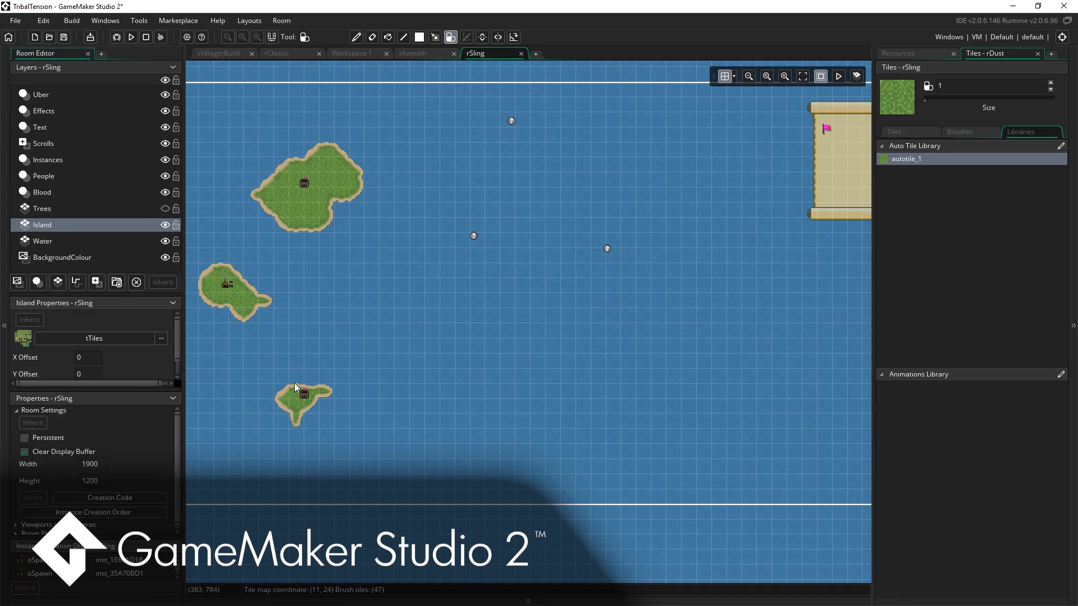
left_click_drag(313, 378, 368, 387)
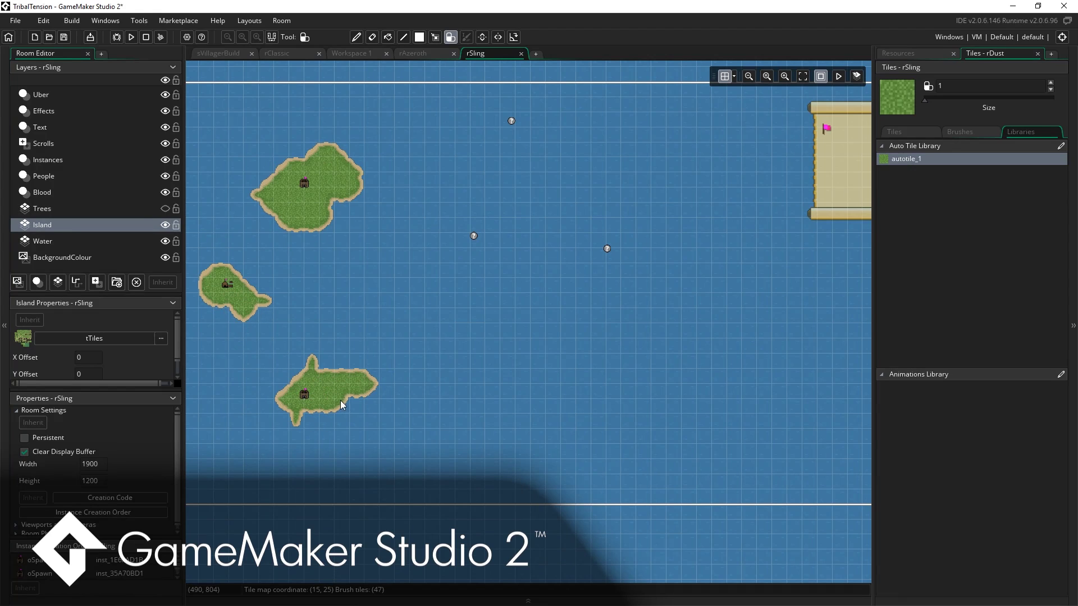
left_click(933, 99)
mouse_move(455, 281)
left_mouse_down()
mouse_move(461, 263)
mouse_move(634, 188)
mouse_move(561, 278)
left_mouse_up()
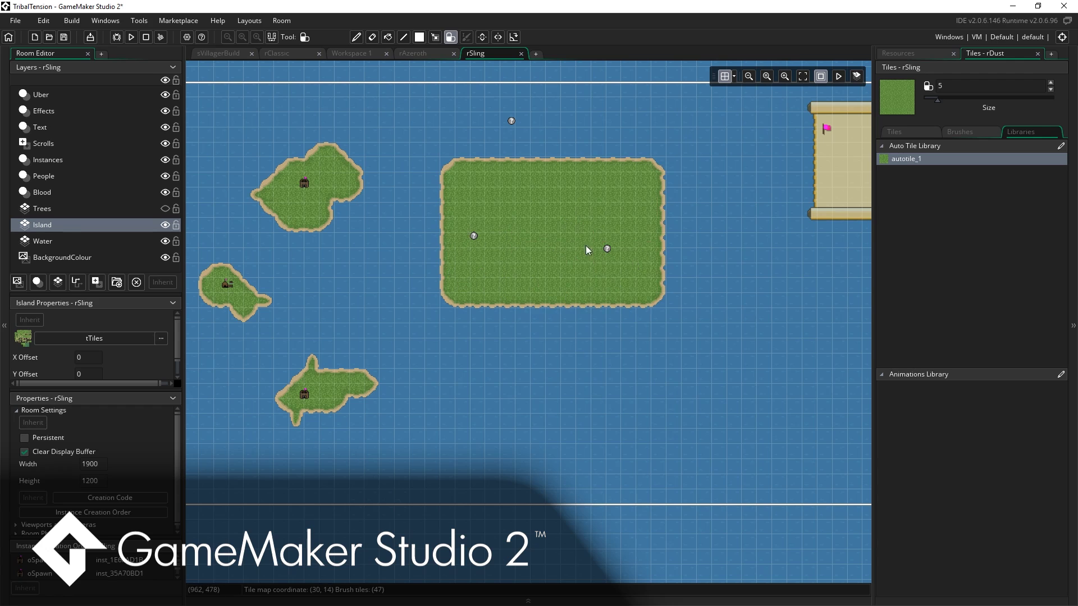
Step: Reshape the big island with brush sizes 2 and 1: left bump, lower edge, spike, bay fill
left_click(939, 100)
left_click_drag(938, 100, 927, 104)
mouse_move(559, 310)
left_mouse_down()
mouse_move(541, 328)
mouse_move(434, 288)
left_mouse_up()
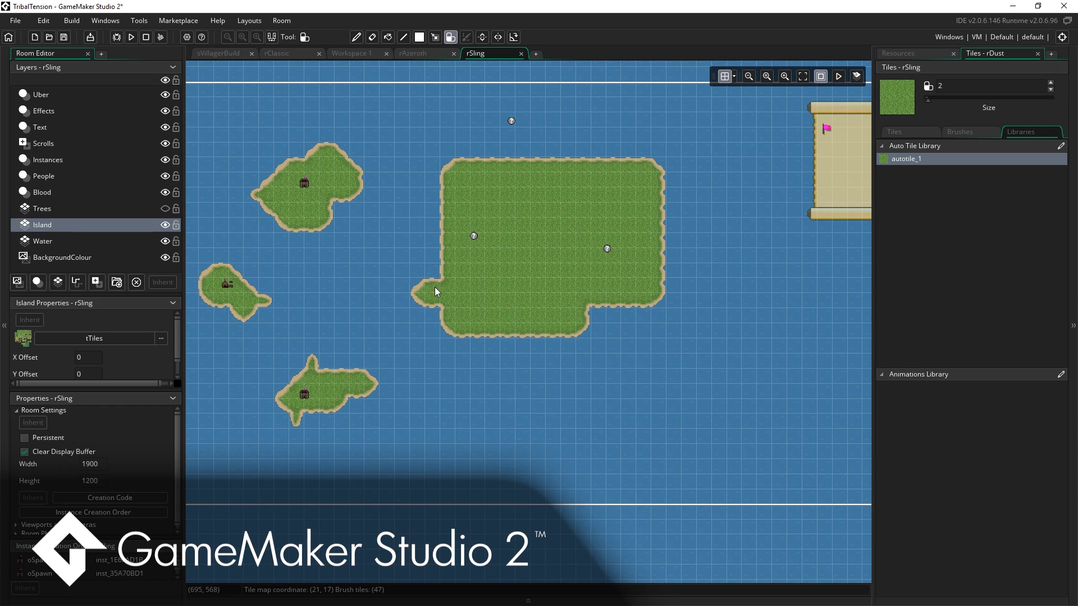
left_click_drag(610, 337, 483, 349)
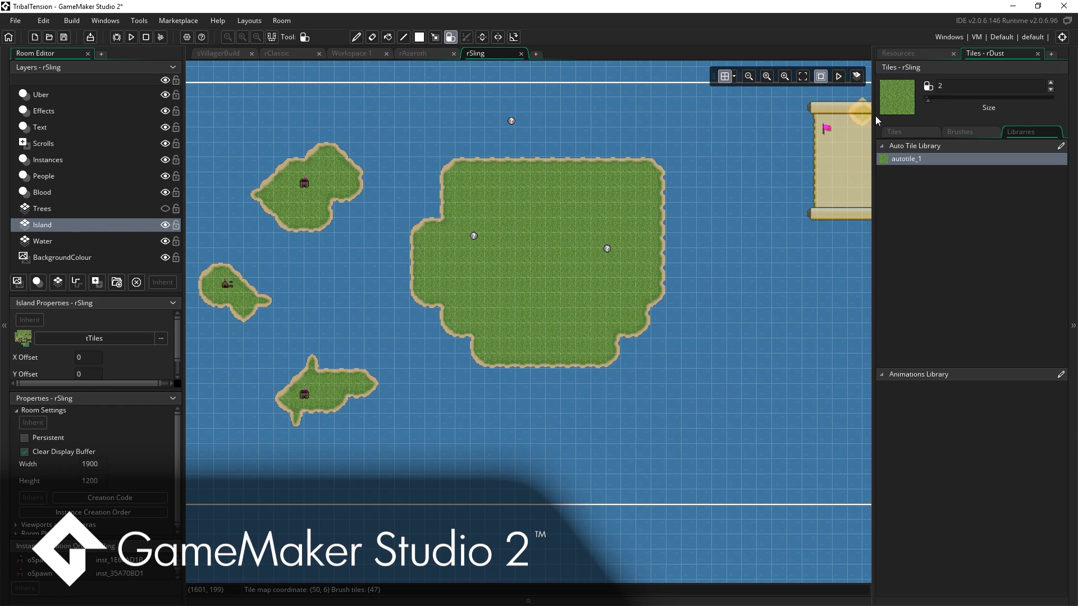
left_click_drag(927, 99, 924, 99)
left_click_drag(404, 260, 399, 272)
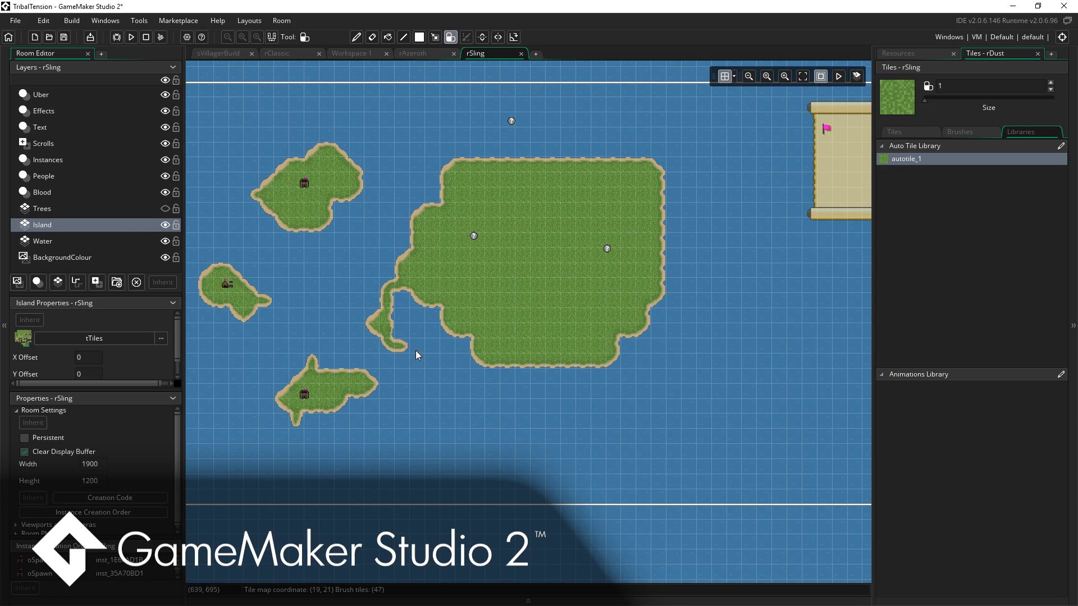
mouse_move(419, 342)
left_mouse_down()
mouse_move(388, 309)
mouse_move(451, 340)
mouse_move(392, 304)
mouse_move(433, 325)
left_mouse_up()
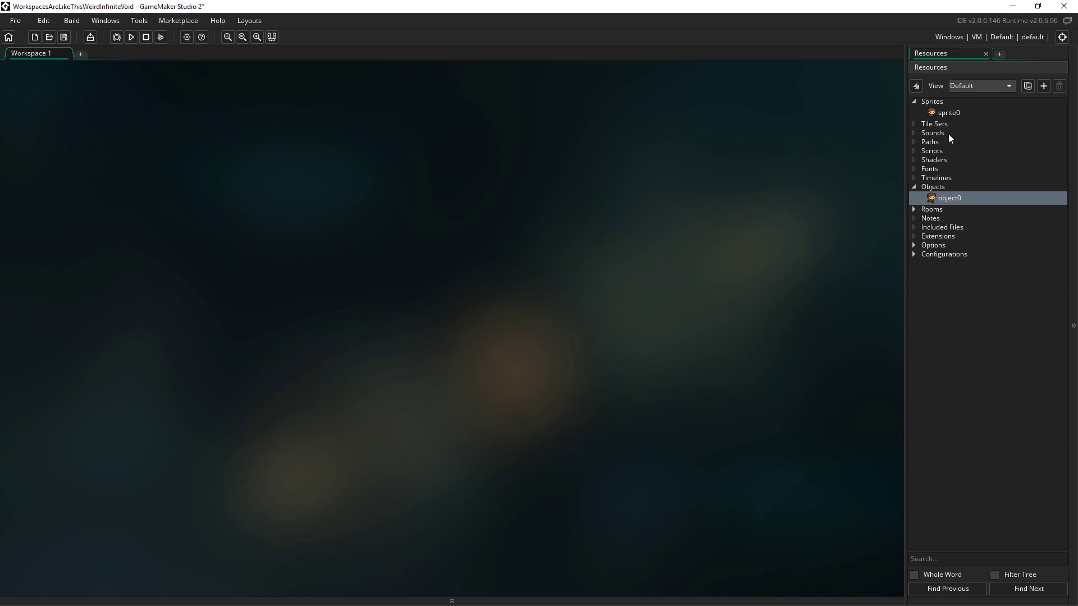
Step: Open sprite0 in its editor and play its animation
double_click(955, 115)
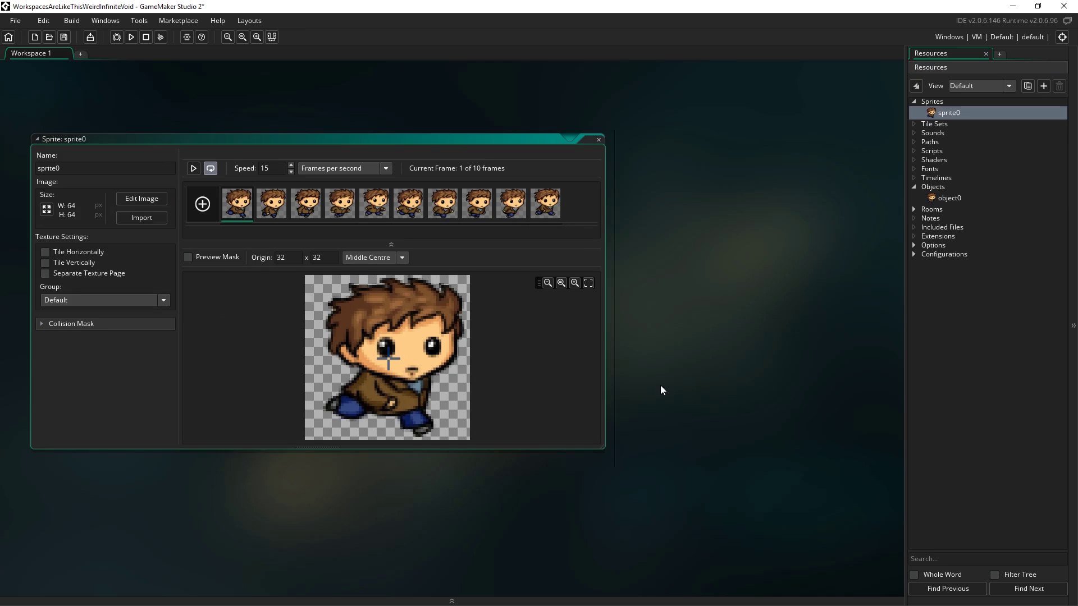
middle_click_drag(660, 390, 667, 304)
left_click(219, 67)
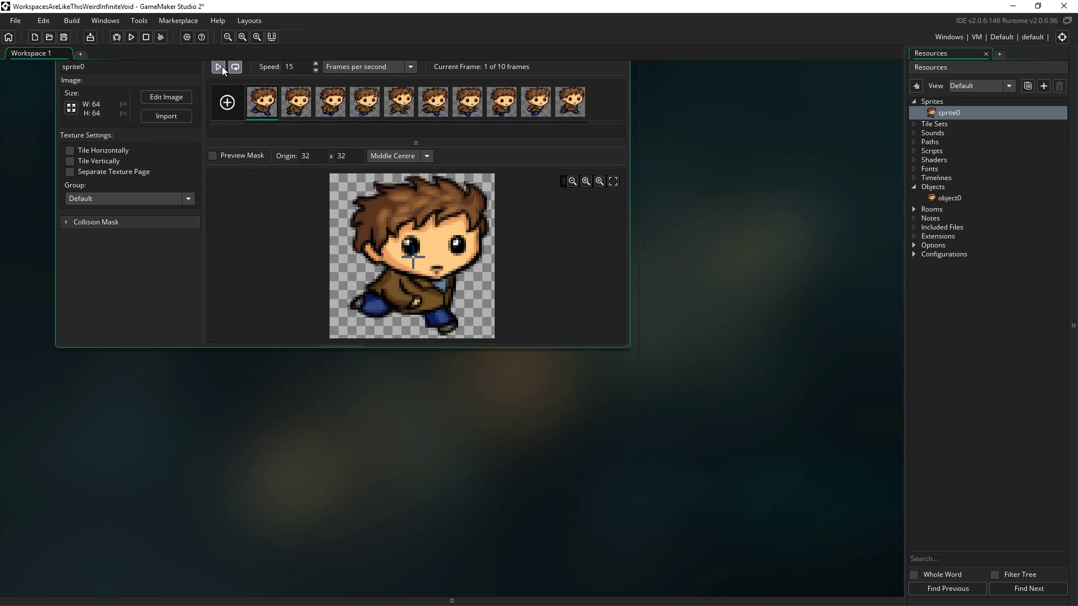
middle_click_drag(811, 185, 720, 332)
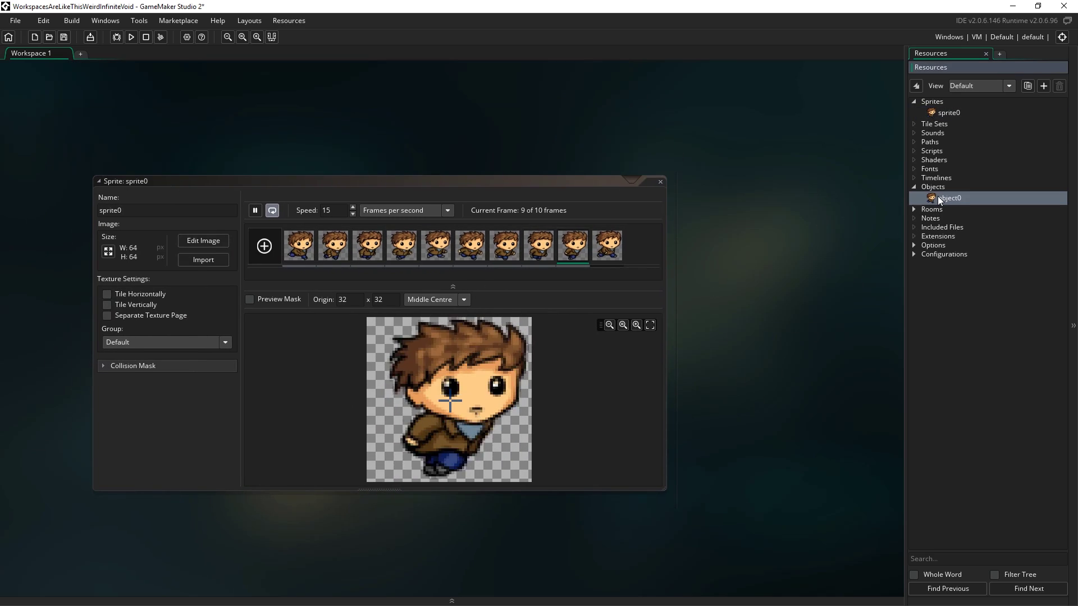
Step: Open object0 with its events and code, and place its windows right of the sprite editor
double_click(943, 197)
middle_click_drag(313, 382, 457, 488)
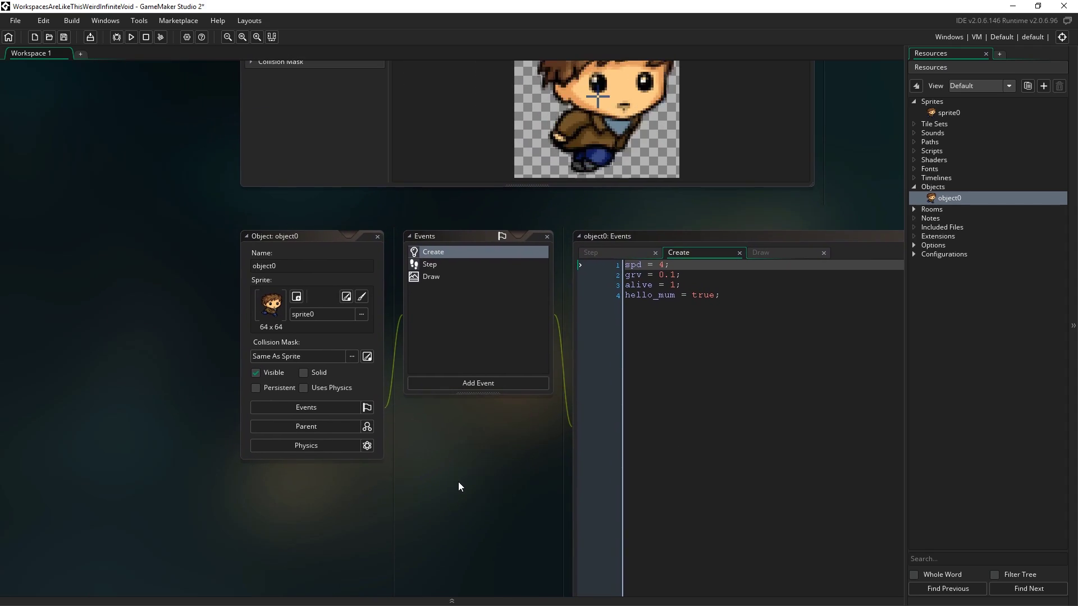
scroll(433, 460, "down", 5, "ctrl")
scroll(485, 398, "up", 5, "ctrl")
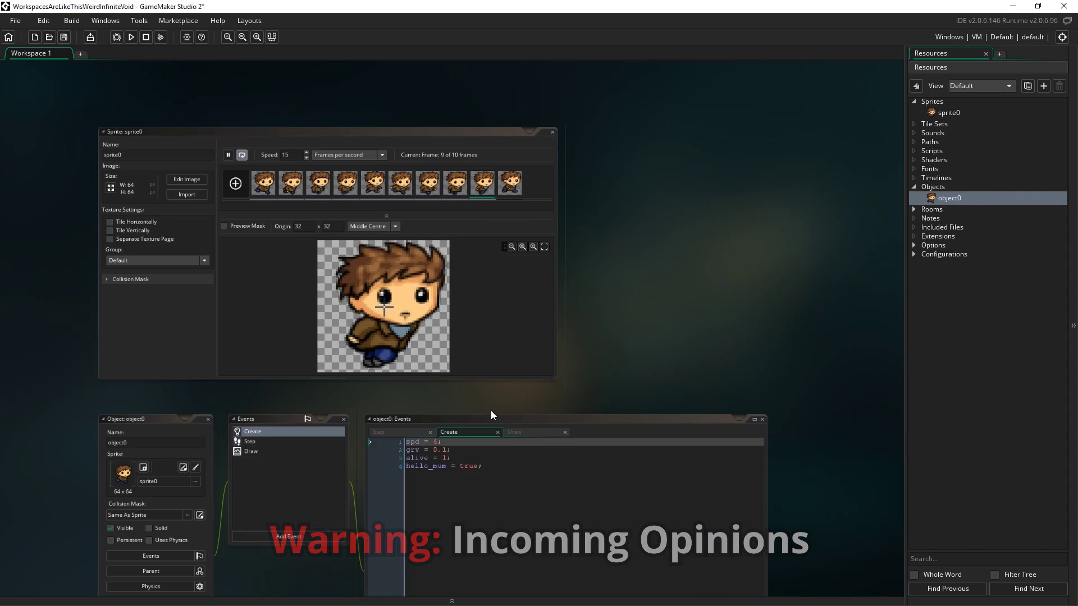
left_click_drag(160, 422, 303, 380)
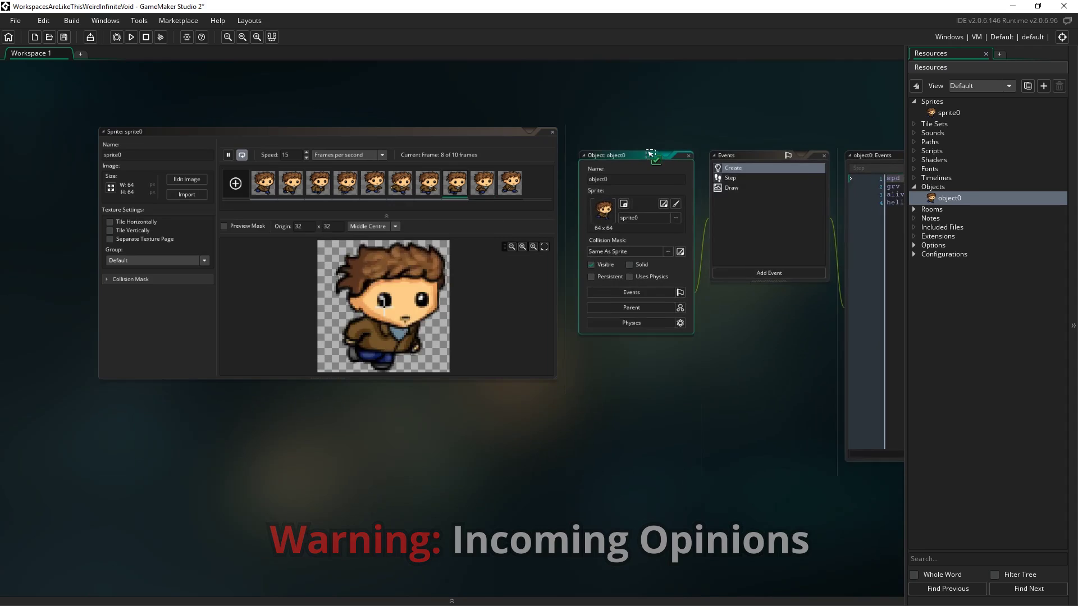
middle_click_drag(678, 366, 620, 355)
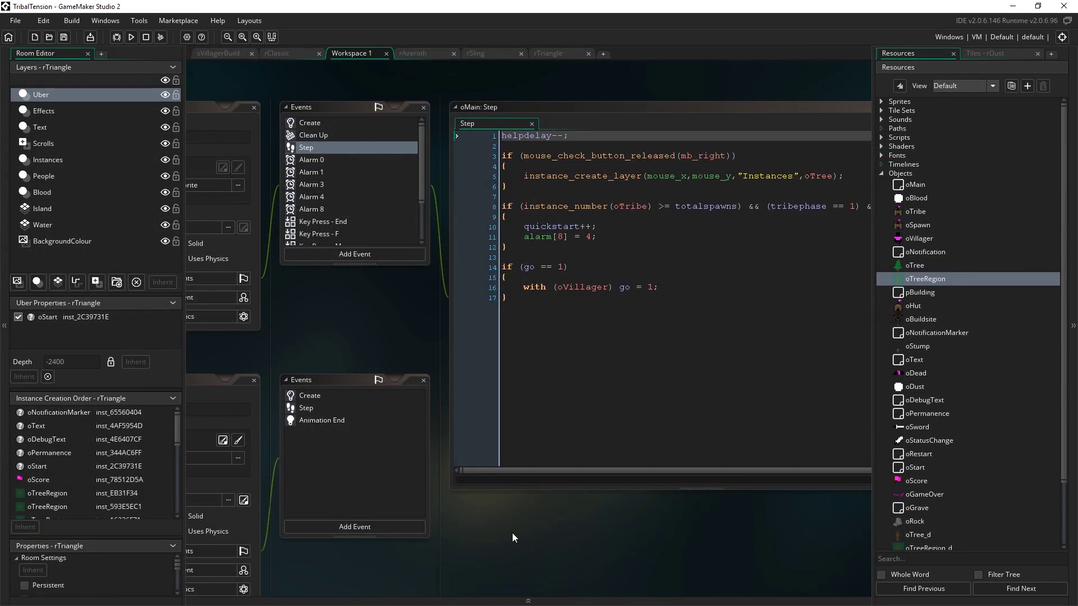
middle_click_drag(512, 533, 542, 4)
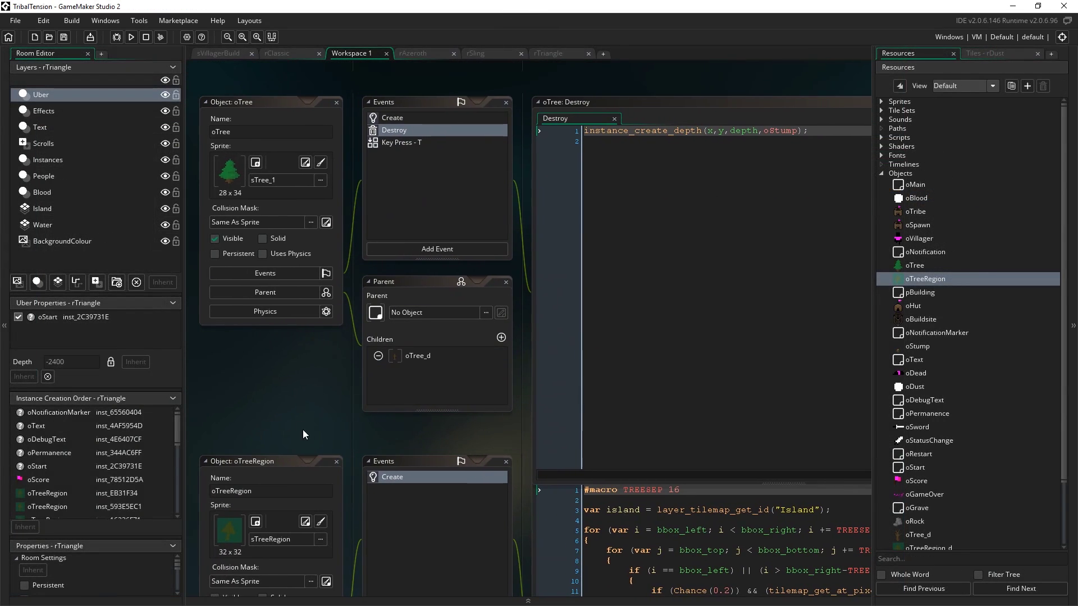
Step: Move the oTreeRegion window group aside to reveal the oTree and oVillager windows
middle_click_drag(302, 430, 270, 101)
left_click(715, 231)
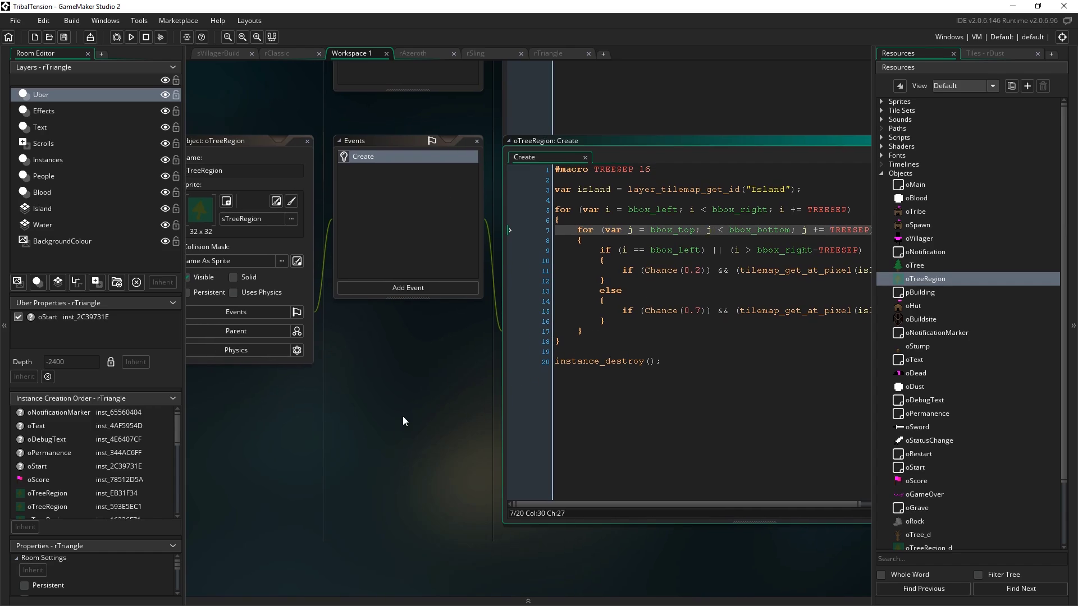
middle_click_drag(402, 421, 396, 525)
left_click_drag(238, 234, 296, 330)
middle_click_drag(302, 190, 299, 491)
middle_click_drag(503, 149, 573, 416)
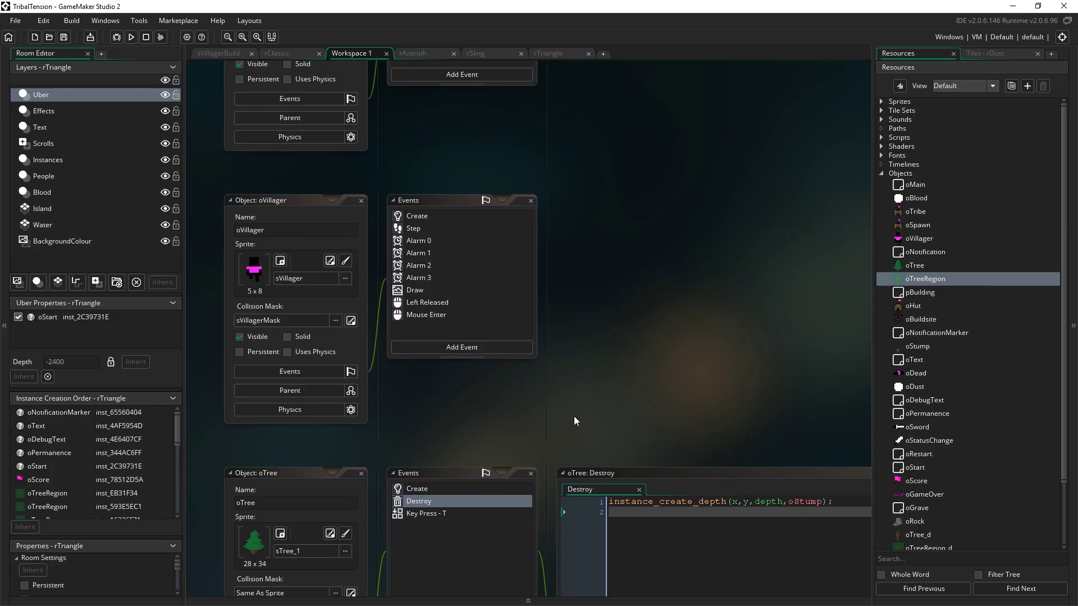
Step: Open oVillager's Alarm 1 code, the Get inputs & check state action, then oBlood's Step code
left_click(425, 251)
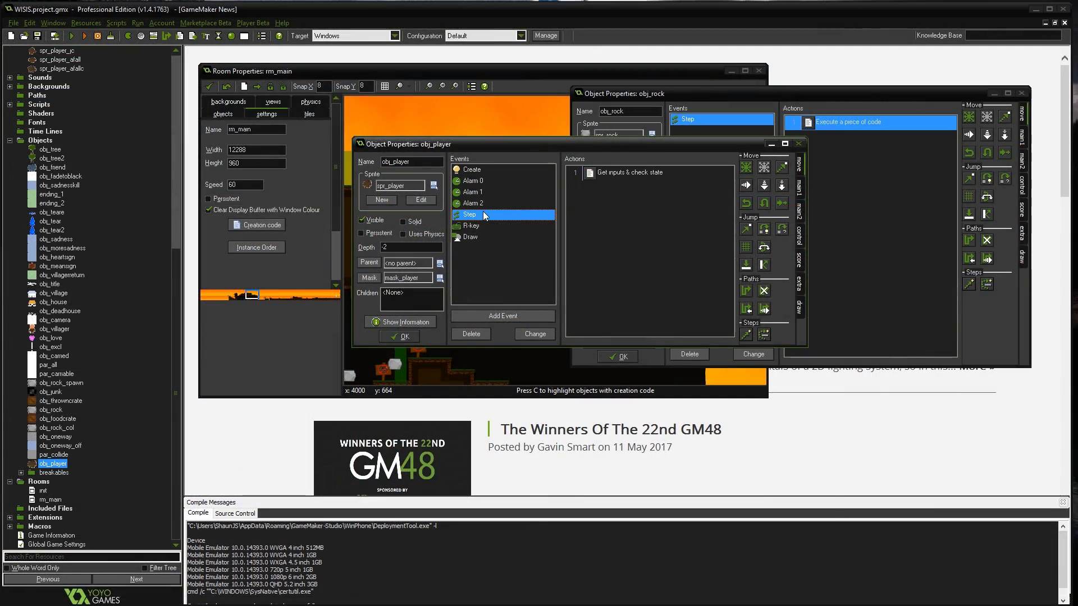
left_click(483, 213)
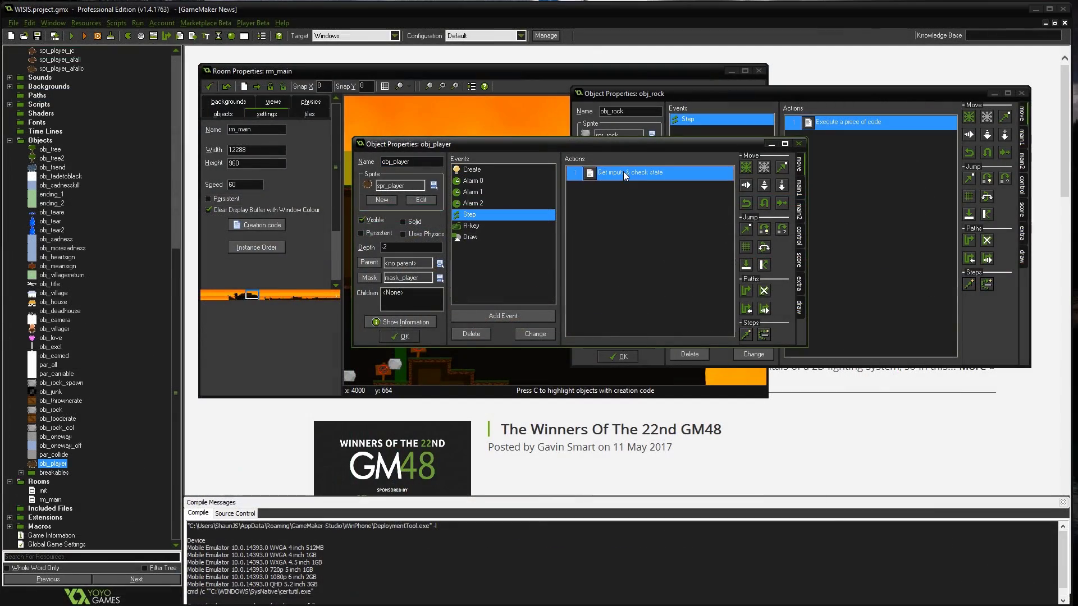
double_click(623, 173)
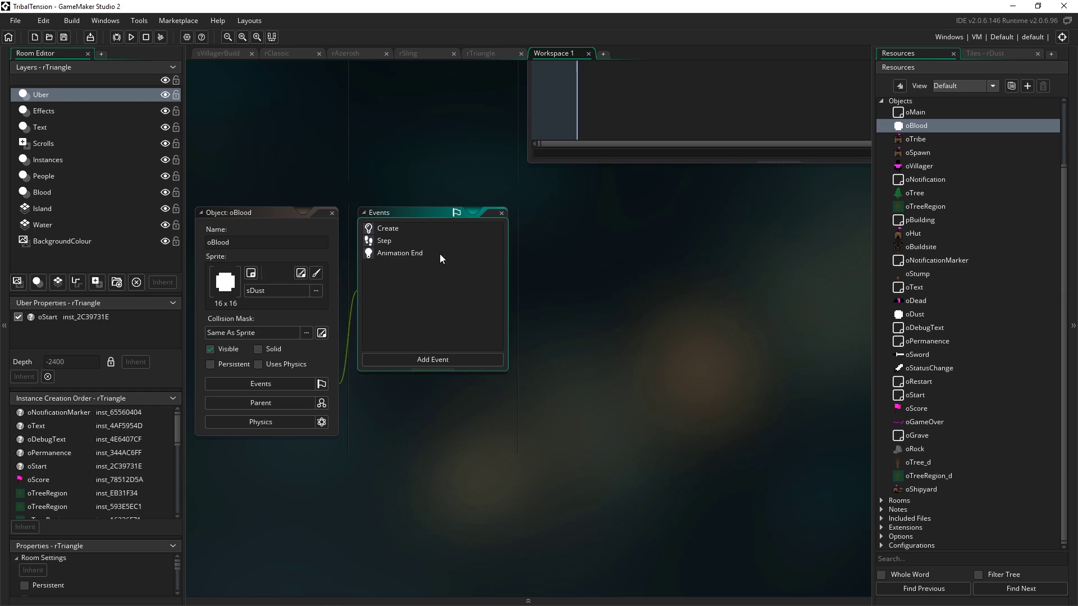
left_click(425, 246)
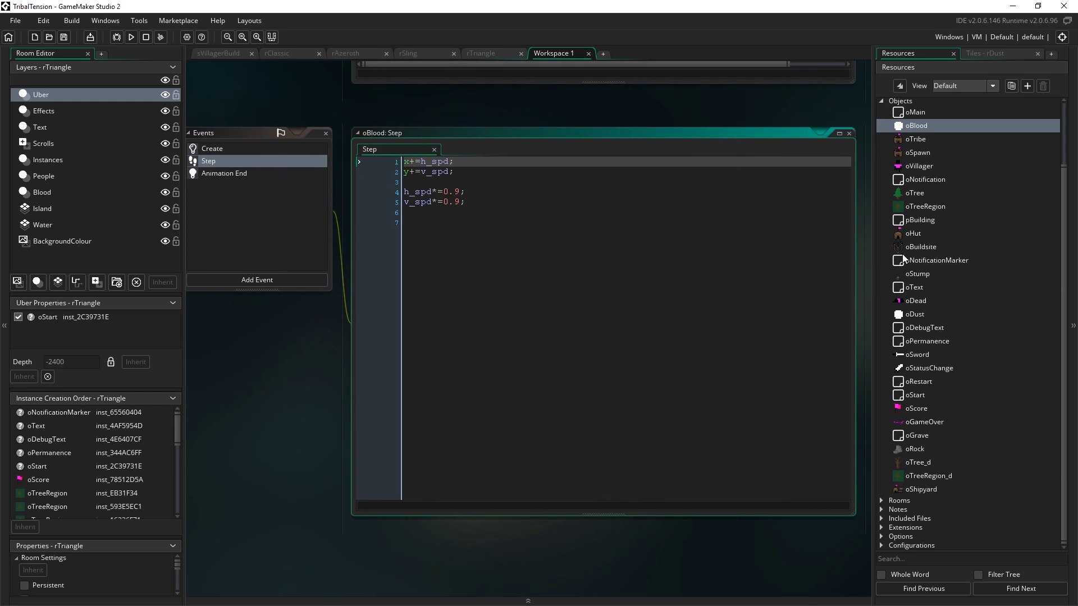
Step: Open the oMain and oBlood object editors and hide the left dock
double_click(926, 112)
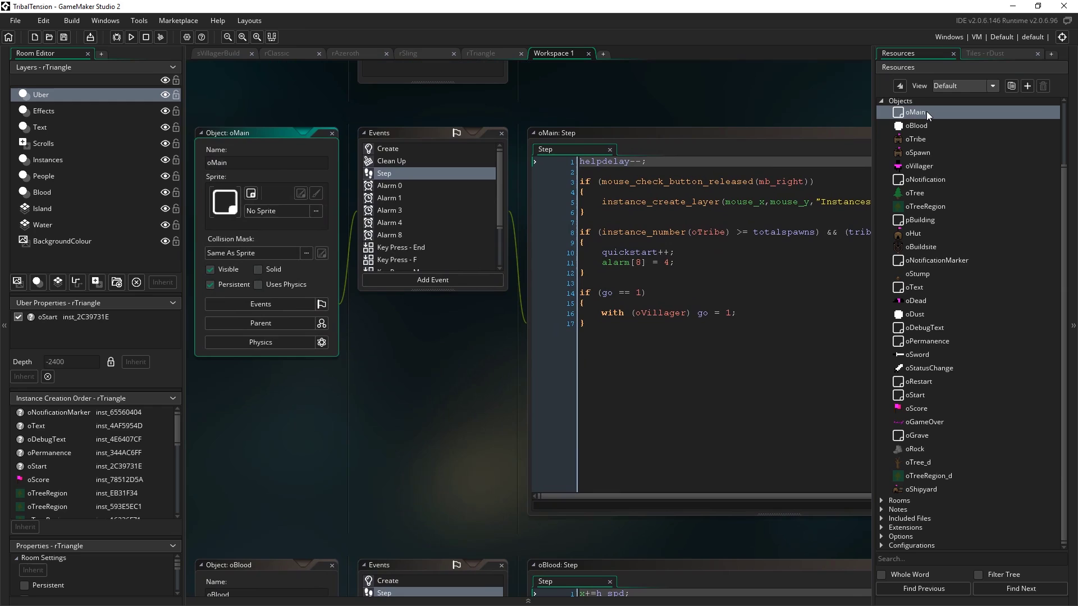
double_click(920, 125)
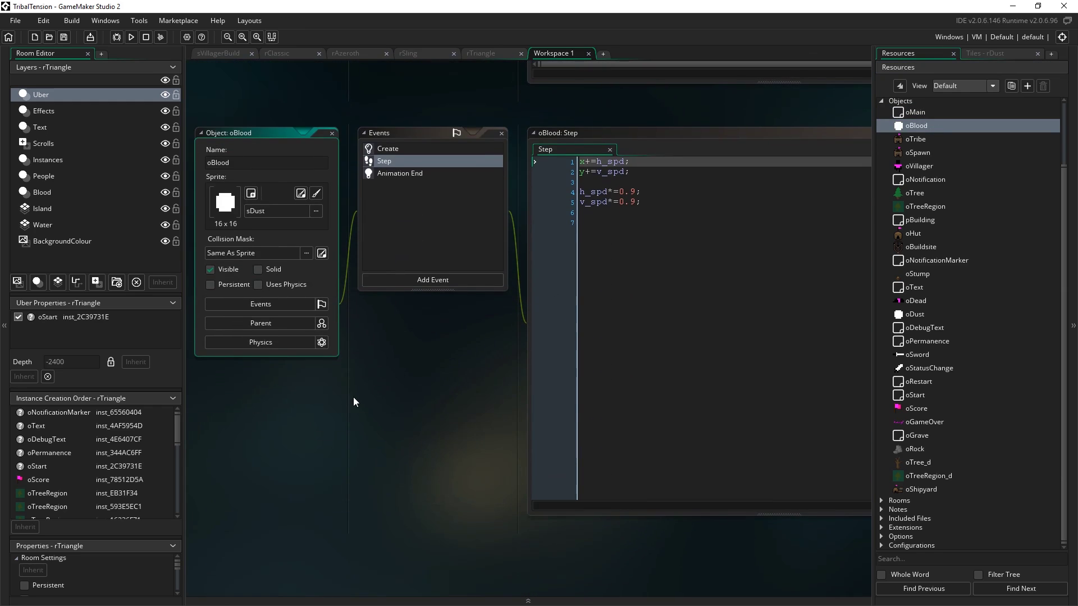
left_click(5, 398)
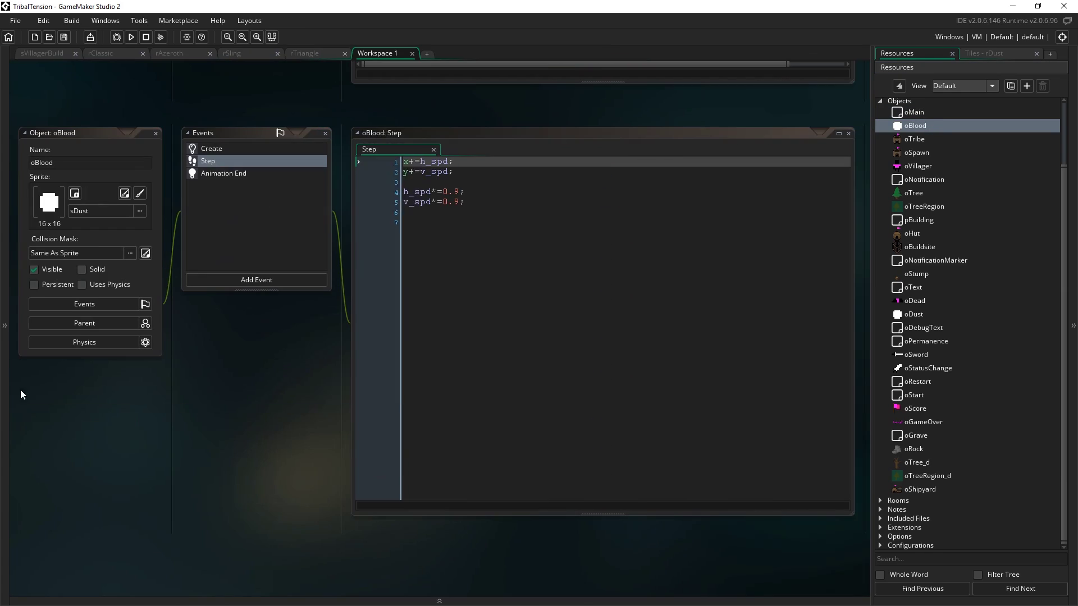
Step: Find oVillager with the Ctrl+T resource search and open its Step event code
key("ctrl+t")
type("oVillager")
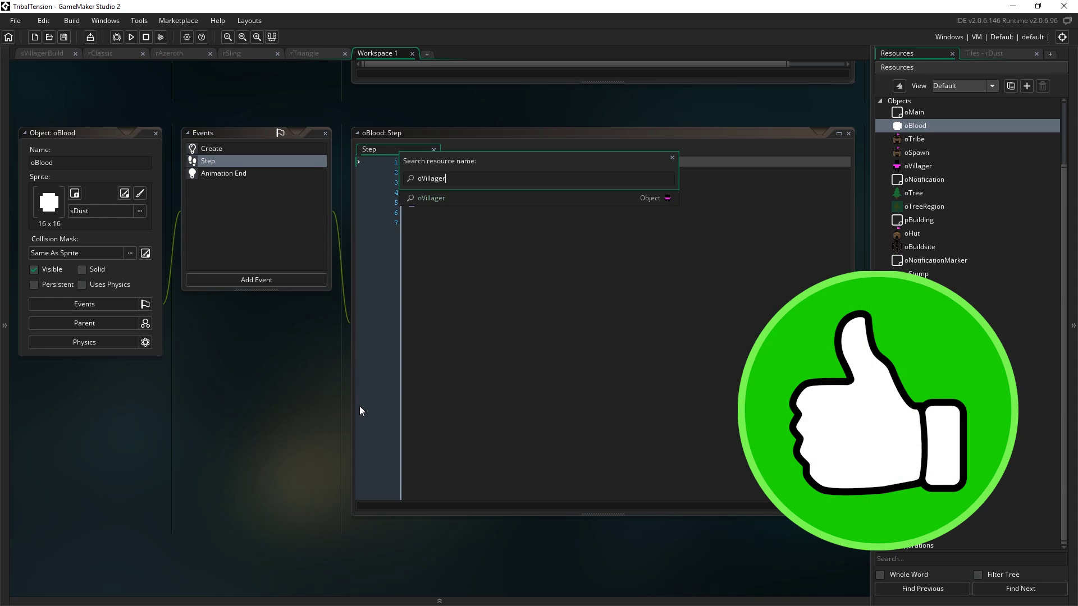
key("Return")
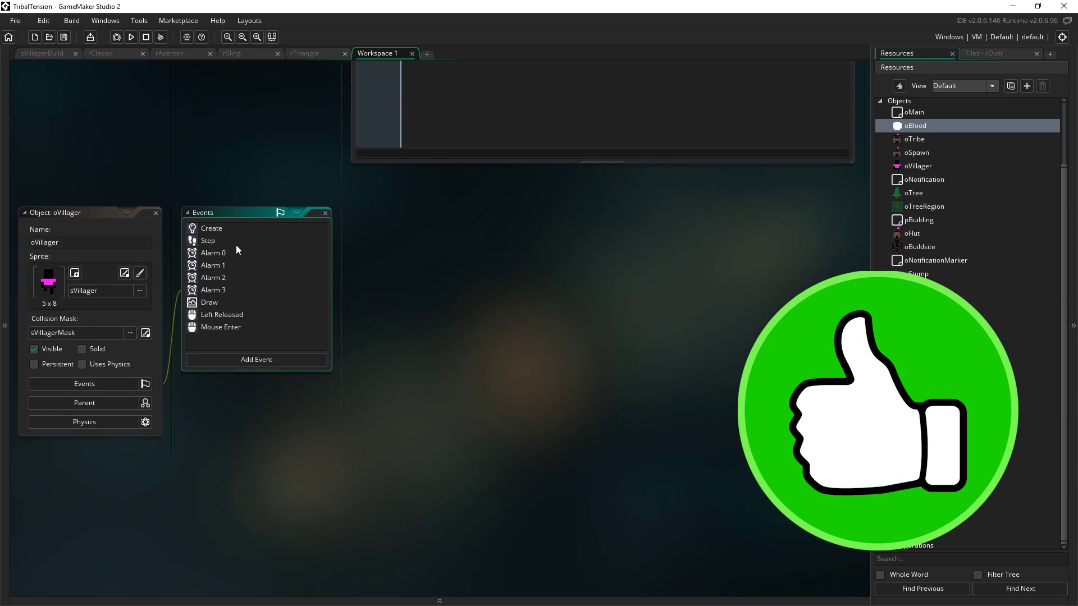
left_click(233, 240)
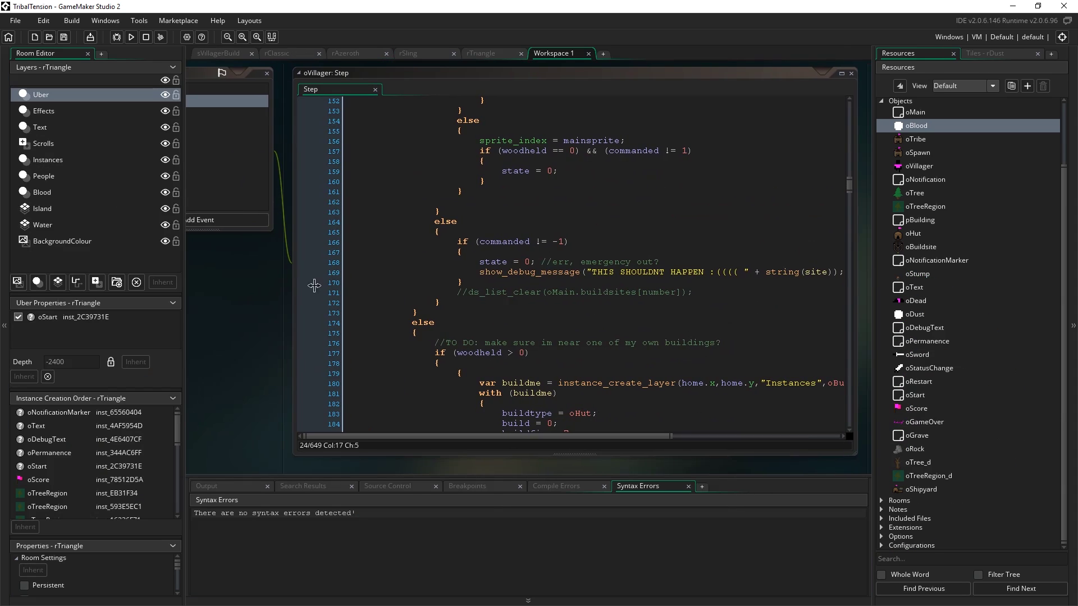
Step: Open oVillager's Step code window, widen it, and hide the output and side panels
left_click(522, 273)
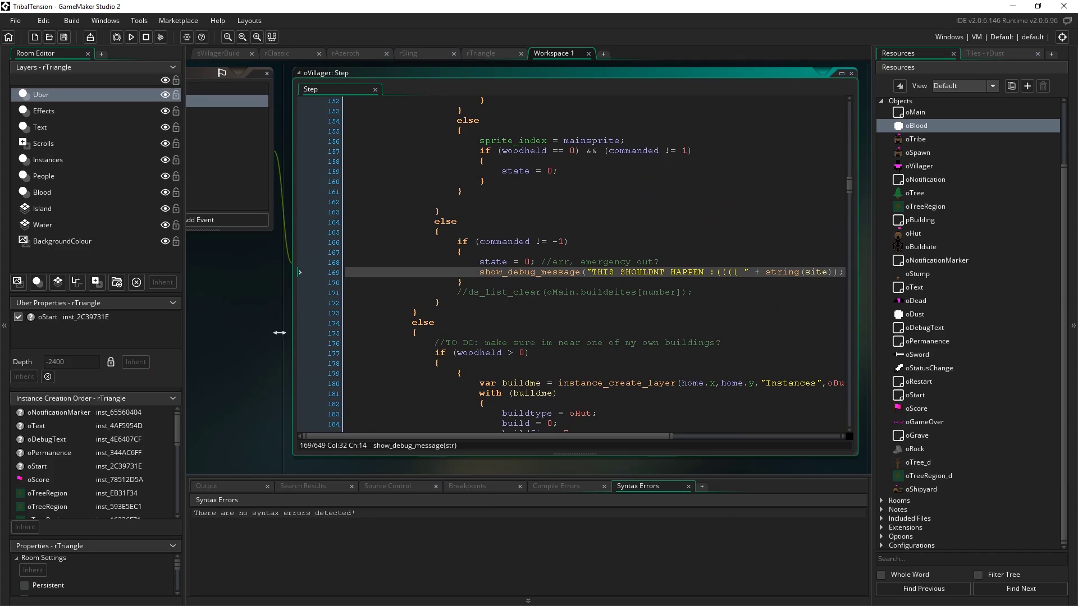
left_click_drag(805, 277, 852, 277)
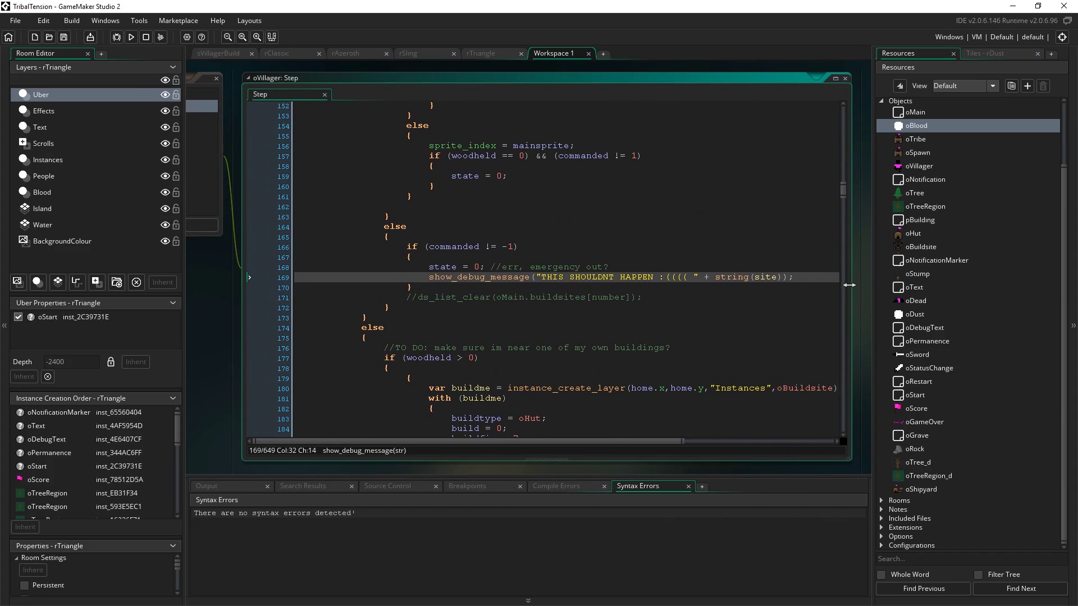
middle_click_drag(212, 293, 164, 298)
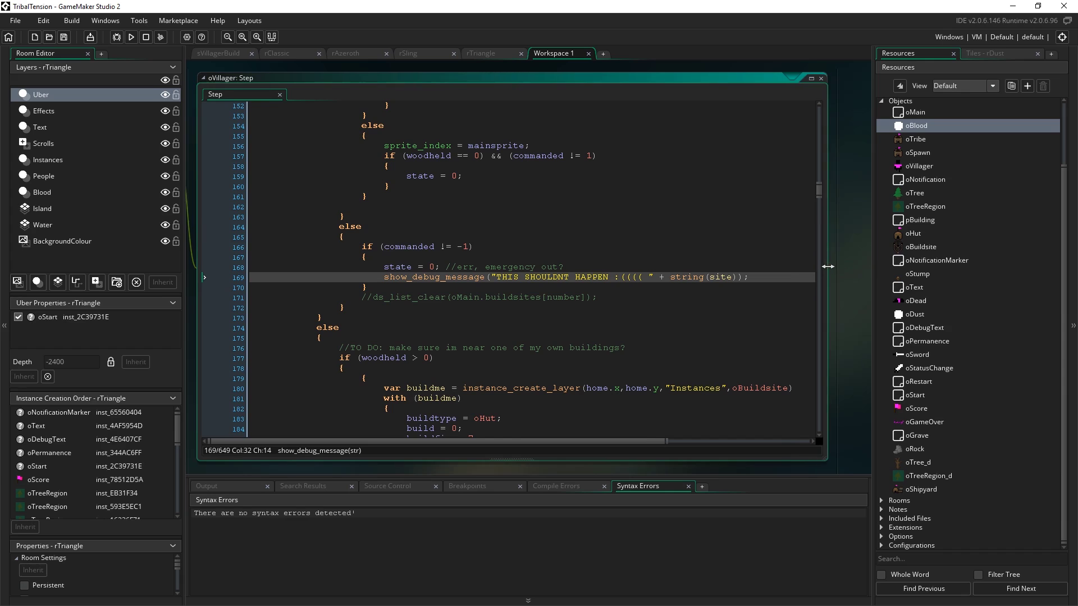
left_click_drag(811, 264, 853, 263)
scroll(592, 387, "down", 10)
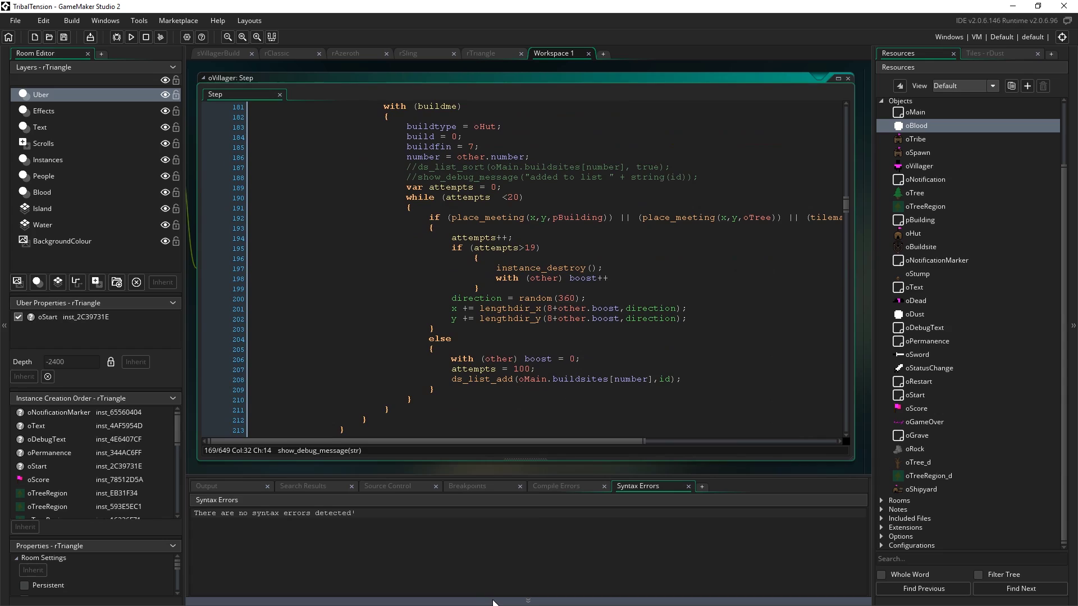
left_click(494, 601)
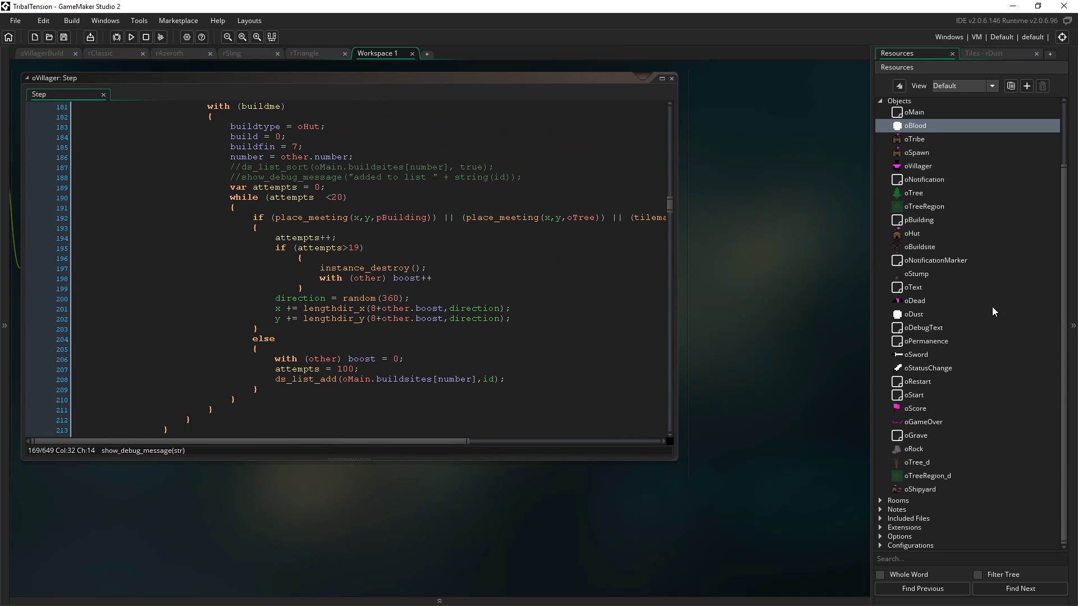
left_click(1073, 323)
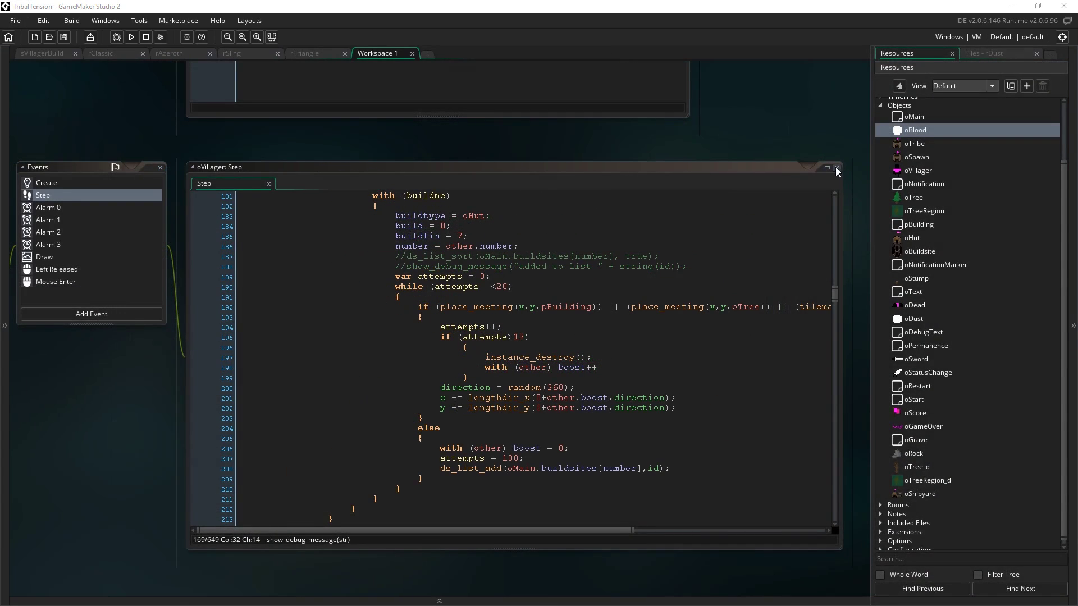
Step: Maximise the oVillager Step code into its own tab and hide the resources panel
left_click(827, 167)
left_click(691, 221)
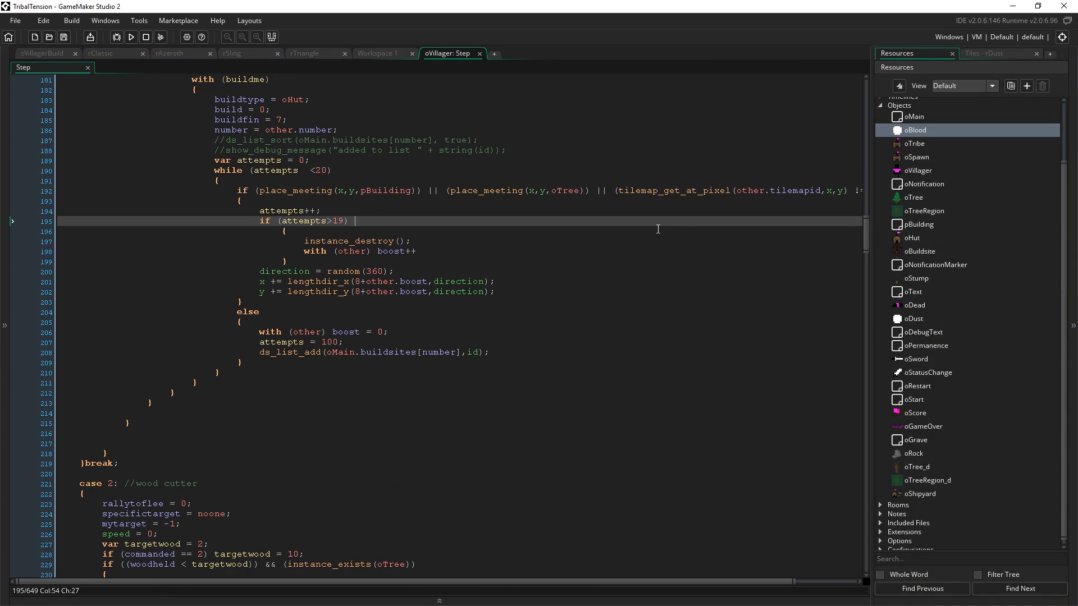
scroll(691, 224, "up", 7)
left_click(1072, 326)
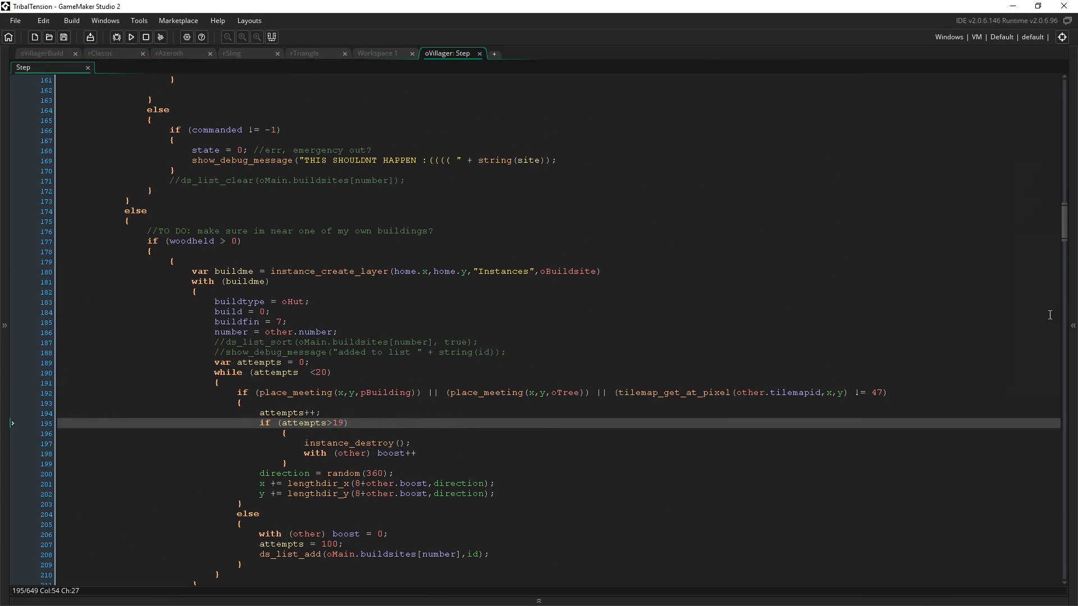
scroll(1066, 218, "up", 5)
left_click_drag(1065, 218, 1075, 427)
left_click(584, 266)
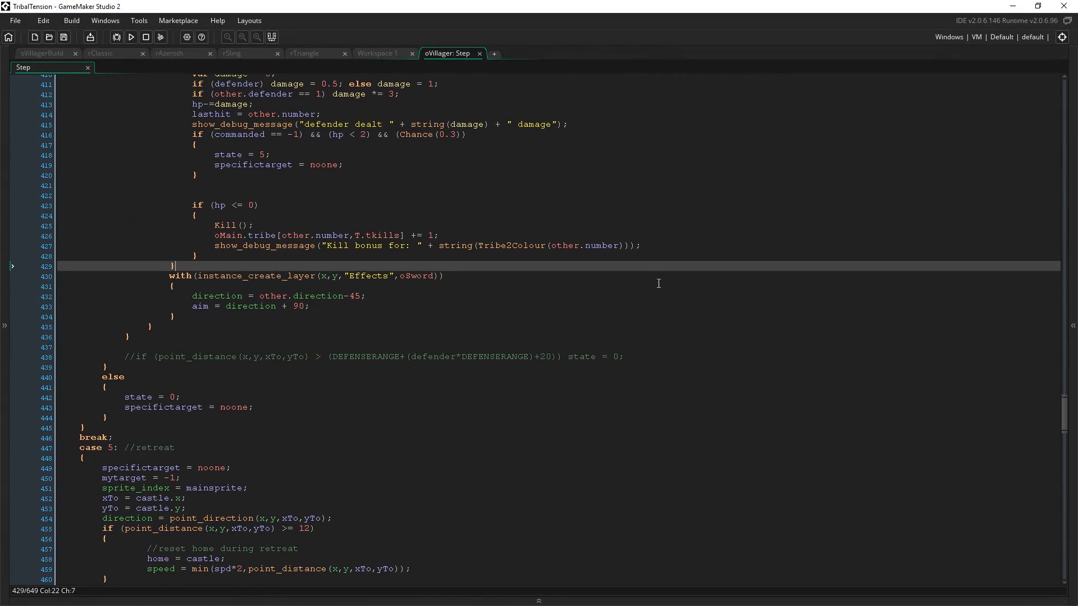
Step: Split the code editor into 2 columns and open the IDsInRegion script in the right one
left_click(613, 286)
right_click(617, 296)
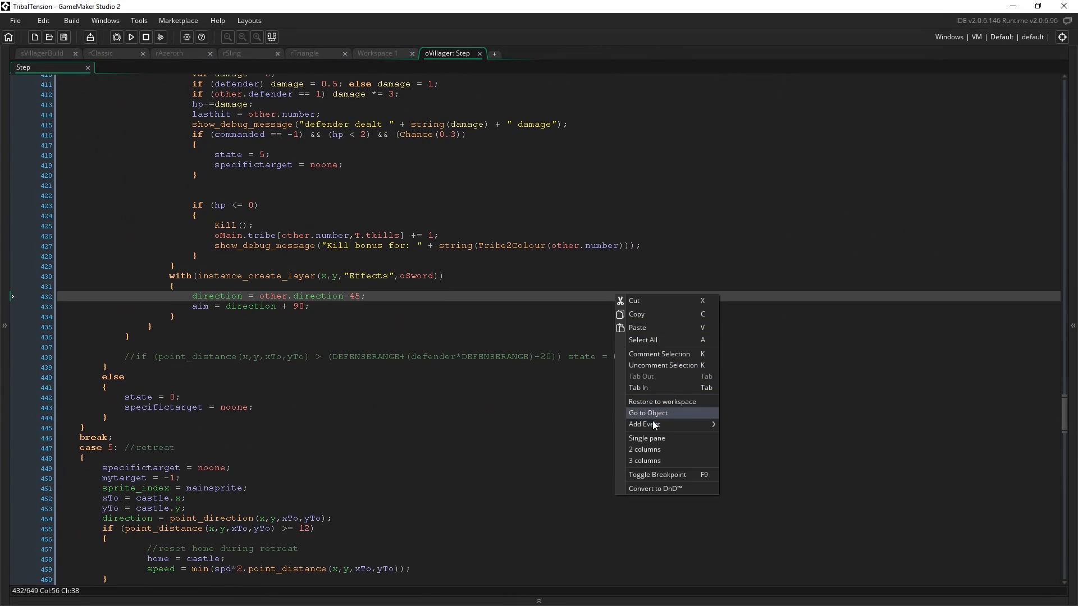
left_click(655, 449)
scroll(500, 410, "up", 10)
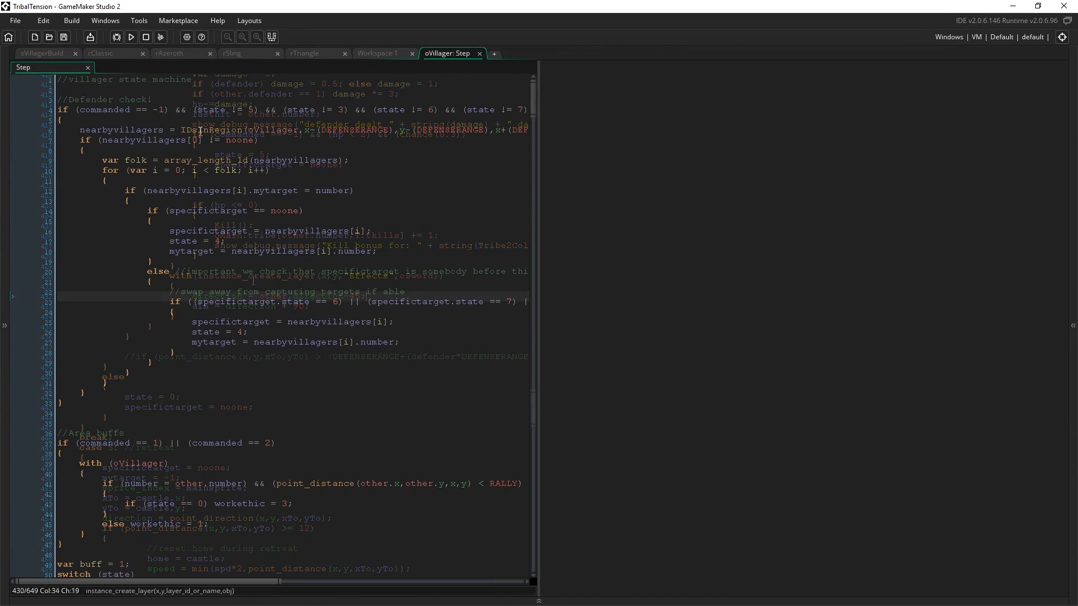
middle_click(206, 130)
left_click_drag(143, 72, 624, 84)
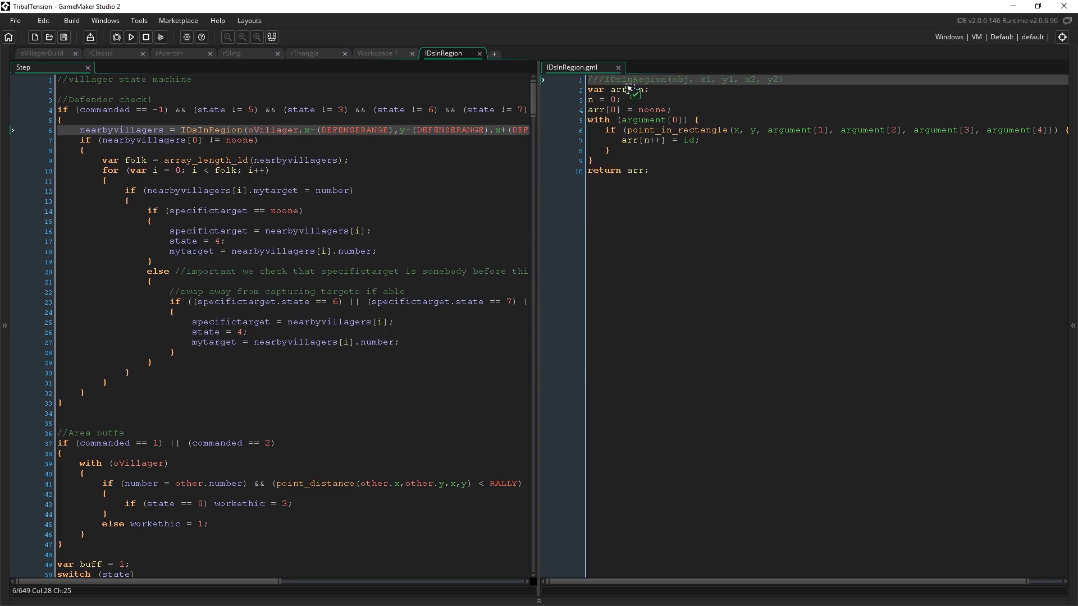
left_click(620, 176)
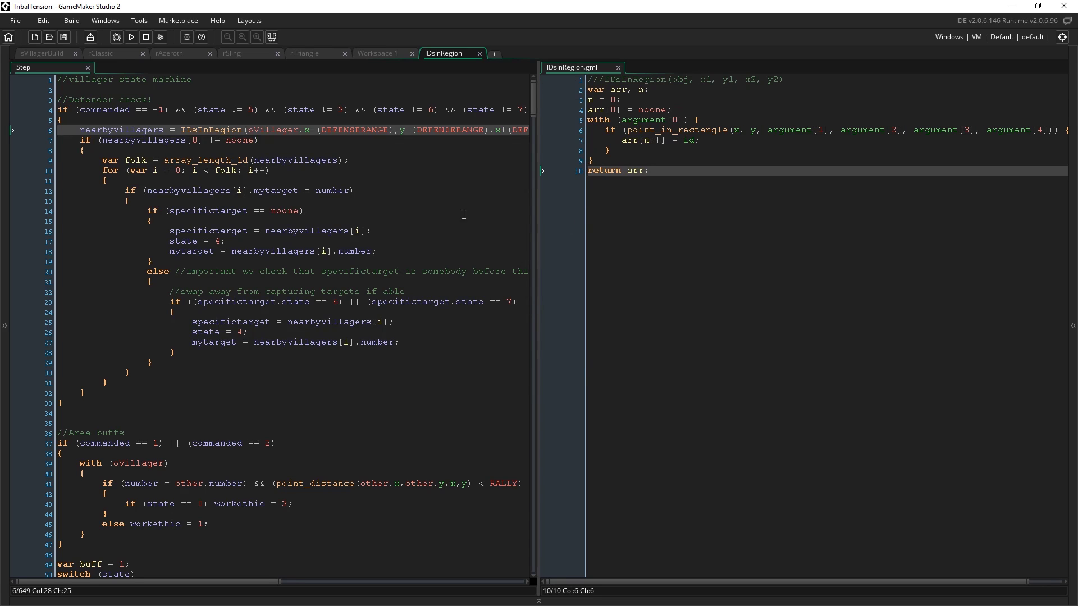
Step: Return to the Step code at hp-=damage, then widen the oMain Alarm 0 code window
left_click(428, 219)
scroll(428, 220, "down", 4)
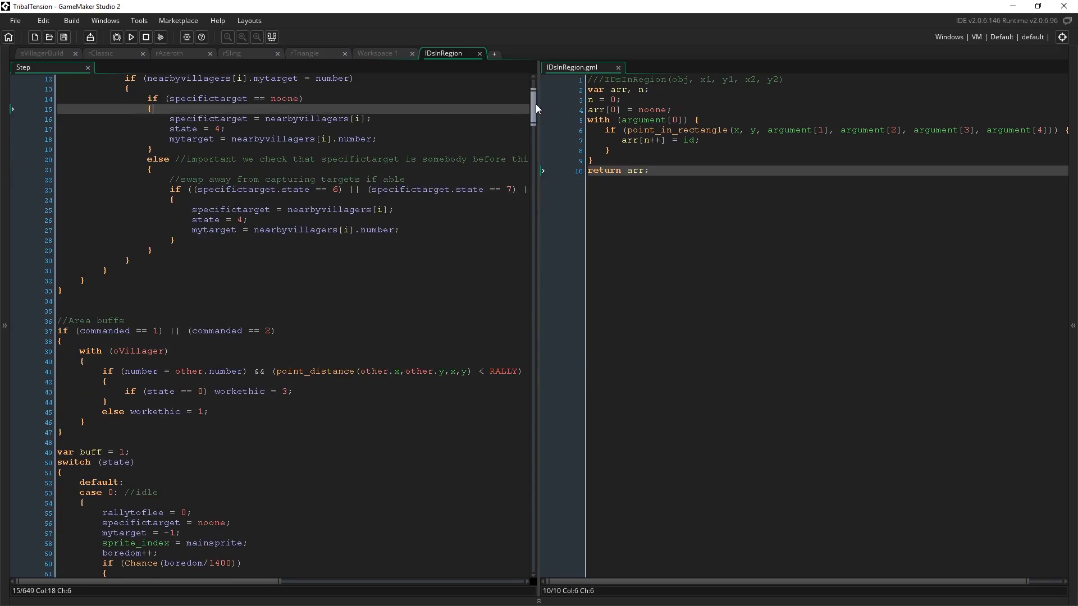
left_click_drag(534, 103, 535, 339)
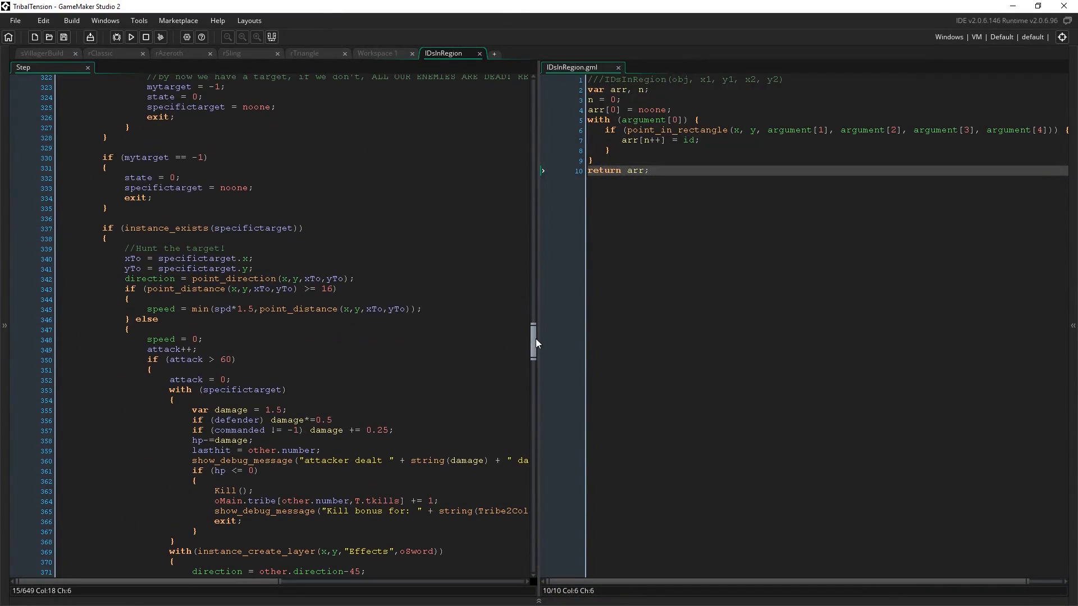
right_click(485, 360)
left_click(374, 437)
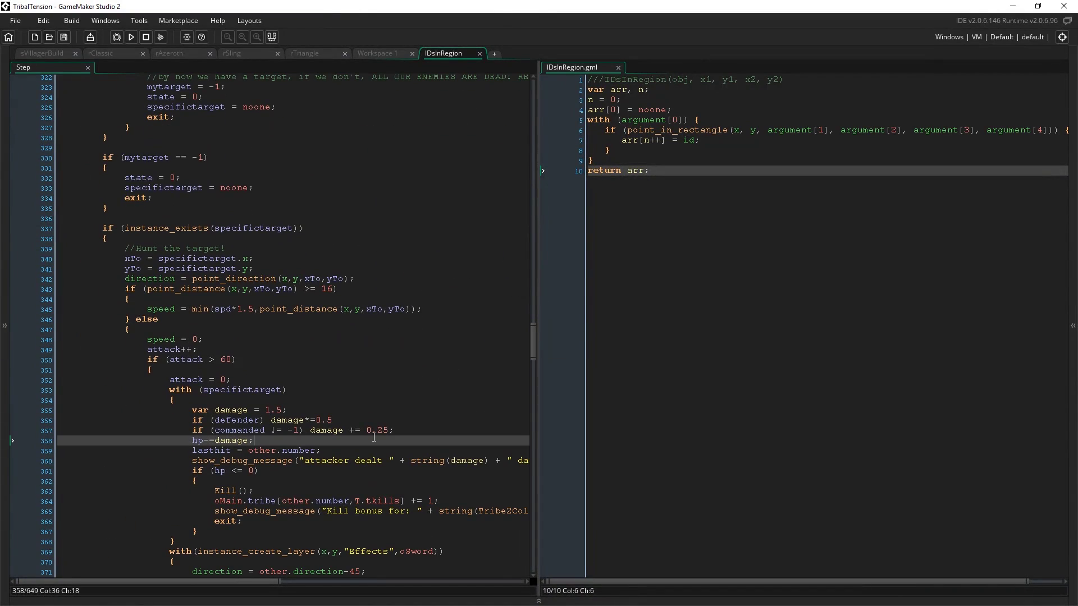
scroll(373, 436, "down", 10)
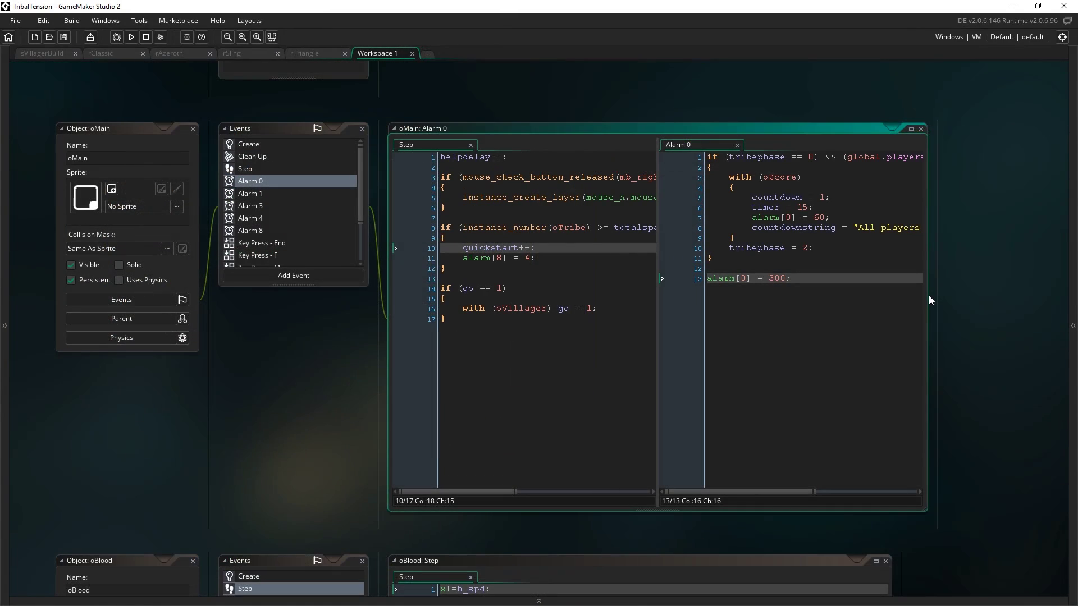
left_click_drag(930, 301, 1045, 299)
Step: Widen the oMain code window and add the comma in oTribe's Alarm 0 tribe[other.number,T.creator]
middle_click_drag(287, 392, 168, 392)
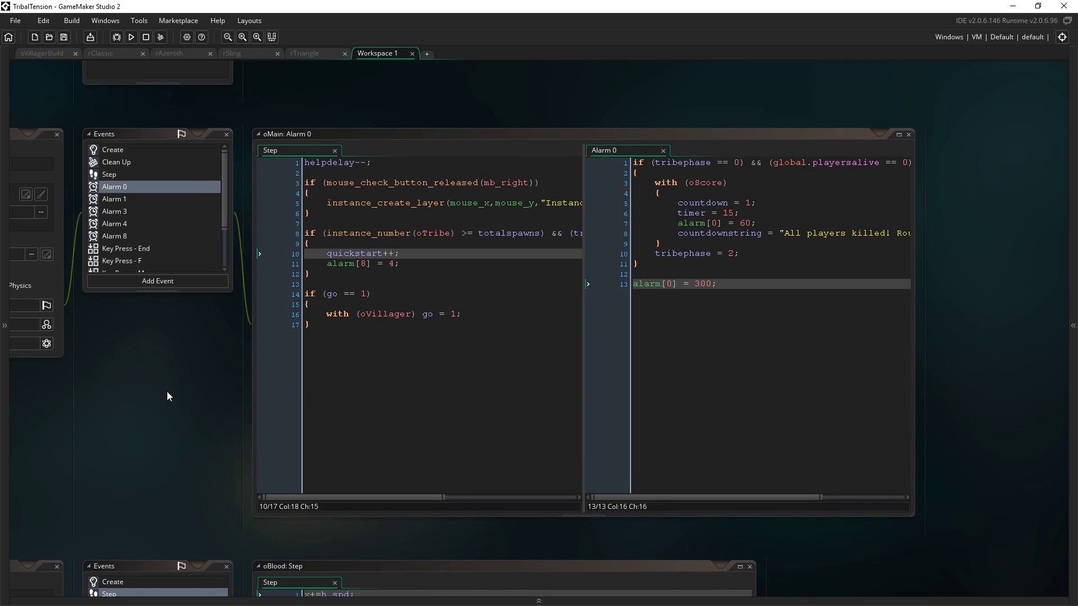
left_click_drag(915, 310, 1040, 301)
type(",")
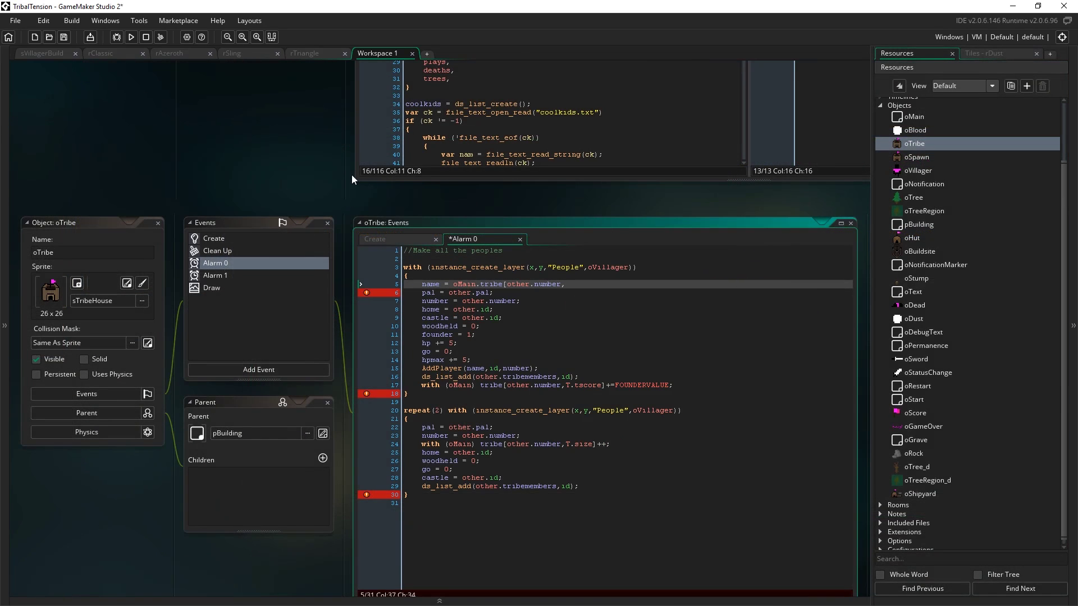
middle_click_drag(354, 179, 312, 220)
left_click(594, 334)
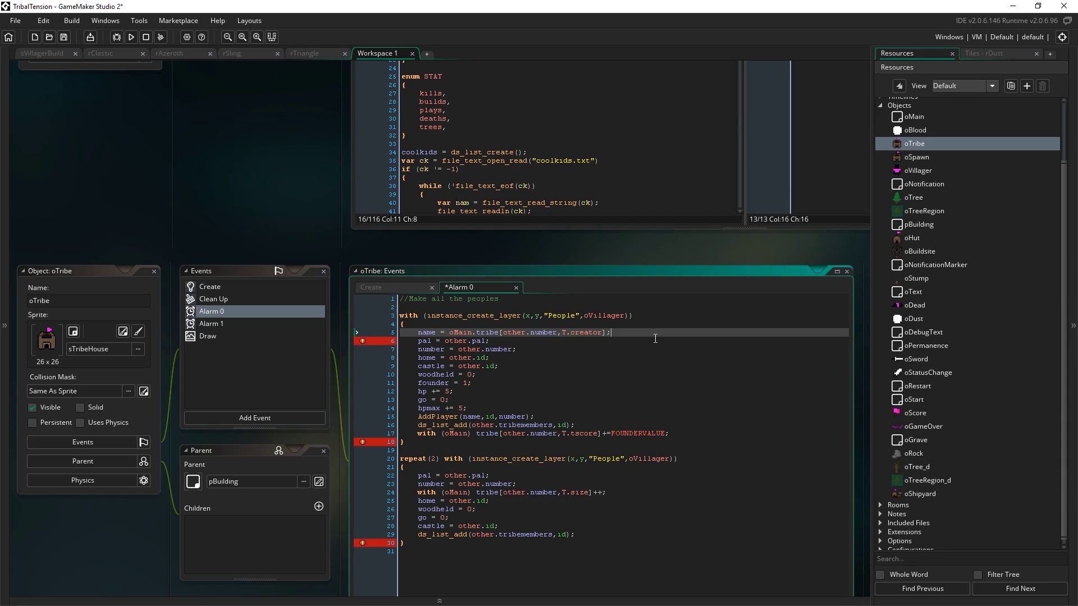
left_click(610, 434)
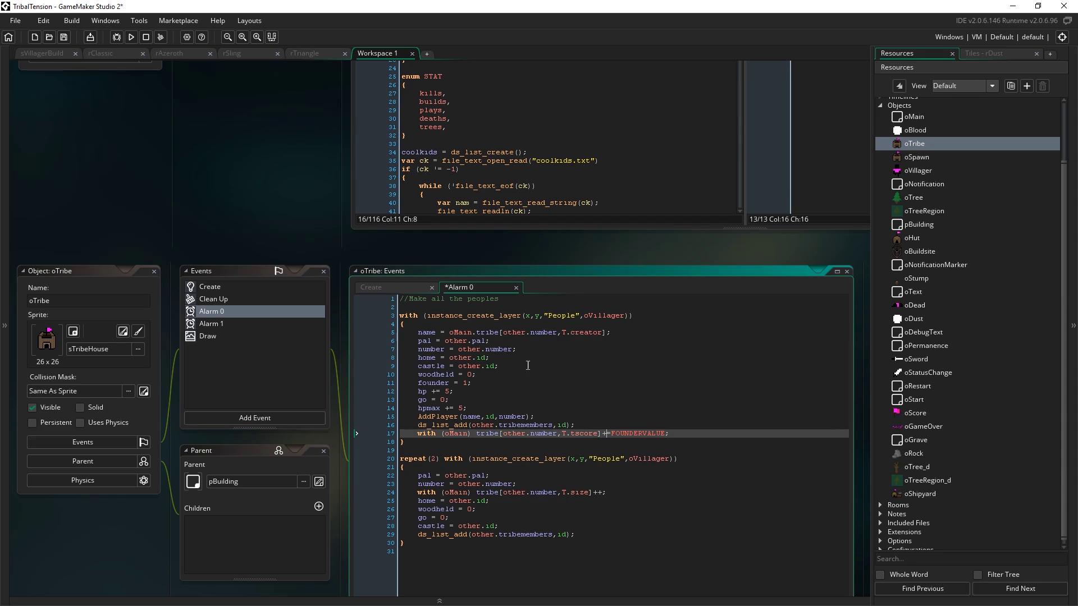
middle_click_drag(256, 215, 238, 82)
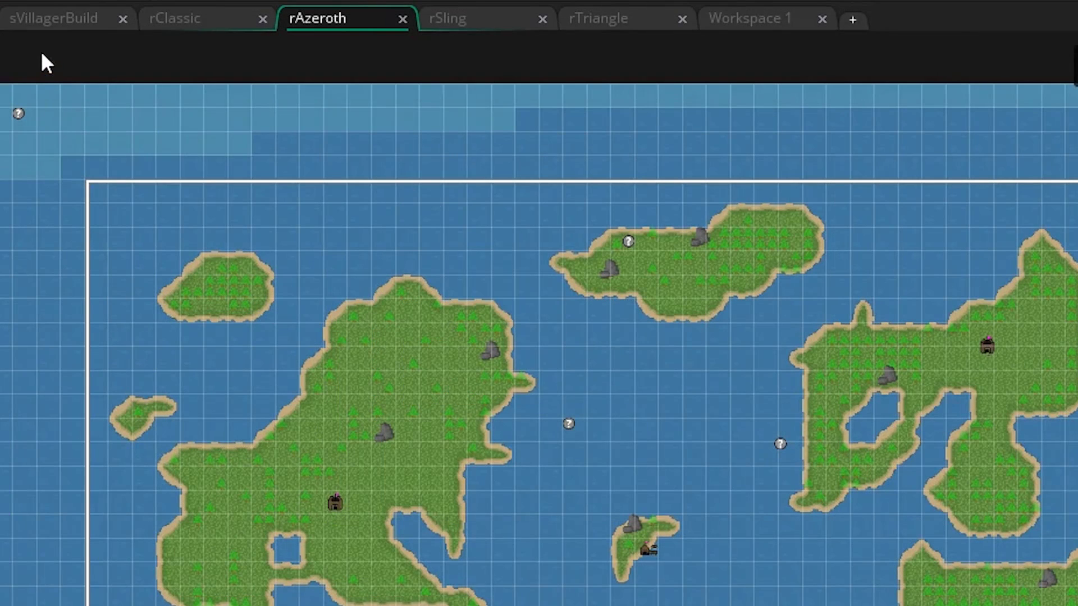
Step: Cycle through the sVillagerBuild, rClassic, rAzeroth and rSling tabs, then return to Workspace 1
left_click(43, 25)
left_click(235, 25)
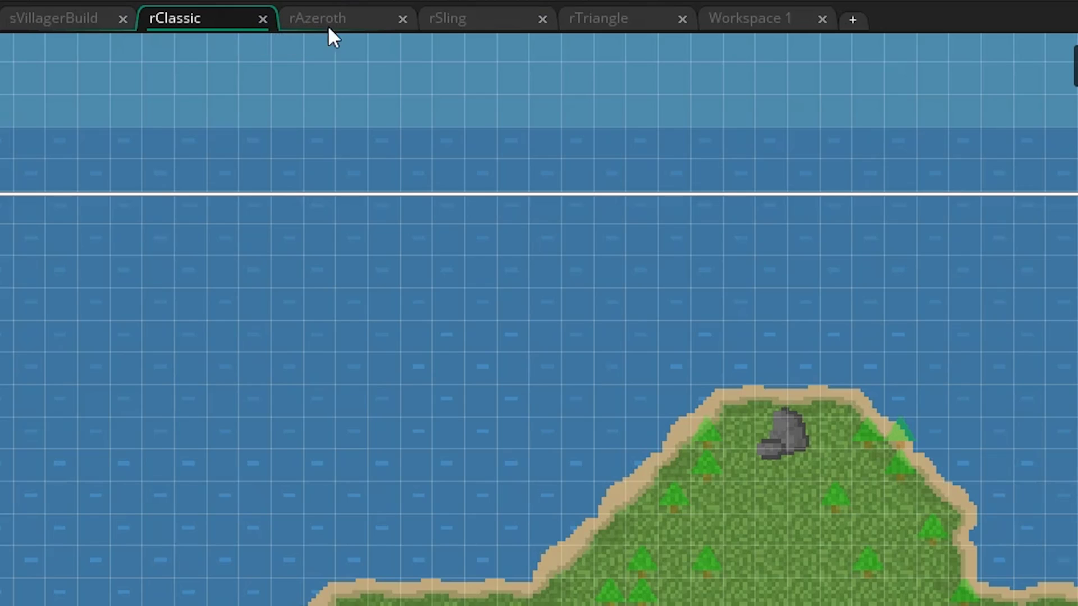
left_click(359, 25)
left_click(472, 24)
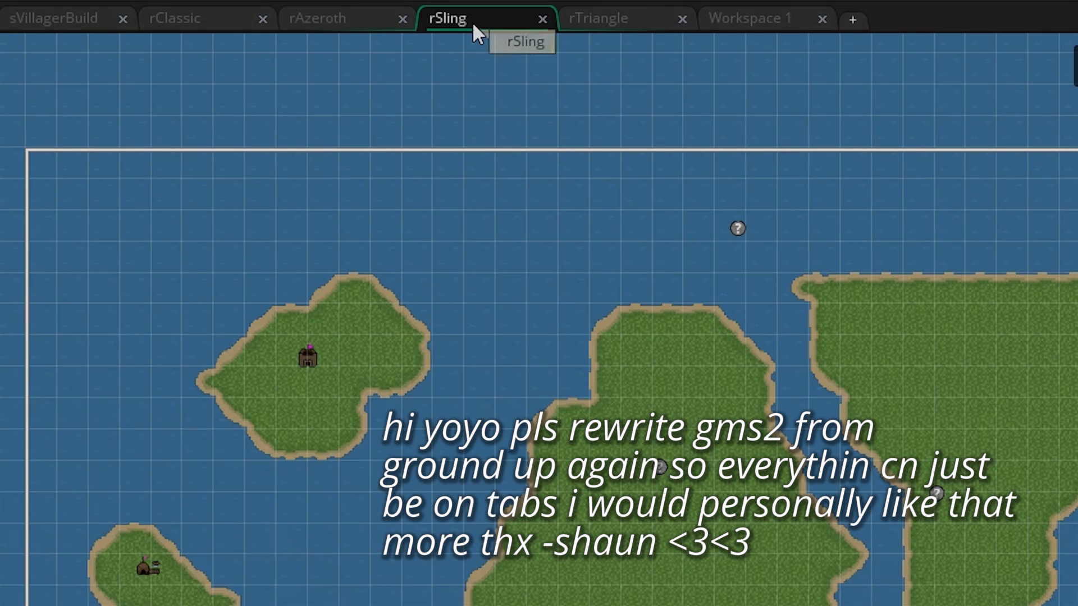
left_click(730, 21)
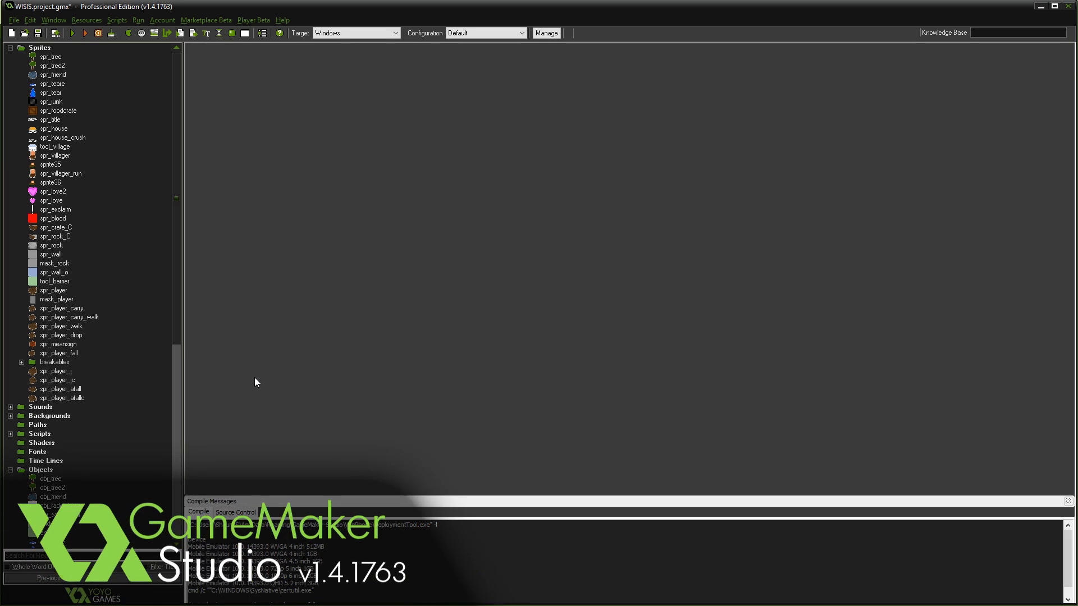
Step: Open spr_player_walk's properties and sprite editor, then look through the image and animation menus
double_click(59, 327)
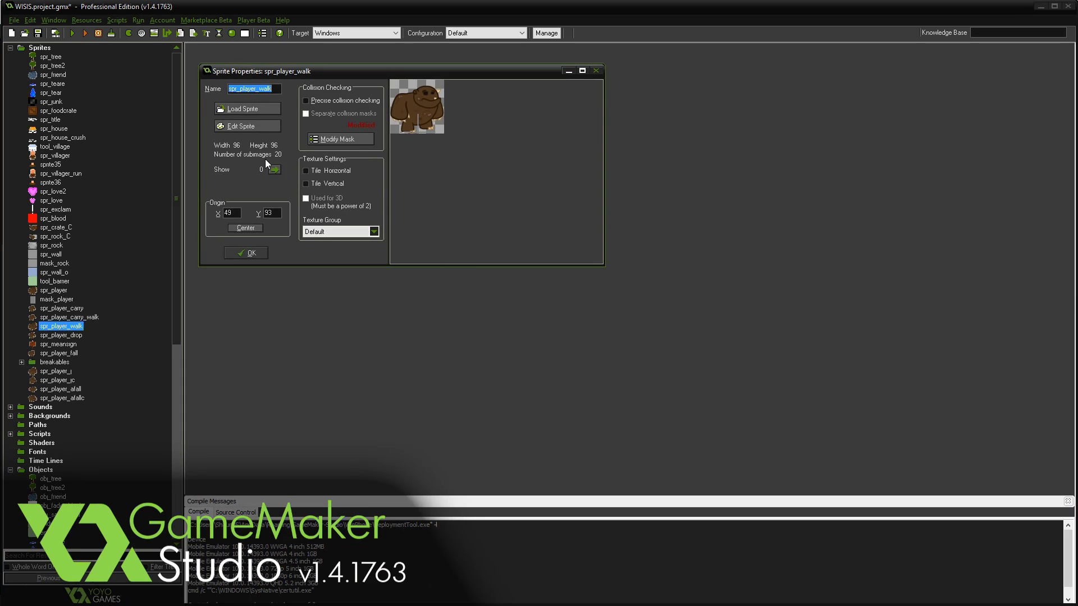
left_click(251, 129)
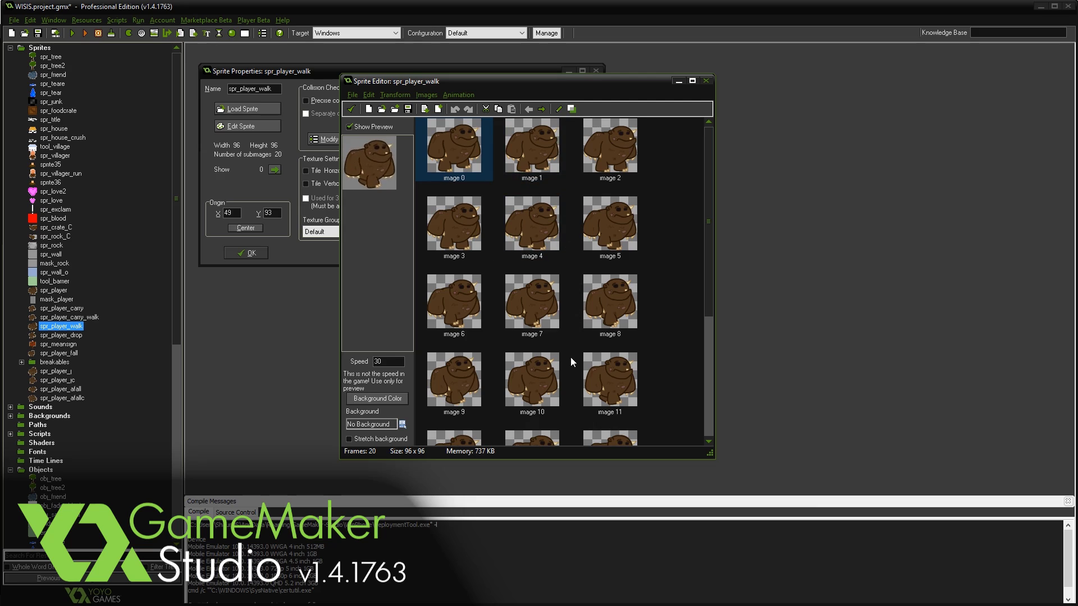
left_click(441, 96)
left_click(459, 94)
Step: Open frame 0 for pixel editing, zoom in, and step through the next walk frames
double_click(445, 153)
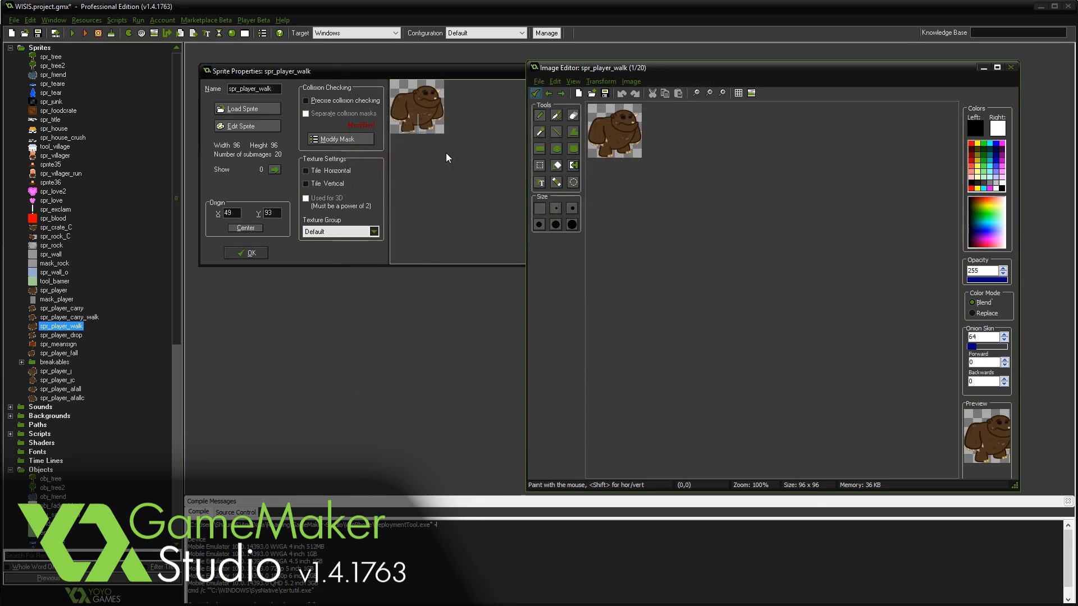
scroll(602, 127, "up", 3)
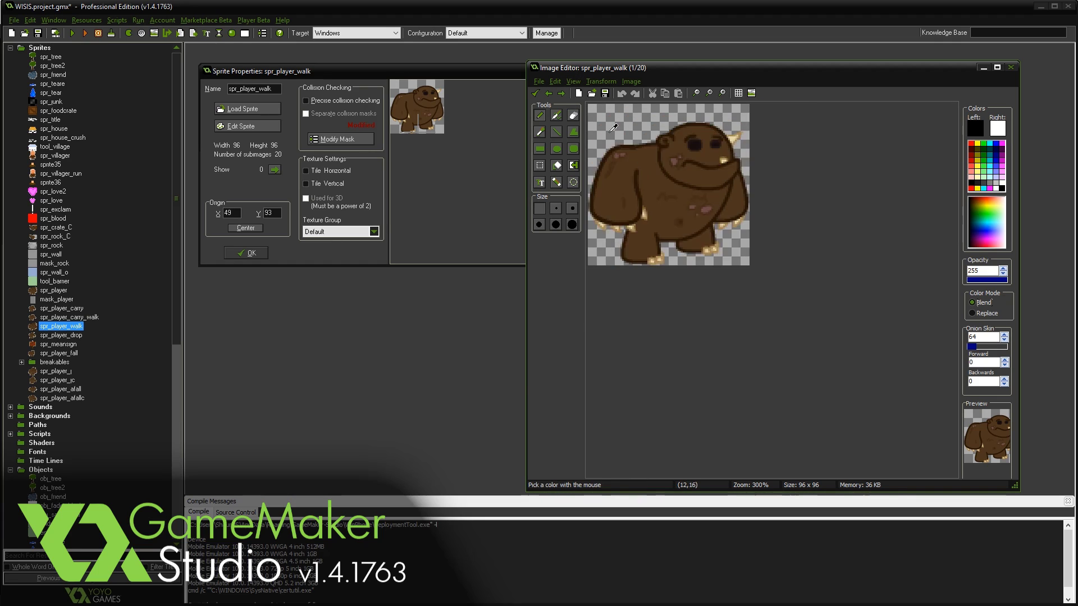
left_click(559, 94)
left_click(559, 94)
left_click(558, 93)
left_click(559, 94)
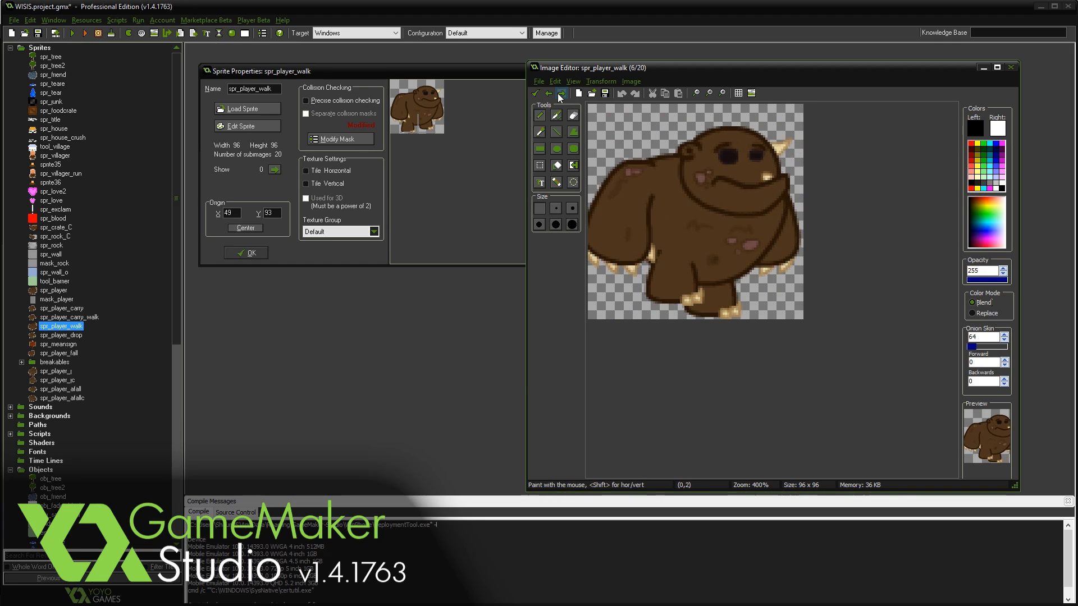
left_click(558, 94)
left_click(559, 94)
Step: Enlarge the sprite editor and show the walk sprite in side-by-side panes
left_click(538, 92)
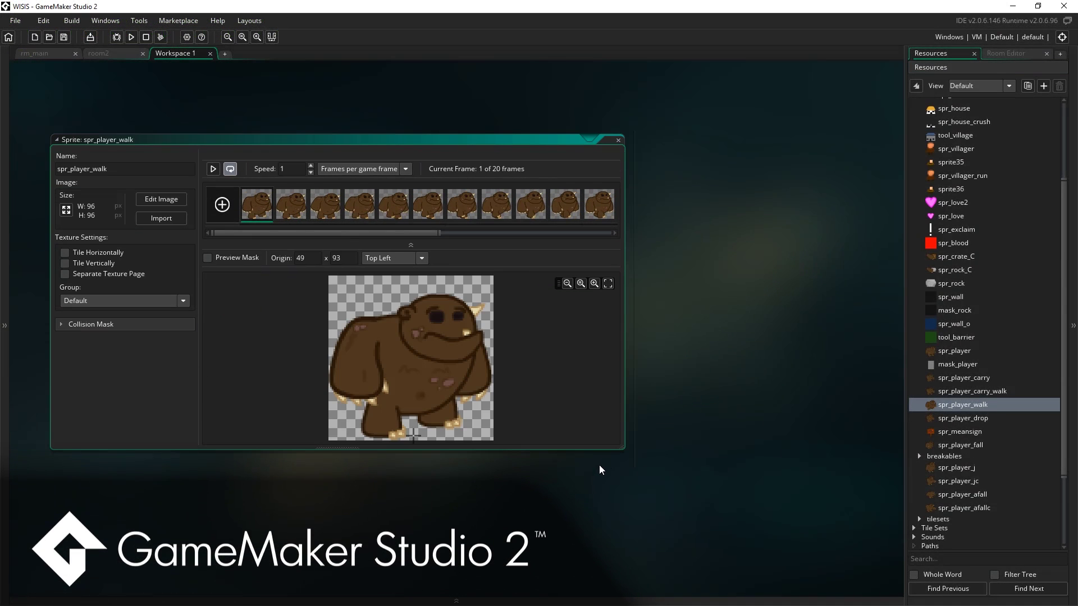
left_click_drag(623, 451, 656, 493)
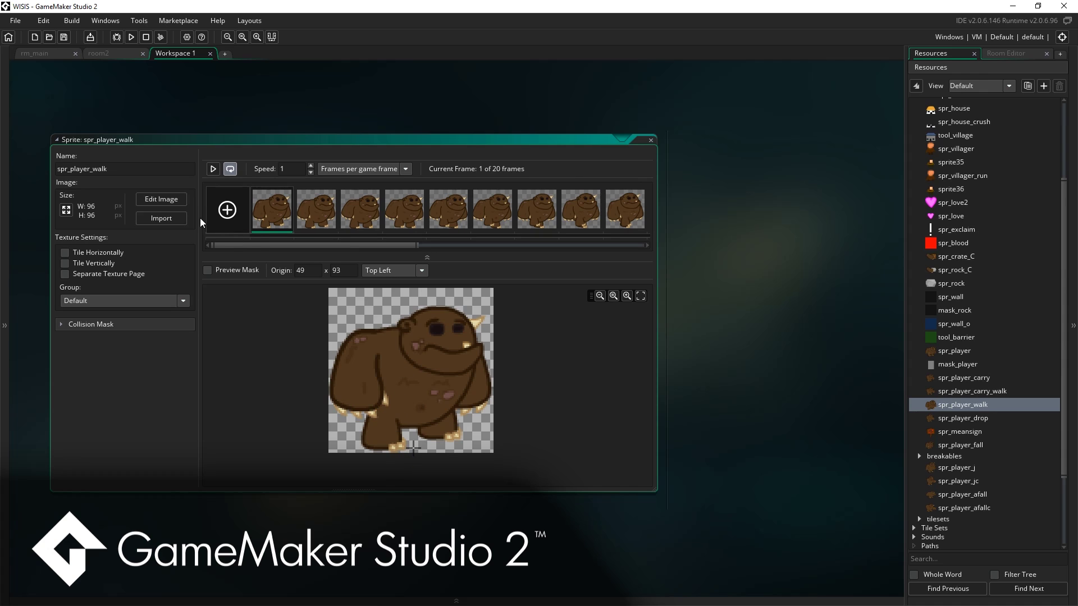
left_click(150, 201)
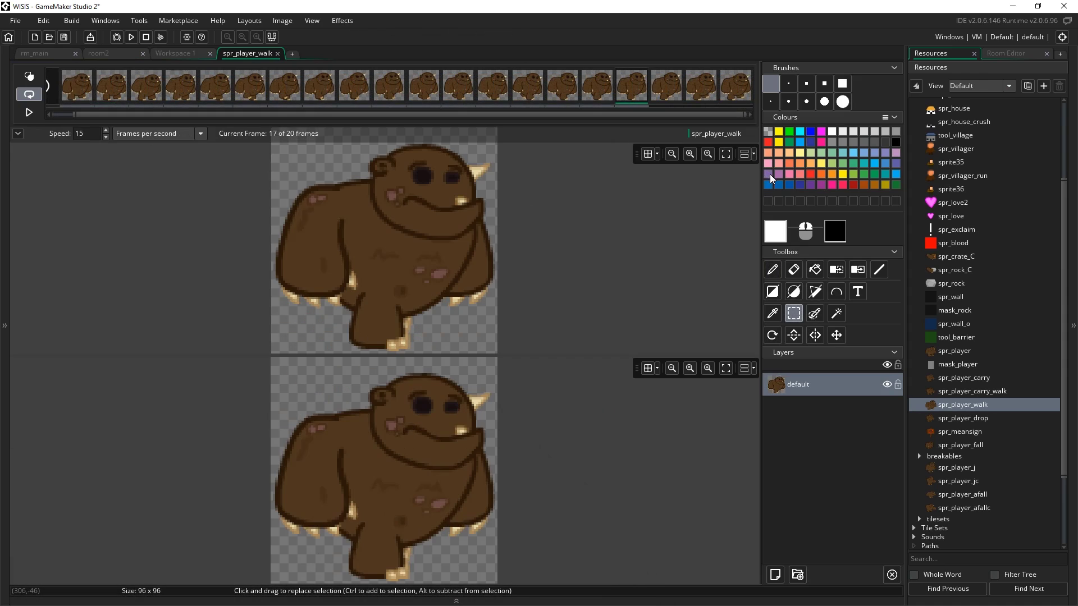
middle_click_drag(512, 261, 519, 276)
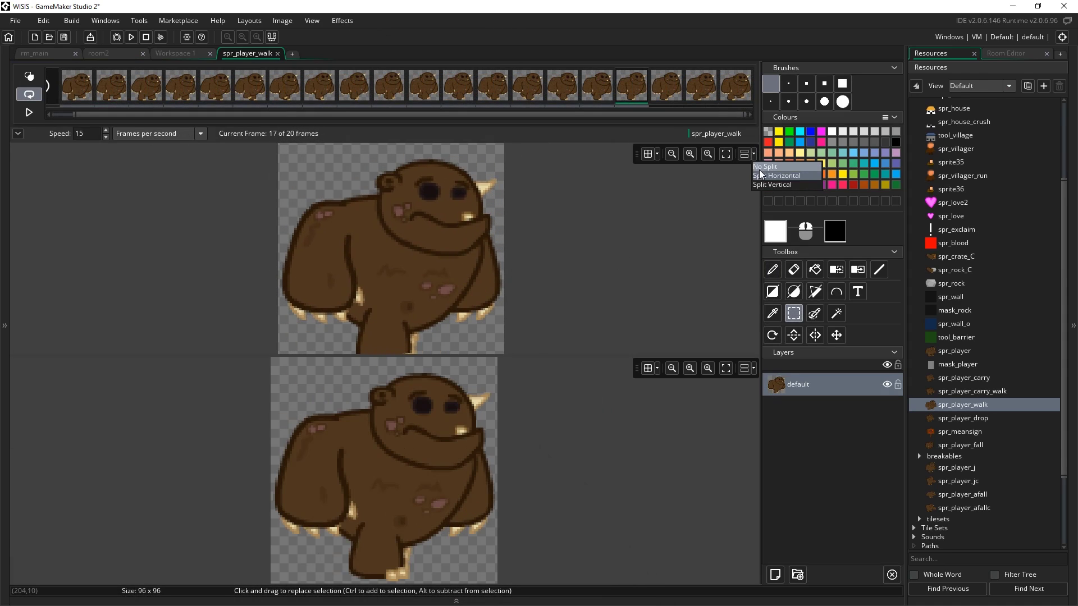
left_click(760, 175)
Step: Erase and reshape the red flame paint beside the sword blade
scroll(574, 324, "down", 5)
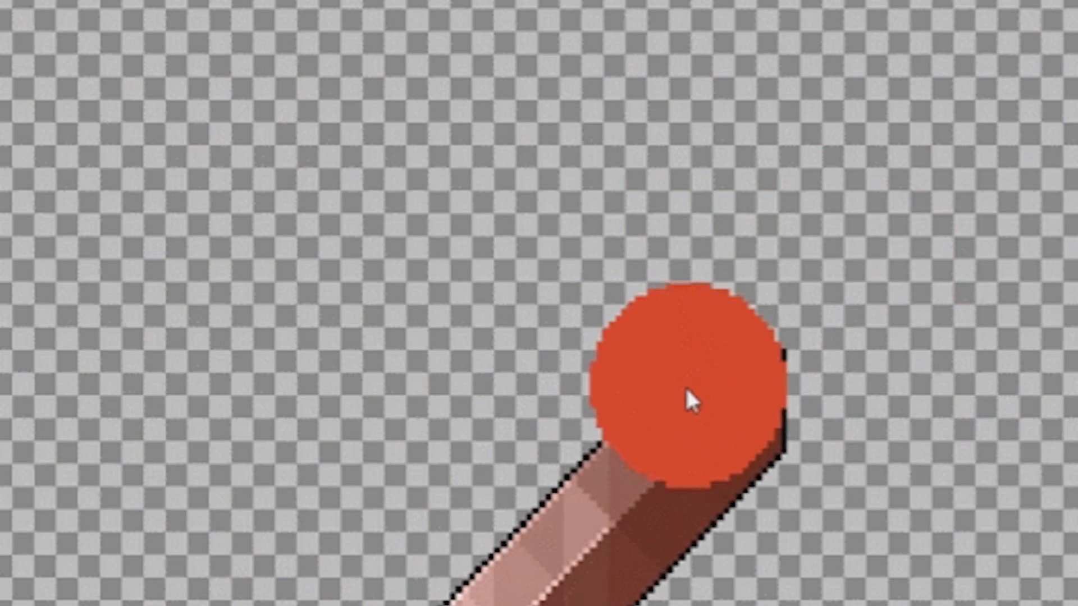
mouse_move(693, 400)
left_mouse_down()
mouse_move(703, 447)
mouse_move(709, 241)
mouse_move(682, 62)
mouse_move(674, 95)
left_mouse_up()
mouse_move(809, 444)
left_mouse_down()
mouse_move(898, 416)
mouse_move(883, 406)
mouse_move(876, 224)
mouse_move(797, 3)
left_mouse_up()
mouse_move(392, 505)
left_mouse_down()
mouse_move(558, 549)
mouse_move(587, 361)
left_mouse_up()
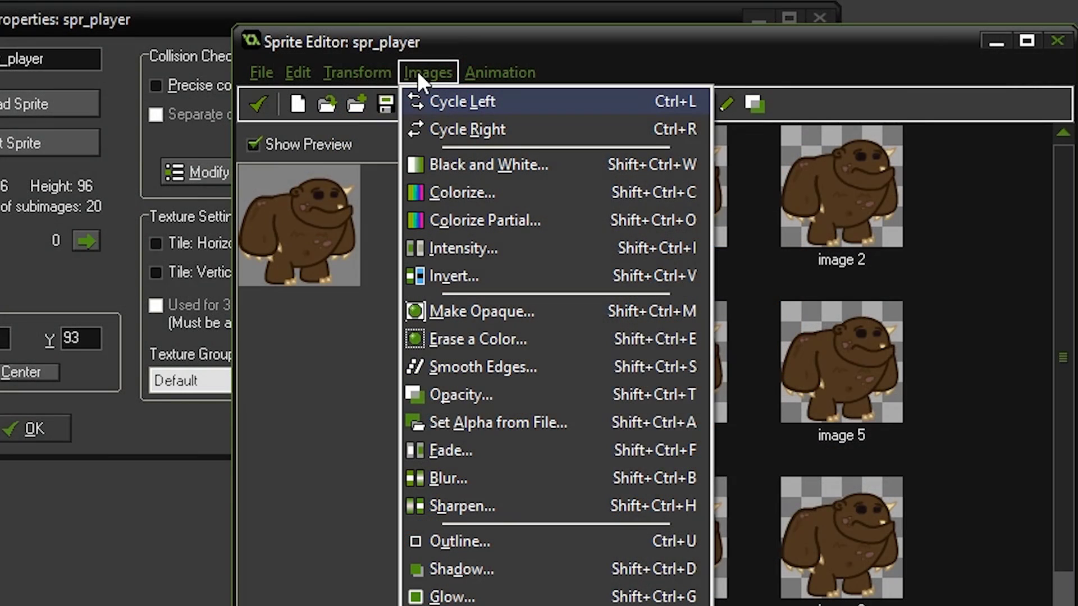
Step: Review the image effect and transform commands in the Images and Transform menus
mouse_move(475, 74)
mouse_move(366, 70)
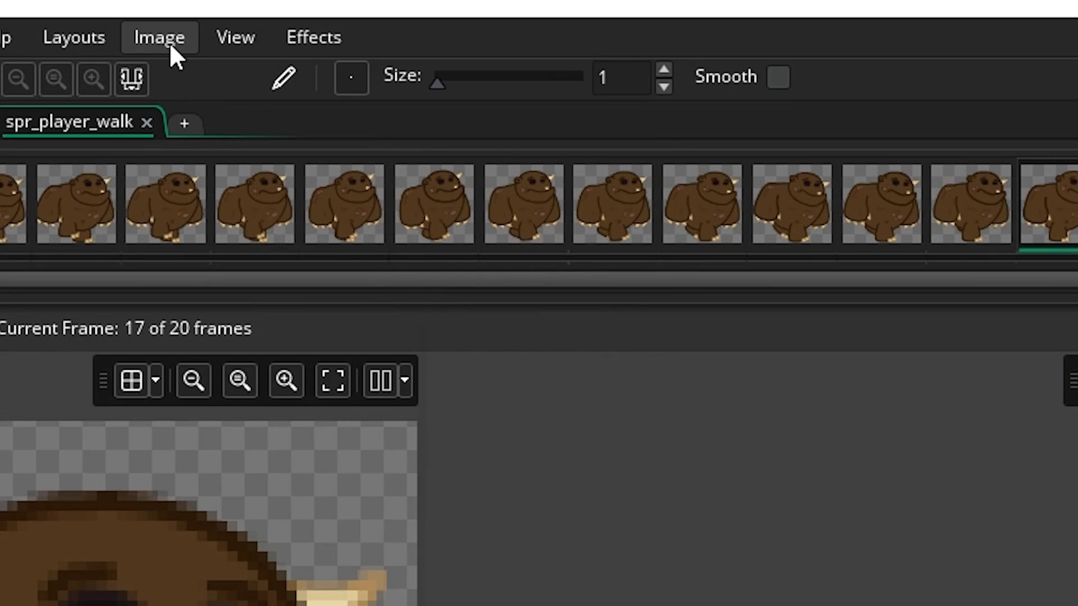
left_click(168, 42)
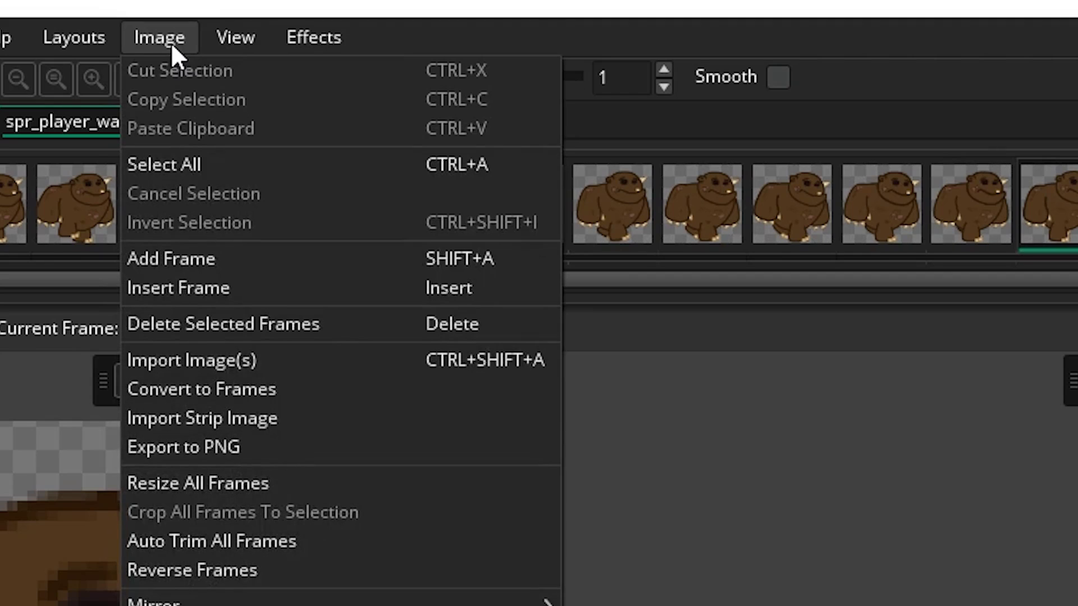
mouse_move(235, 42)
mouse_move(289, 36)
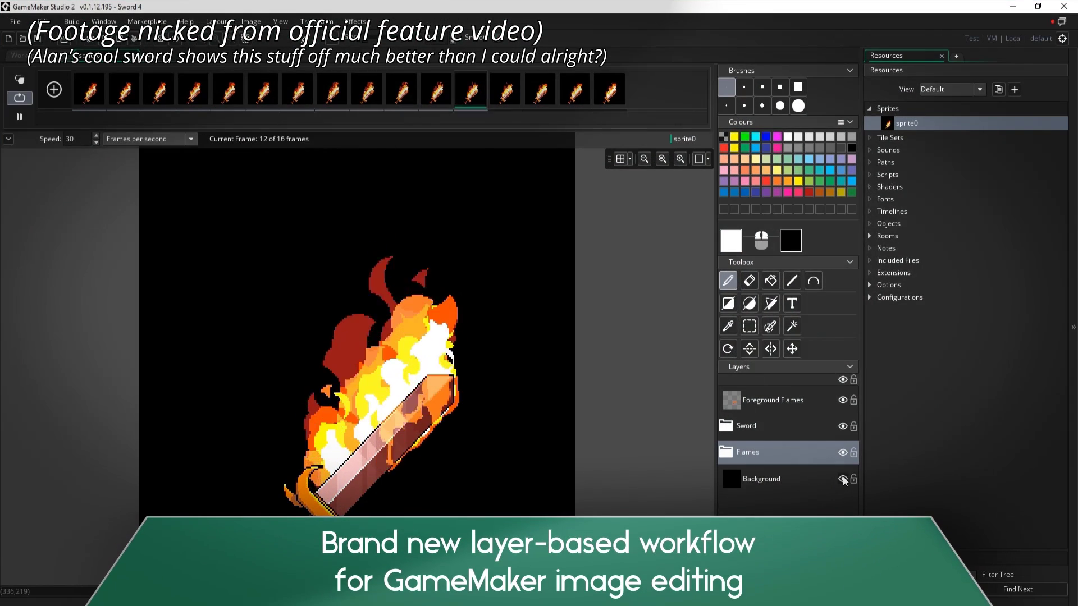
Step: Hide and reshow the Background layer, then move the Sword layer to the bottom of the stack
left_click(780, 425)
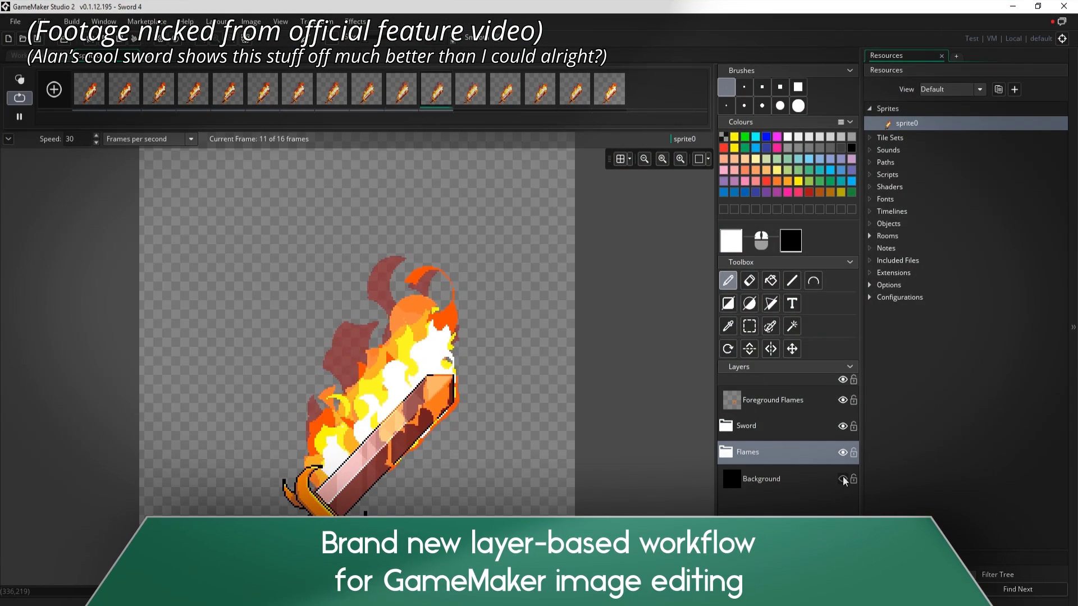
left_click(843, 478)
left_click_drag(760, 426, 765, 488)
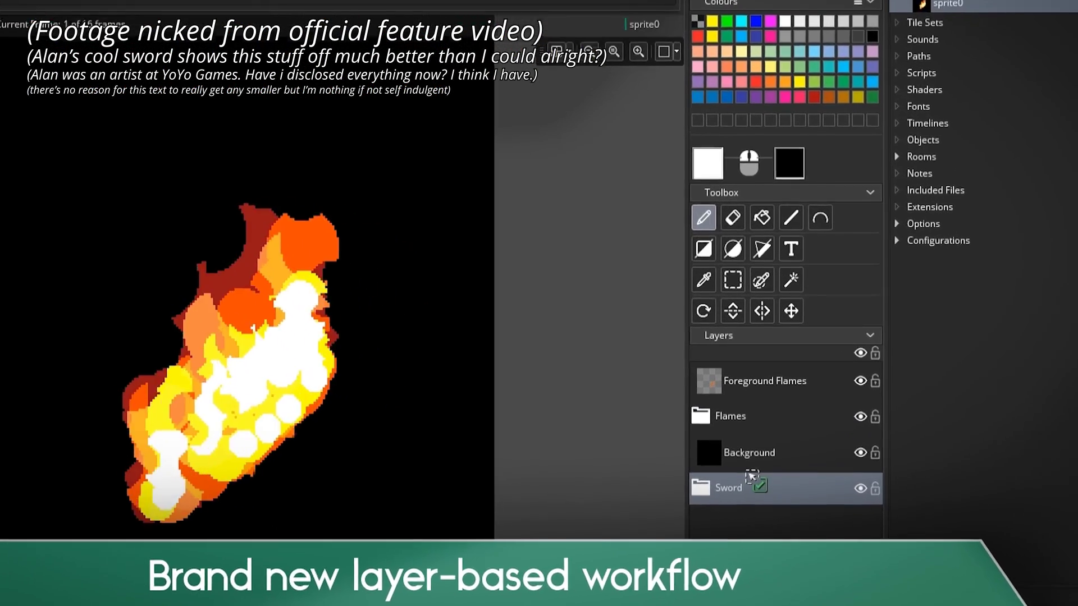
left_click_drag(755, 426, 724, 389)
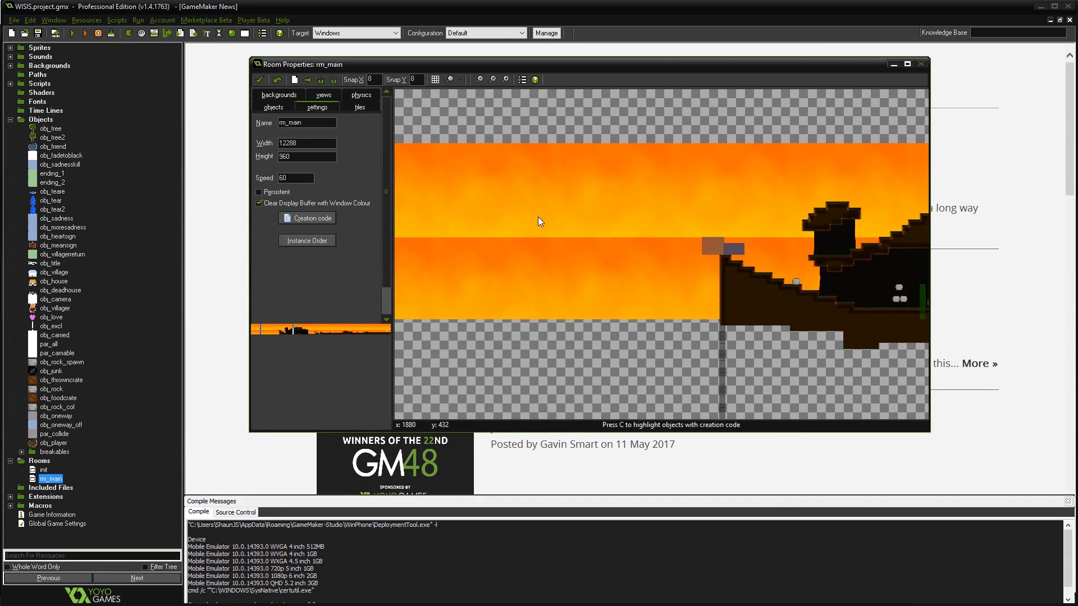
Step: Maximize the rm_main room editor and frame the title area and control instructions up close
scroll(538, 221, "right", 20)
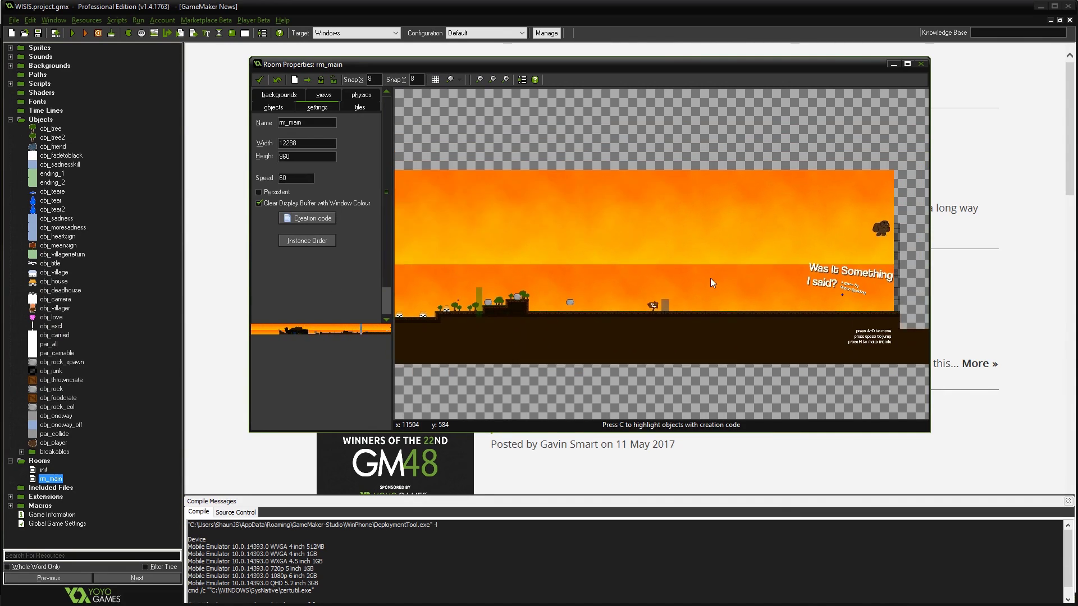
scroll(638, 241, "up", 4, "ctrl")
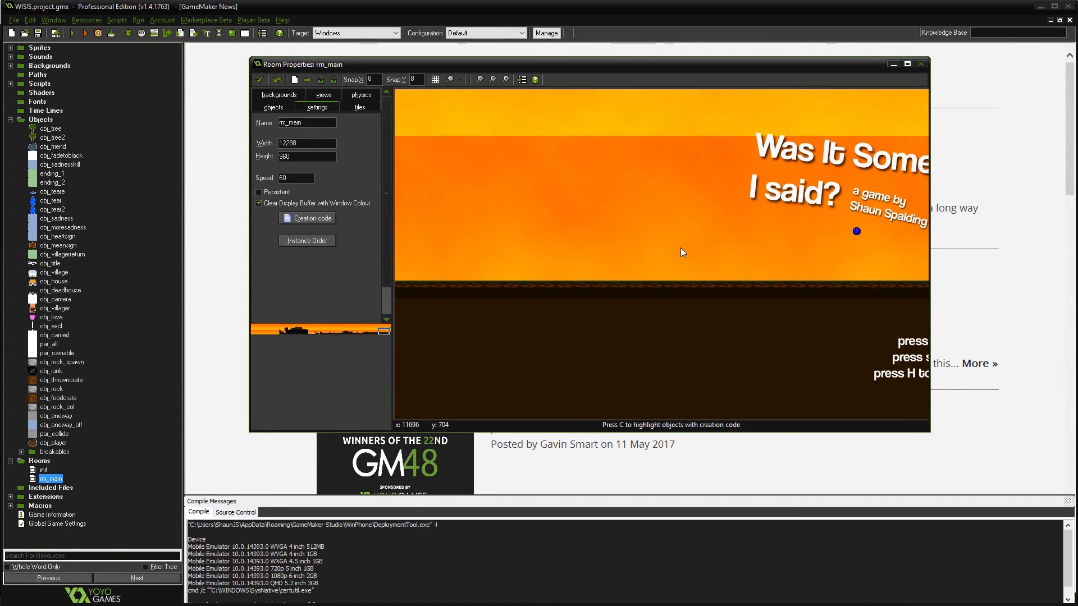
scroll(809, 198, "up", 2)
left_click(907, 63)
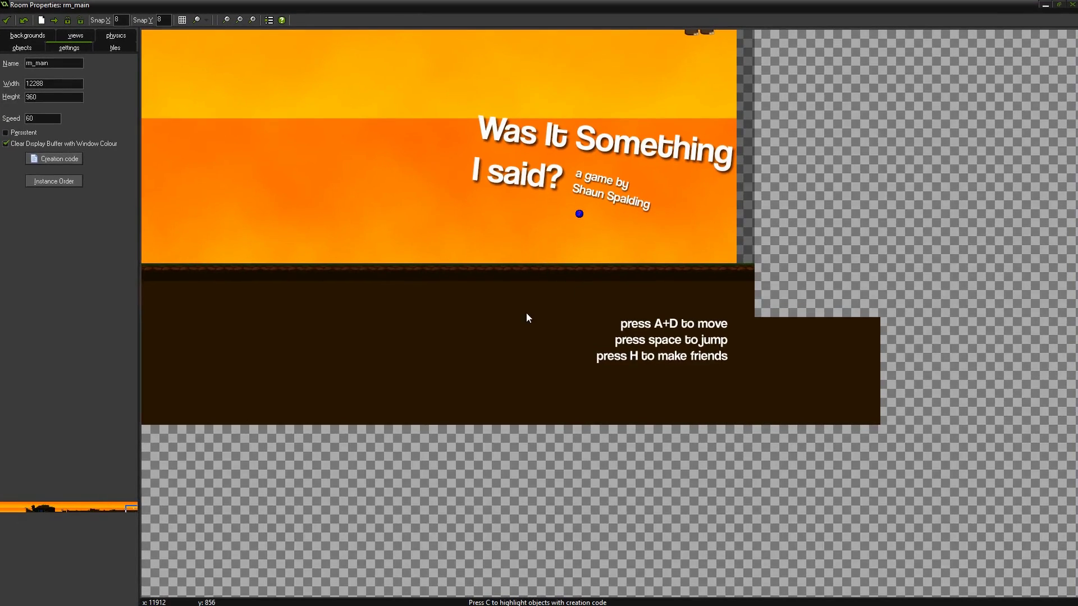
middle_click_drag(526, 312, 809, 418)
scroll(810, 416, "up", 2, "ctrl")
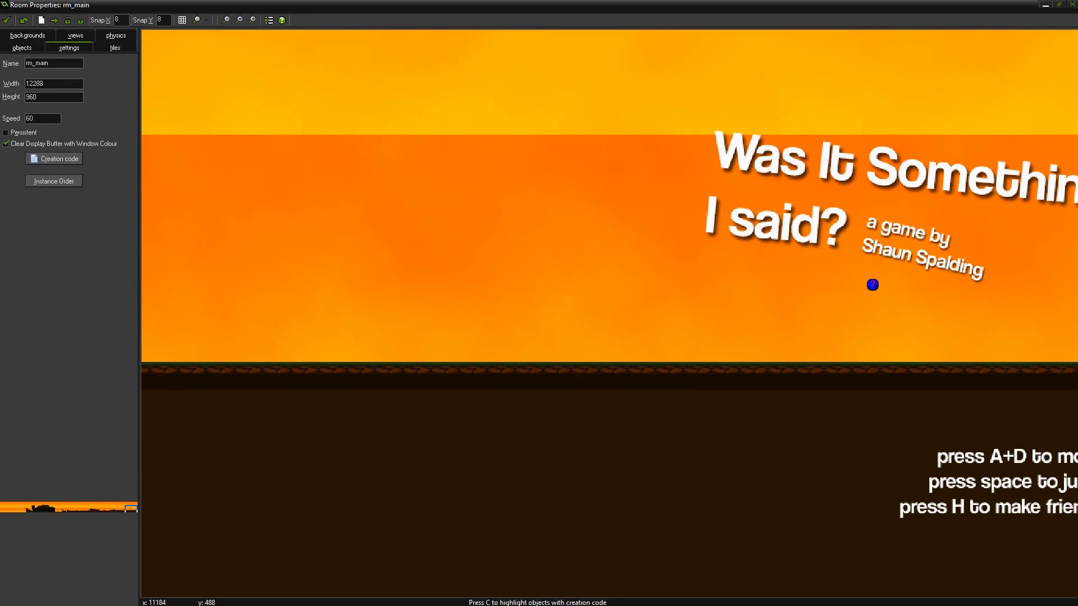
left_click(66, 407)
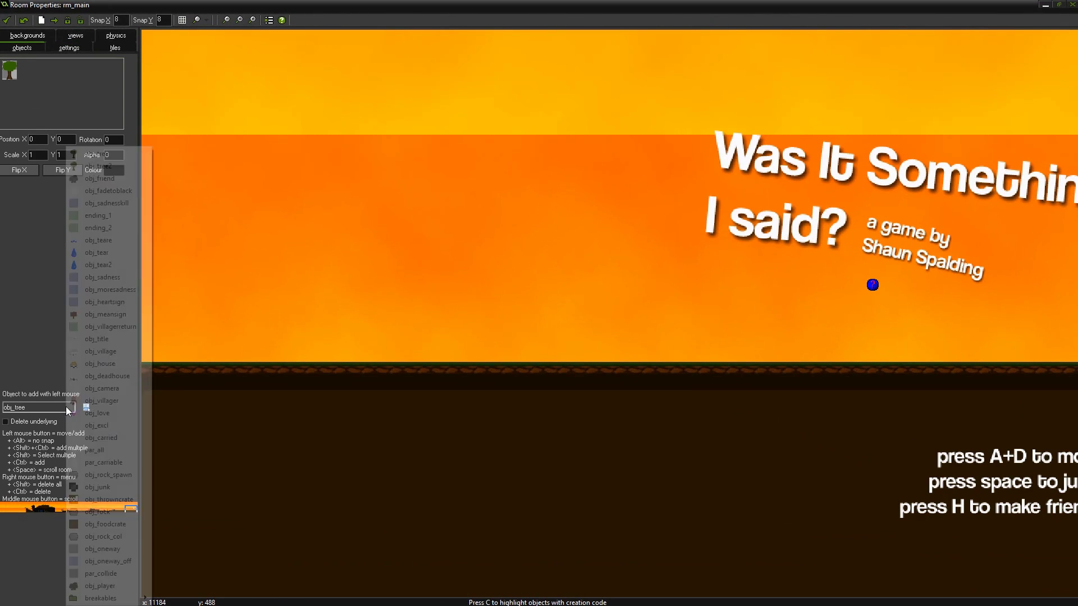
left_click(96, 157)
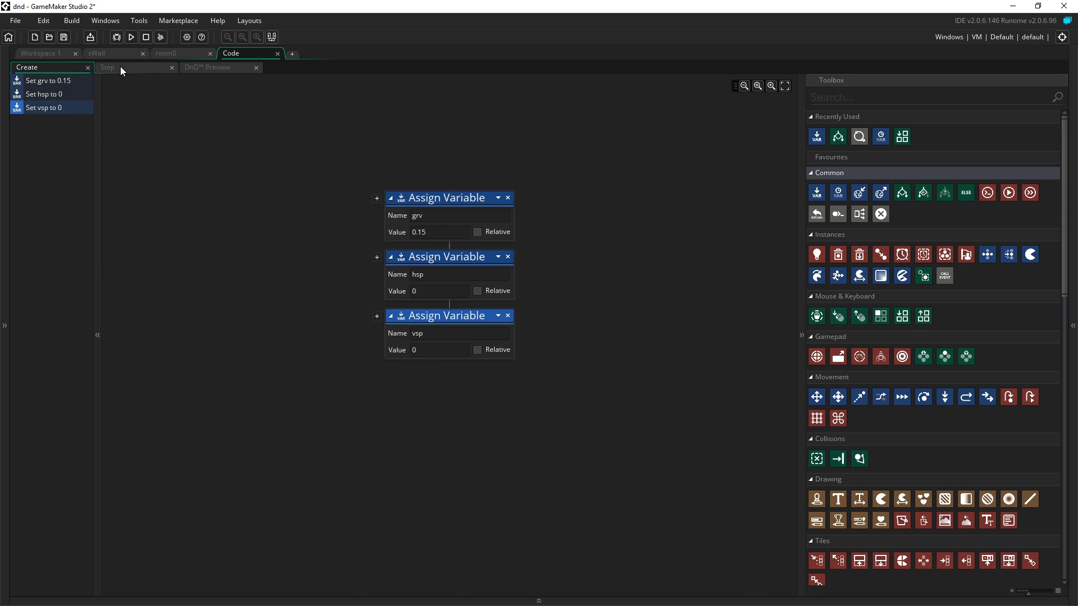
Step: Switch to the Step event and scroll through its movement, jump and wall-collision blocks
left_click(120, 67)
scroll(571, 498, "down", 8)
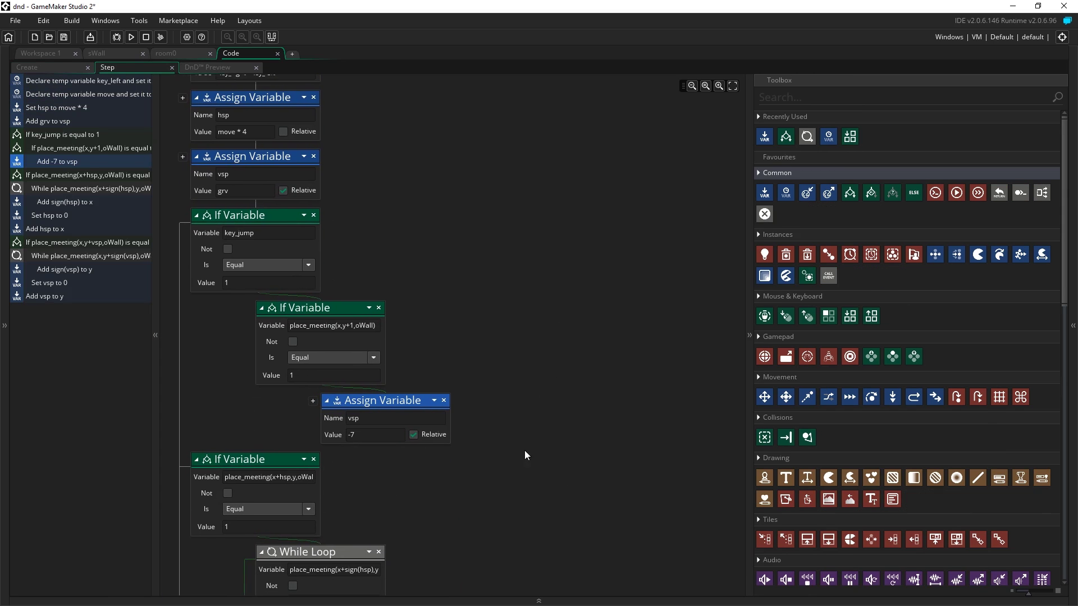
scroll(567, 287, "down", 5)
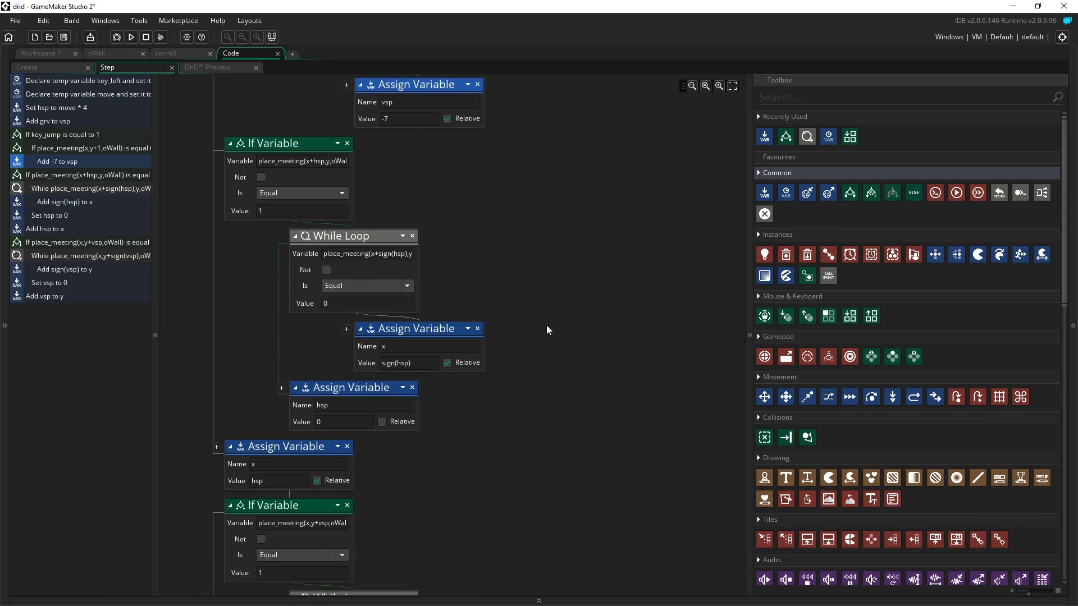
middle_click_drag(587, 434, 576, 211)
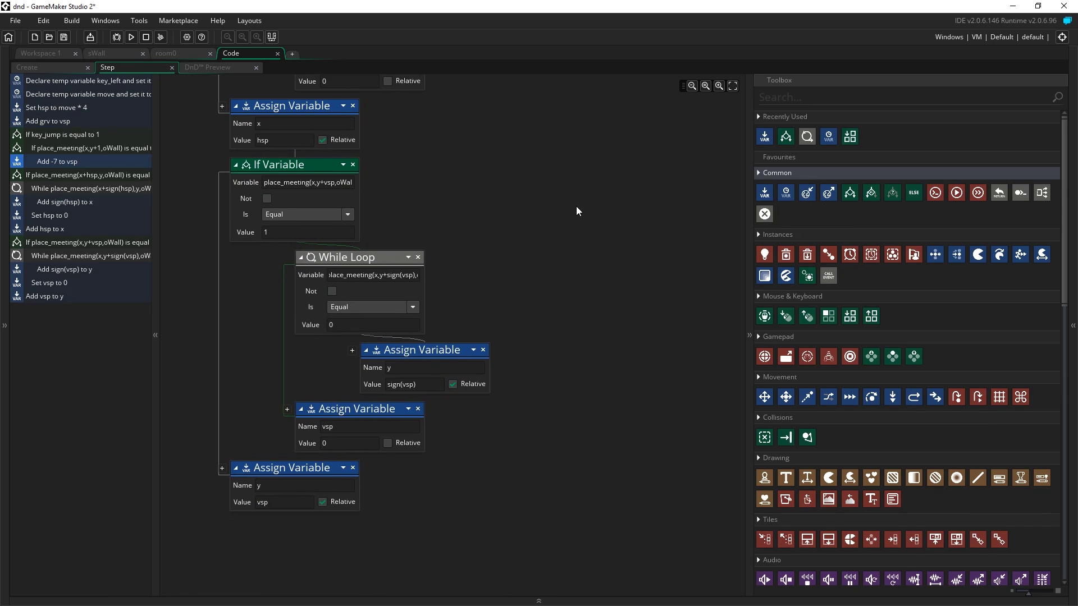
scroll(542, 193, "up", 10)
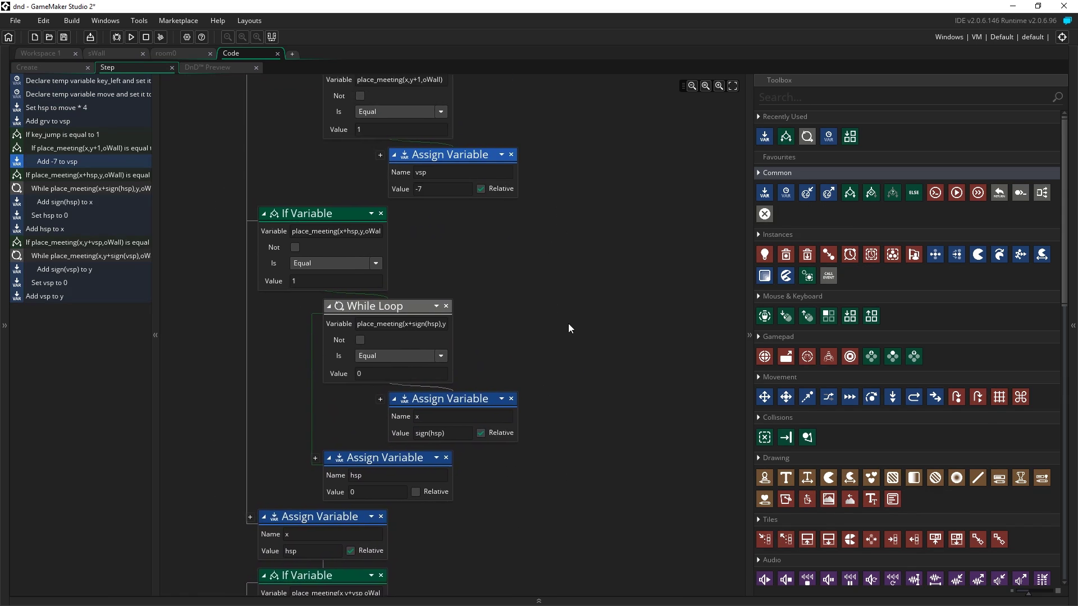
Step: Close the code tab and open a live GML preview beside oPlayer's Step blocks
key("ctrl+w")
middle_click_drag(689, 372, 618, 237)
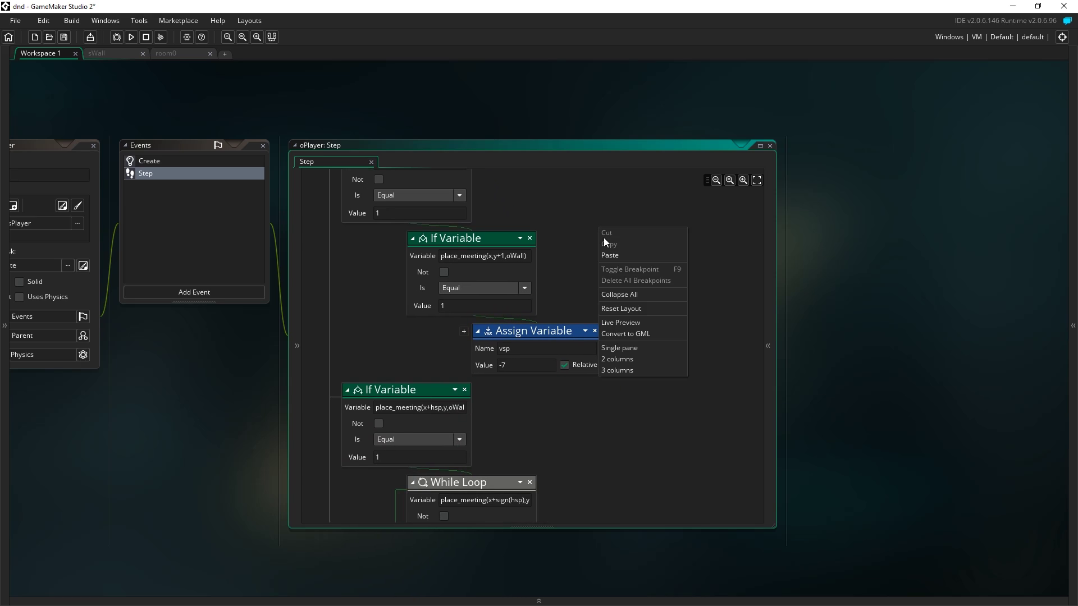
left_click(621, 323)
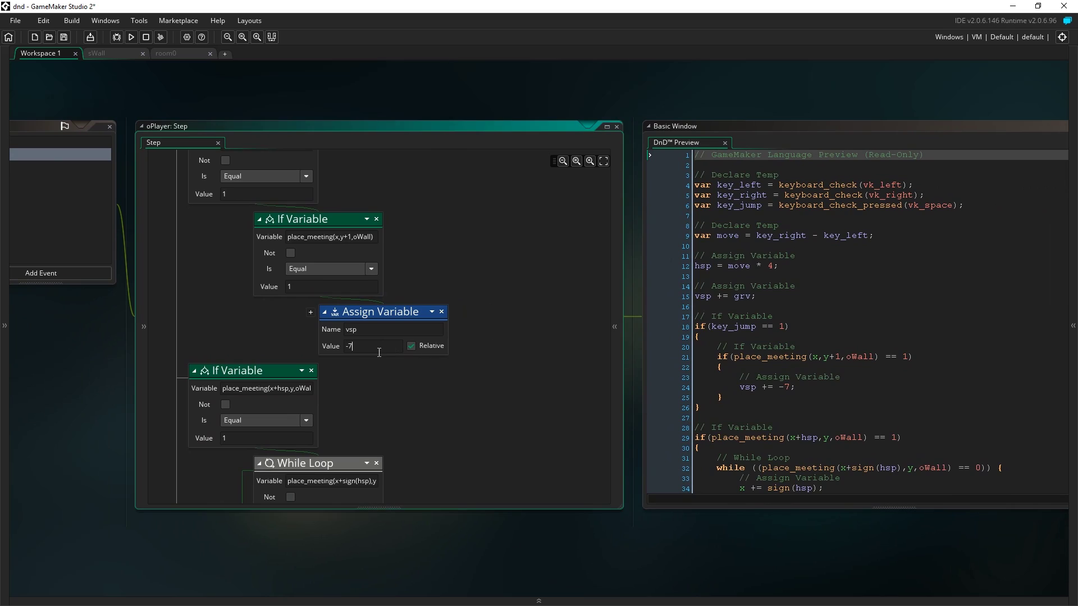
Step: Edit the jump's vsp value (typing -10) and scroll through the updated GML preview
left_click(349, 353)
type("-10")
scroll(559, 296, "up", 3)
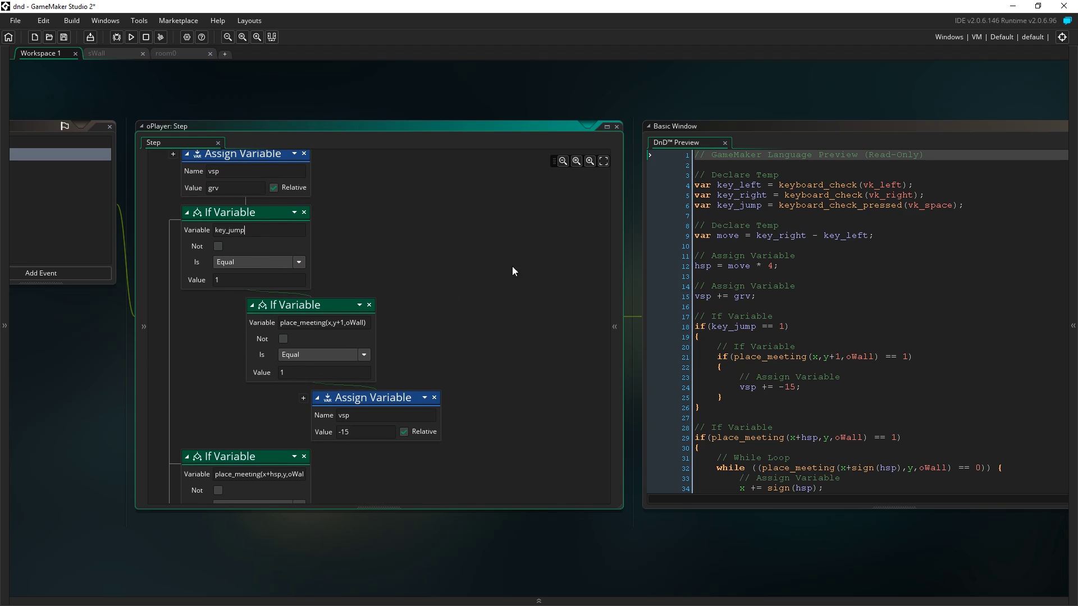
left_click(771, 265)
scroll(737, 400, "down", 4)
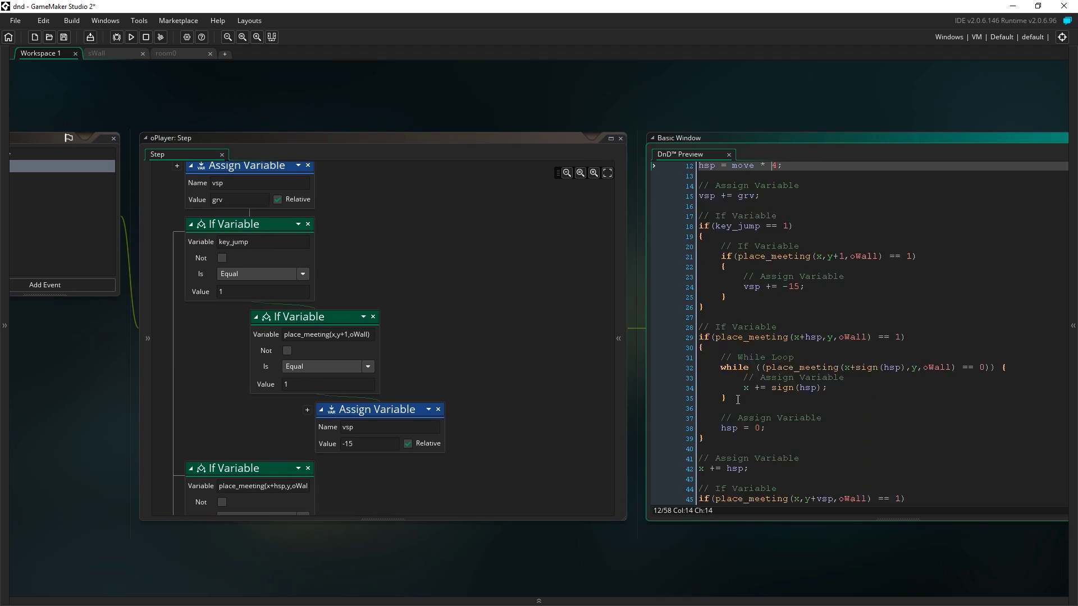
scroll(738, 399, "down", 5)
scroll(426, 384, "down", 8)
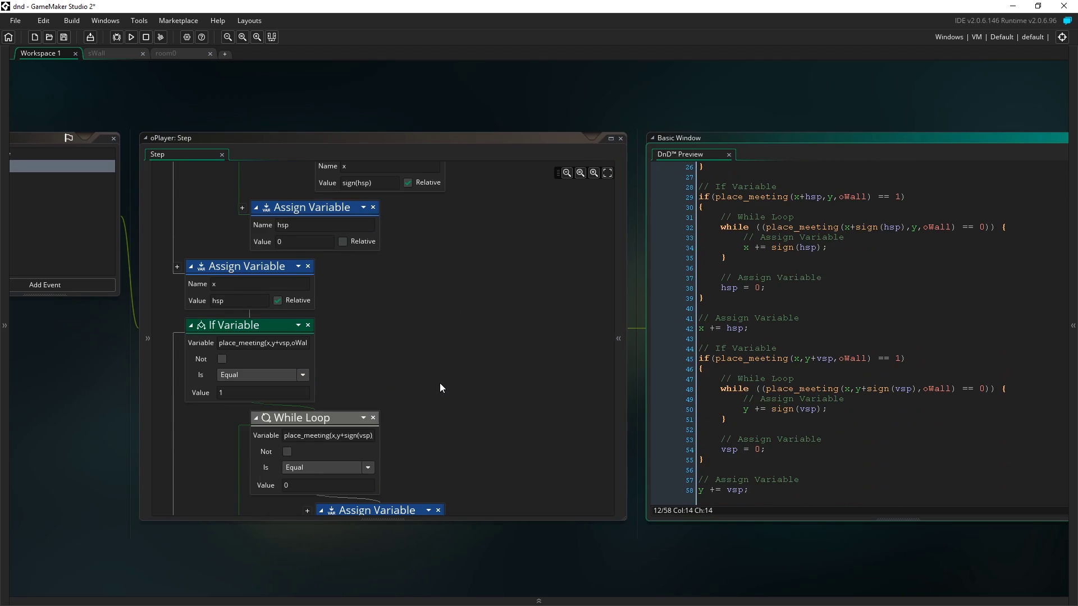
scroll(672, 400, "up", 8)
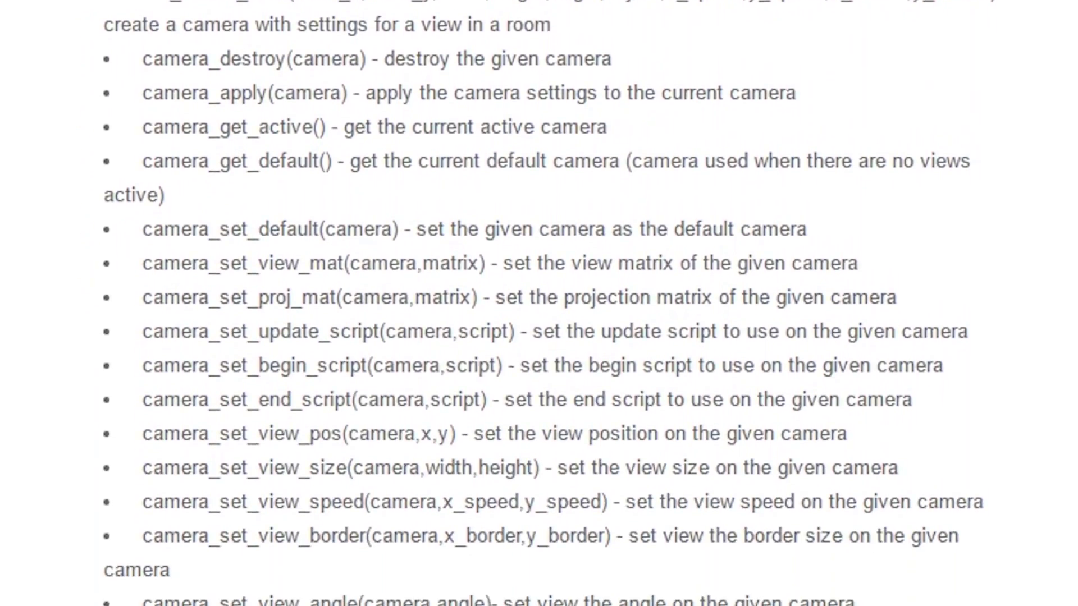
Step: Scroll the new-functions page past Camera, Maths and View Ports to Particle Systems and Layers
scroll(539, 303, "down", 12)
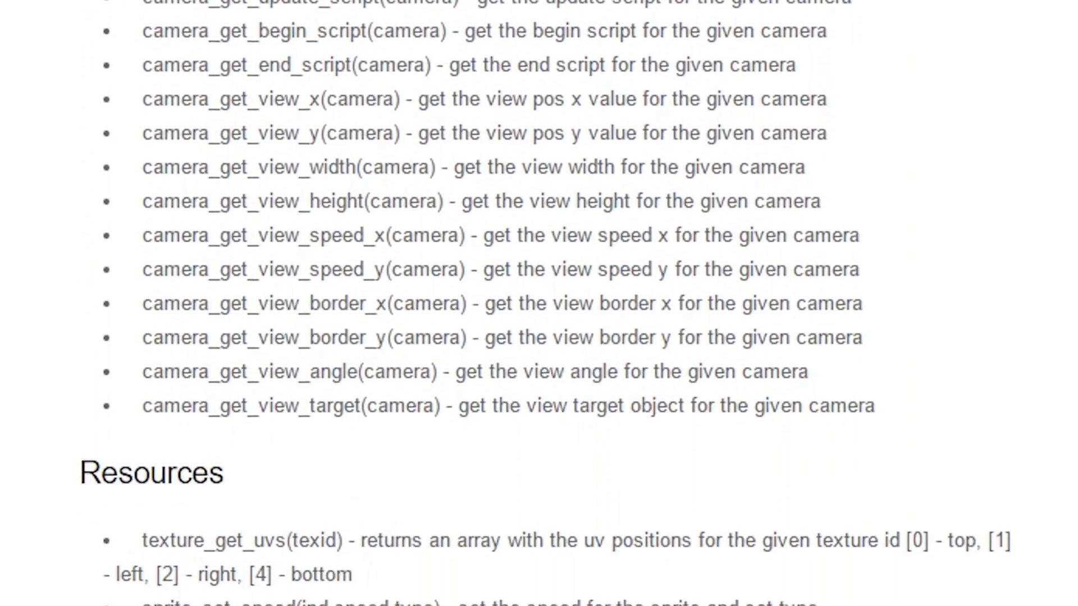
scroll(539, 303, "down", 12)
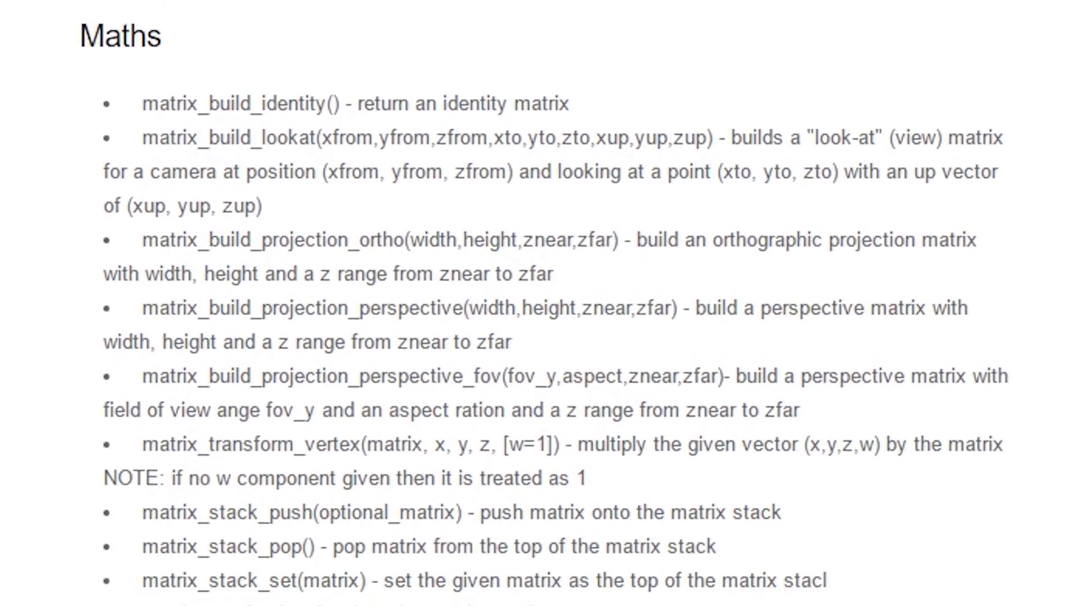
scroll(539, 303, "down", 12)
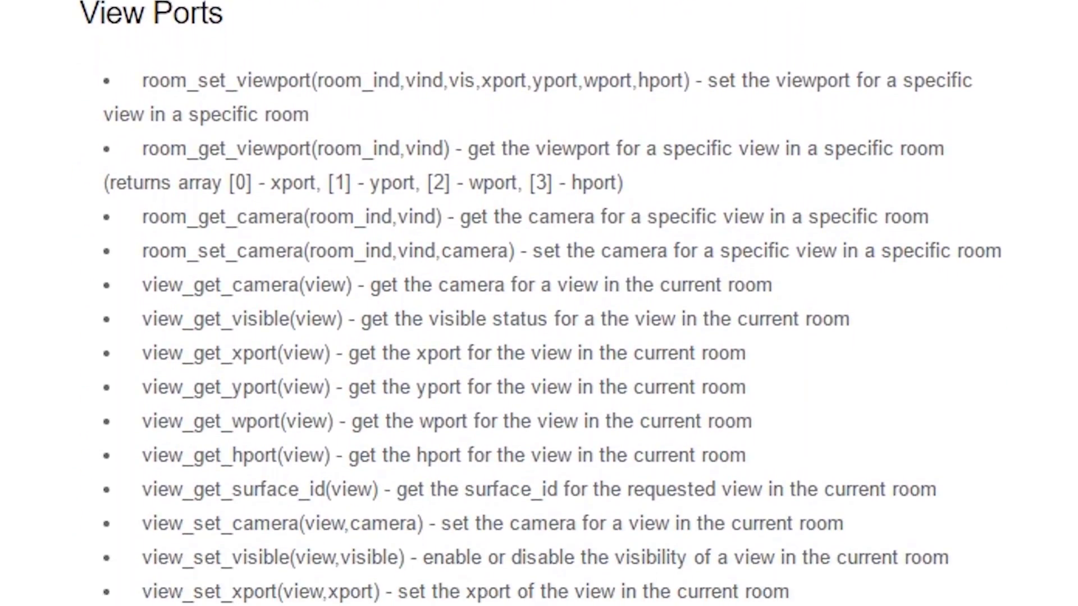
scroll(539, 304, "down", 12)
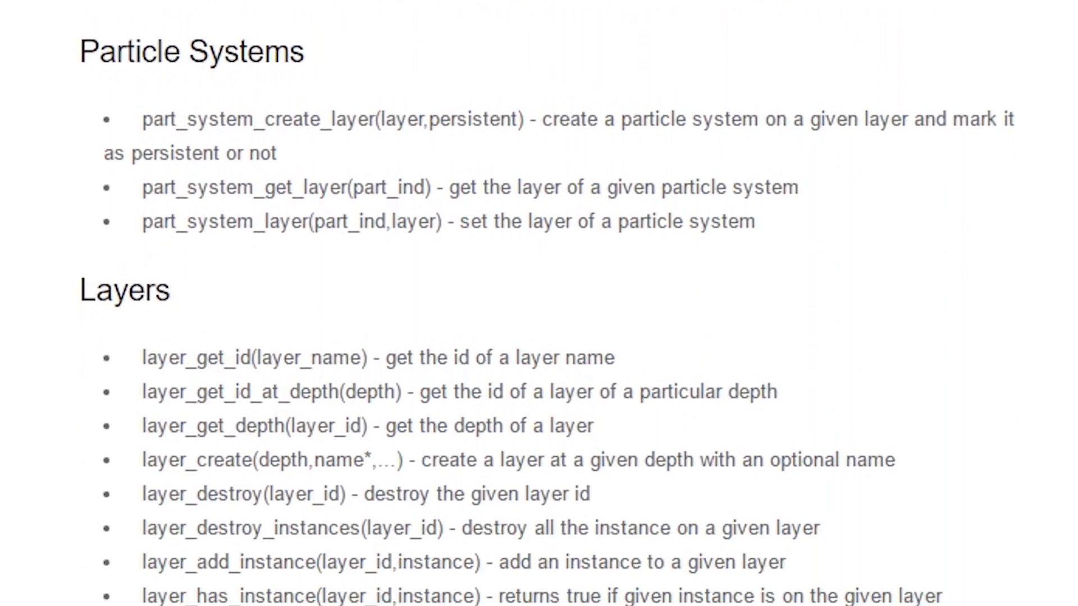
scroll(539, 304, "down", 3)
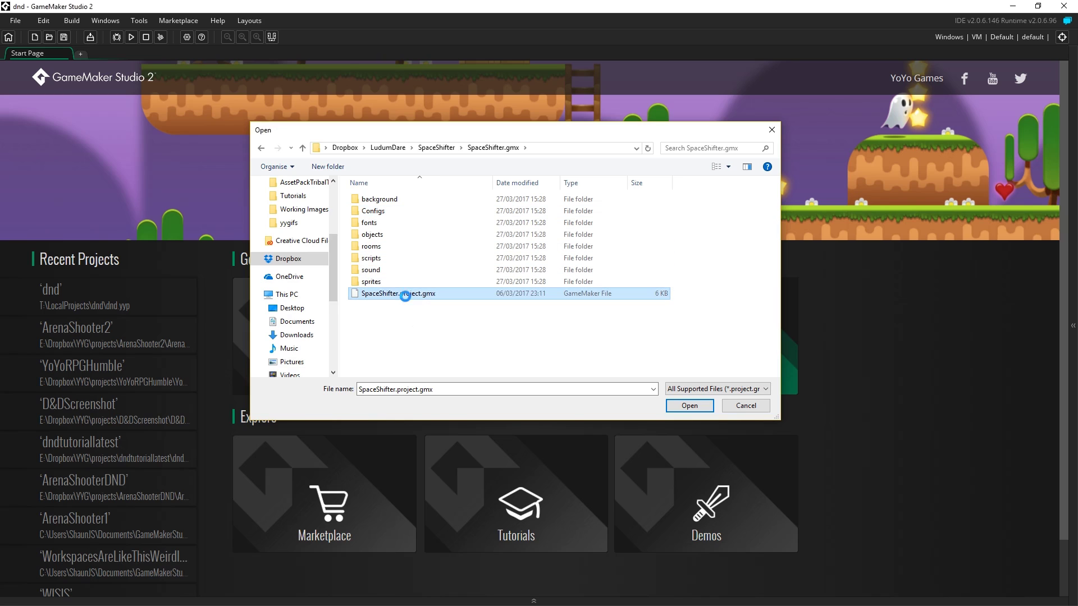
Step: Select SpaceShifter.project.gmx to import the 1.4 project
left_click(689, 406)
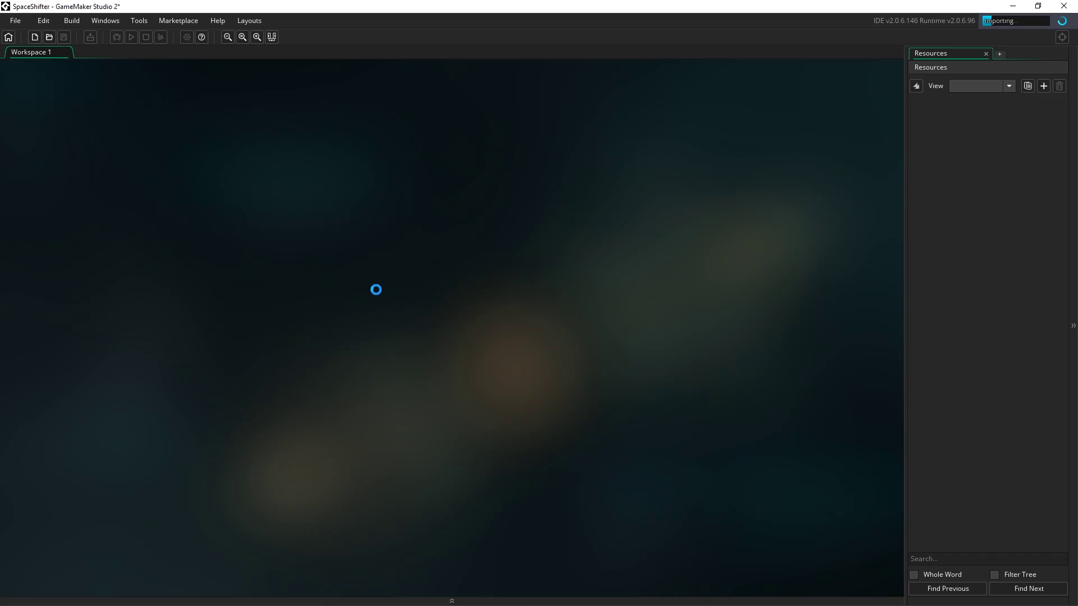